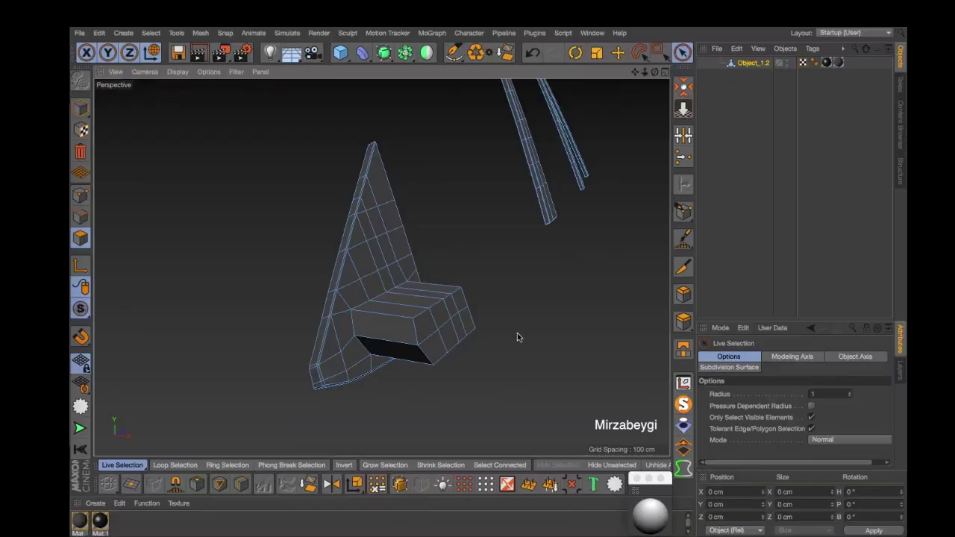
Orbit the Perspective view to inspect the BMW X3M side mirror base mesh, Object_1.2
{"action": "mouse_move", "coordinate": [515, 335]}
{"action": "left_mouse_down", "text": "alt"}
{"action": "mouse_move", "coordinate": [291, 311]}
{"action": "mouse_move", "coordinate": [243, 296]}
{"action": "mouse_move", "coordinate": [441, 318]}
{"action": "mouse_move", "coordinate": [556, 315]}
{"action": "mouse_move", "coordinate": [366, 373]}
{"action": "mouse_move", "coordinate": [418, 305]}
{"action": "left_mouse_up", "text": "alt"}
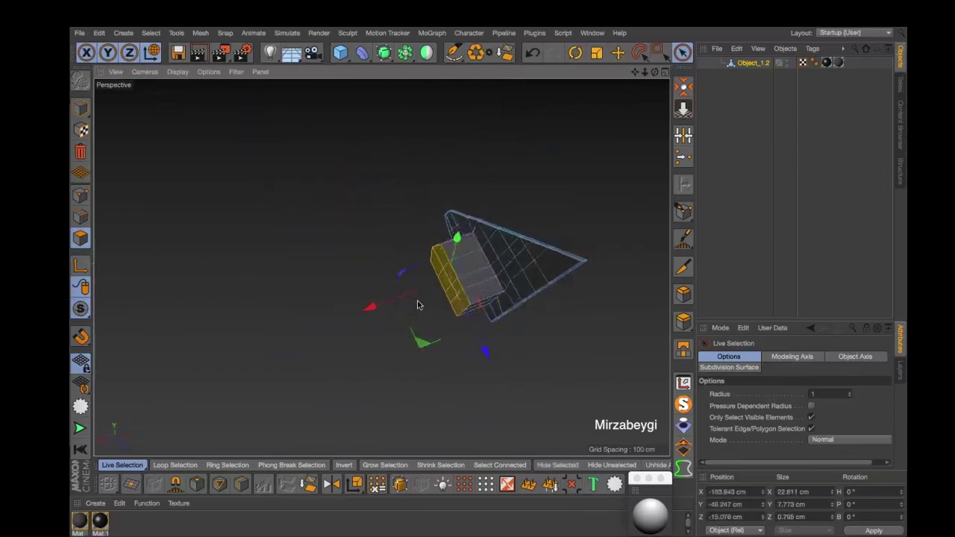
Push the housing's end polygon out about 27 cm along its axis
{"action": "scroll", "coordinate": [418, 305], "scroll_direction": "up", "scroll_amount": 5}
{"action": "left_click_drag", "start_coordinate": [448, 270], "coordinate": [230, 329]}
{"action": "scroll", "coordinate": [343, 337], "scroll_direction": "down", "scroll_amount": 5}
{"action": "mouse_move", "coordinate": [343, 337]}
{"action": "left_mouse_down", "text": "alt"}
{"action": "mouse_move", "coordinate": [333, 196]}
{"action": "mouse_move", "coordinate": [523, 143]}
{"action": "mouse_move", "coordinate": [447, 301]}
{"action": "mouse_move", "coordinate": [232, 306]}
{"action": "left_mouse_up", "text": "alt"}
{"action": "mouse_move", "coordinate": [338, 348]}
{"action": "left_mouse_down", "text": "alt"}
{"action": "mouse_move", "coordinate": [413, 293]}
{"action": "mouse_move", "coordinate": [191, 222]}
{"action": "mouse_move", "coordinate": [222, 205]}
{"action": "mouse_move", "coordinate": [388, 366]}
{"action": "mouse_move", "coordinate": [368, 199]}
{"action": "mouse_move", "coordinate": [441, 202]}
{"action": "mouse_move", "coordinate": [417, 296]}
{"action": "mouse_move", "coordinate": [106, 214]}
{"action": "left_mouse_up", "text": "alt"}
Reshape the corner points in Points mode with Lasso Selection limited to visible elements
{"action": "left_click", "coordinate": [80, 195]}
{"action": "mouse_move", "coordinate": [186, 224]}
{"action": "left_mouse_down", "text": "alt"}
{"action": "mouse_move", "coordinate": [305, 316]}
{"action": "mouse_move", "coordinate": [295, 229]}
{"action": "mouse_move", "coordinate": [288, 241]}
{"action": "mouse_move", "coordinate": [323, 171]}
{"action": "mouse_move", "coordinate": [304, 247]}
{"action": "mouse_move", "coordinate": [302, 325]}
{"action": "mouse_move", "coordinate": [447, 375]}
{"action": "left_mouse_up", "text": "alt"}
{"action": "key", "text": "8"}
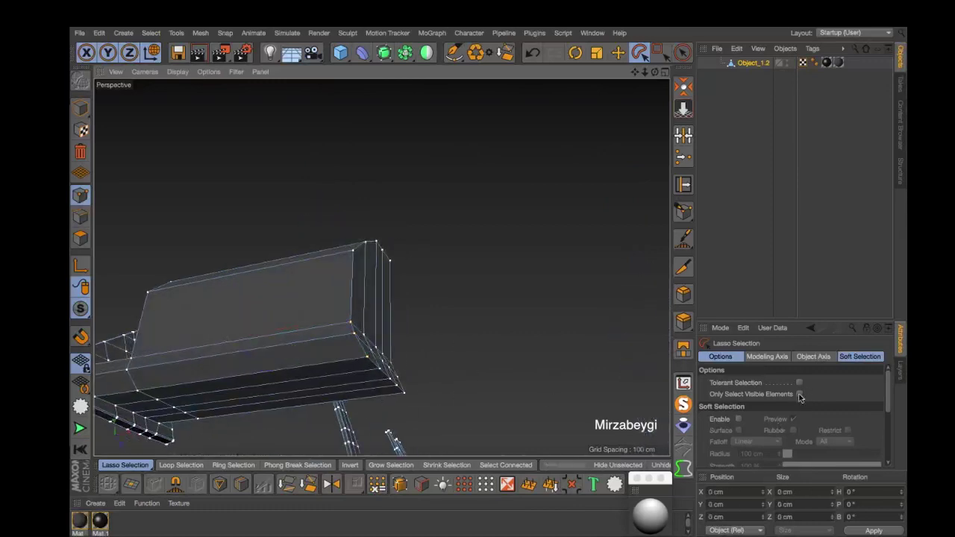
{"action": "left_click", "coordinate": [799, 394]}
{"action": "left_click_drag", "start_coordinate": [351, 261], "coordinate": [385, 299], "text": "alt"}
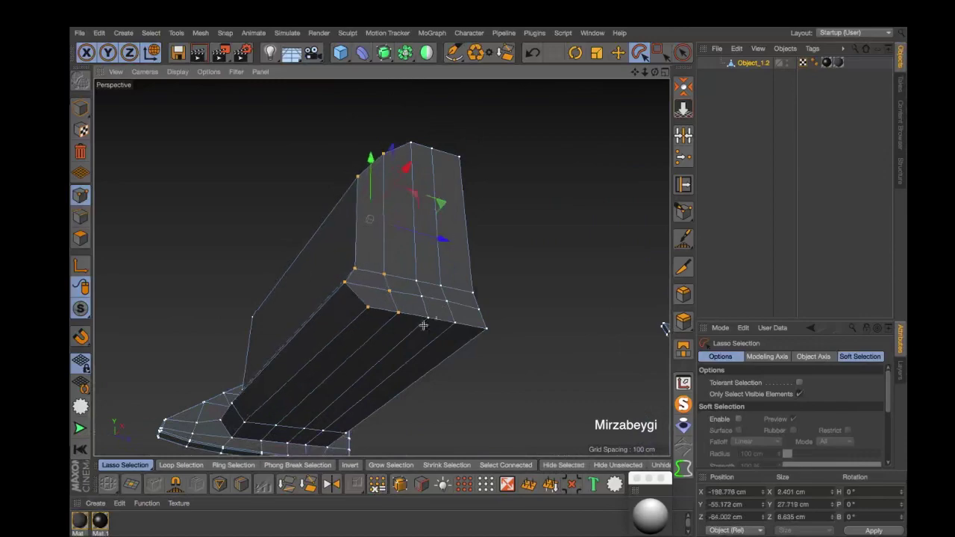
{"action": "mouse_move", "coordinate": [475, 235]}
{"action": "left_mouse_down", "text": "alt"}
{"action": "mouse_move", "coordinate": [458, 294]}
{"action": "mouse_move", "coordinate": [362, 277]}
{"action": "mouse_move", "coordinate": [454, 314]}
{"action": "mouse_move", "coordinate": [480, 345]}
{"action": "mouse_move", "coordinate": [459, 367]}
{"action": "mouse_move", "coordinate": [431, 363]}
{"action": "left_mouse_up", "text": "alt"}
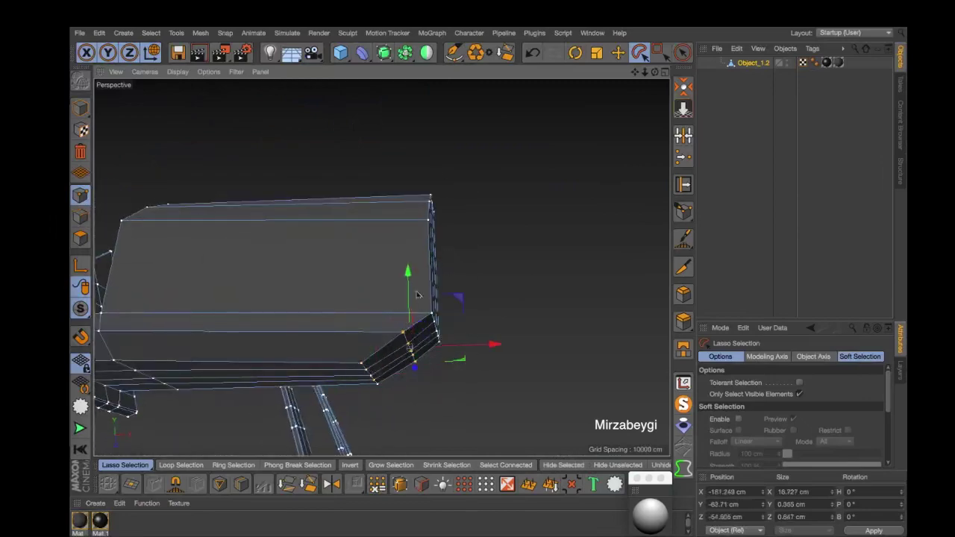
{"action": "mouse_move", "coordinate": [485, 353]}
{"action": "left_mouse_down", "text": "alt"}
{"action": "mouse_move", "coordinate": [418, 313]}
{"action": "mouse_move", "coordinate": [448, 284]}
{"action": "left_mouse_up", "text": "alt"}
Lasso-select all the mirror housing polygons in Polygon mode
{"action": "left_click", "coordinate": [81, 237]}
{"action": "left_click_drag", "start_coordinate": [415, 330], "coordinate": [448, 314], "text": "alt"}
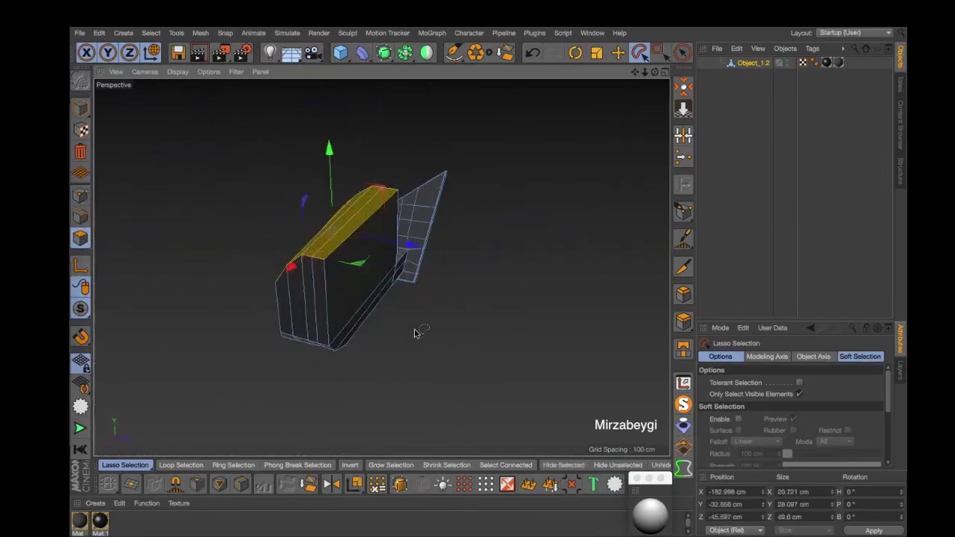
{"action": "mouse_move", "coordinate": [492, 366]}
{"action": "left_mouse_down"}
{"action": "mouse_move", "coordinate": [563, 171]}
{"action": "mouse_move", "coordinate": [556, 179]}
{"action": "left_mouse_up"}
{"action": "mouse_move", "coordinate": [565, 277]}
{"action": "left_mouse_down", "text": "shift"}
{"action": "mouse_move", "coordinate": [249, 106]}
{"action": "mouse_move", "coordinate": [534, 279]}
{"action": "mouse_move", "coordinate": [373, 258]}
{"action": "left_mouse_up", "text": "shift"}
Split the selected housing polygons into the new Object_1.4 and zoom in to check it
{"action": "right_click", "coordinate": [373, 258]}
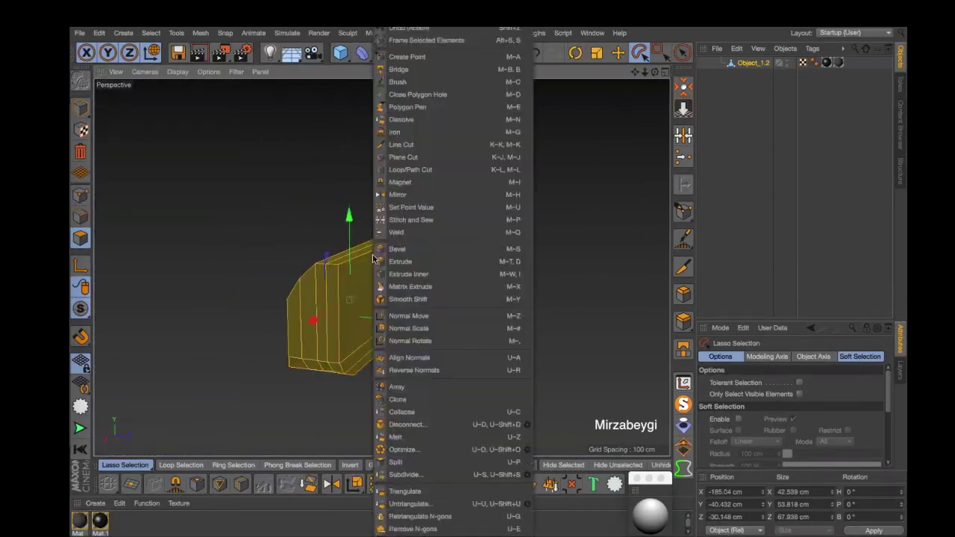
{"action": "left_click", "coordinate": [406, 463]}
{"action": "left_click_drag", "start_coordinate": [666, 93], "coordinate": [540, 250], "text": "alt"}
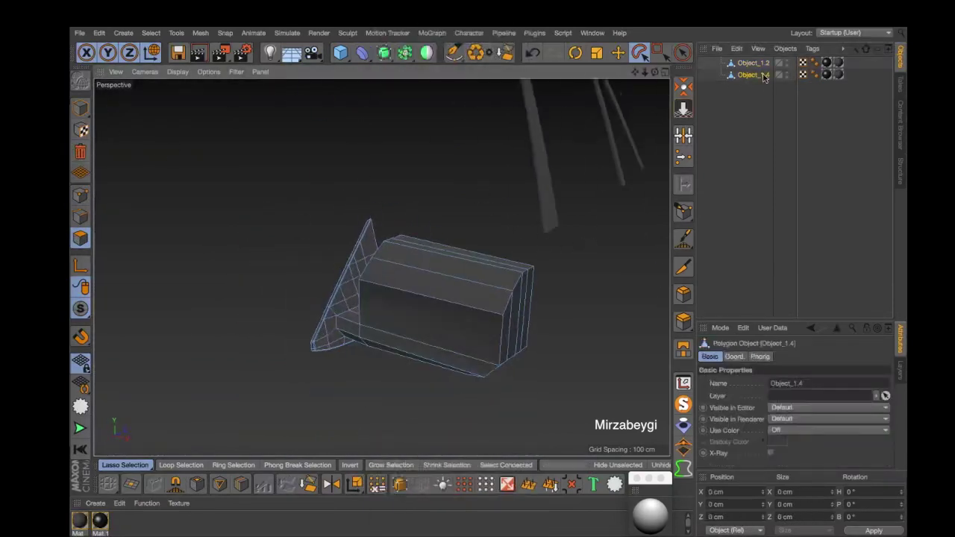
{"action": "mouse_move", "coordinate": [603, 157]}
{"action": "left_mouse_down", "text": "alt"}
{"action": "mouse_move", "coordinate": [320, 270]}
{"action": "mouse_move", "coordinate": [341, 262]}
{"action": "mouse_move", "coordinate": [268, 276]}
{"action": "mouse_move", "coordinate": [522, 185]}
{"action": "mouse_move", "coordinate": [492, 224]}
{"action": "mouse_move", "coordinate": [470, 212]}
{"action": "left_mouse_up", "text": "alt"}
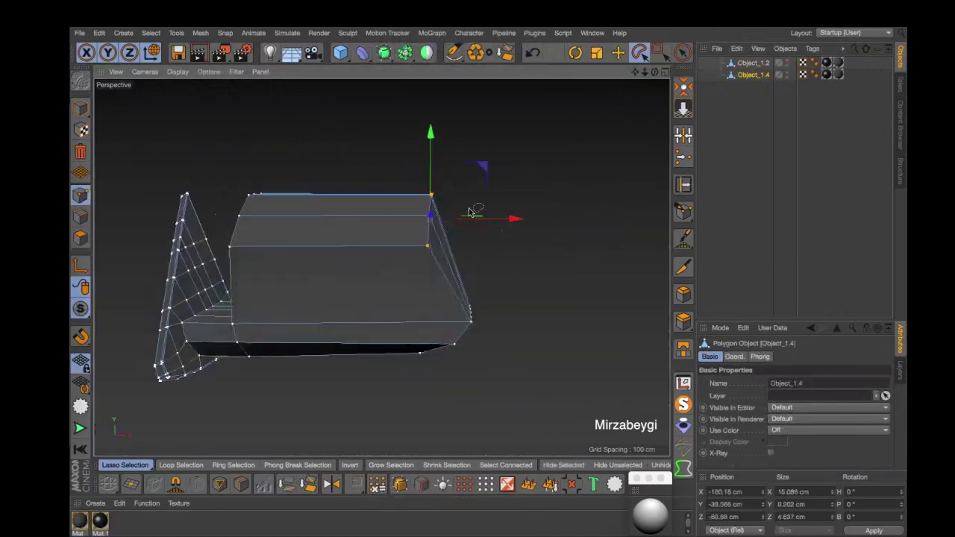
Abandon a Loop/Path Cut and slide the selected housing points about 2.6 cm sideways
{"action": "left_click", "coordinate": [240, 484]}
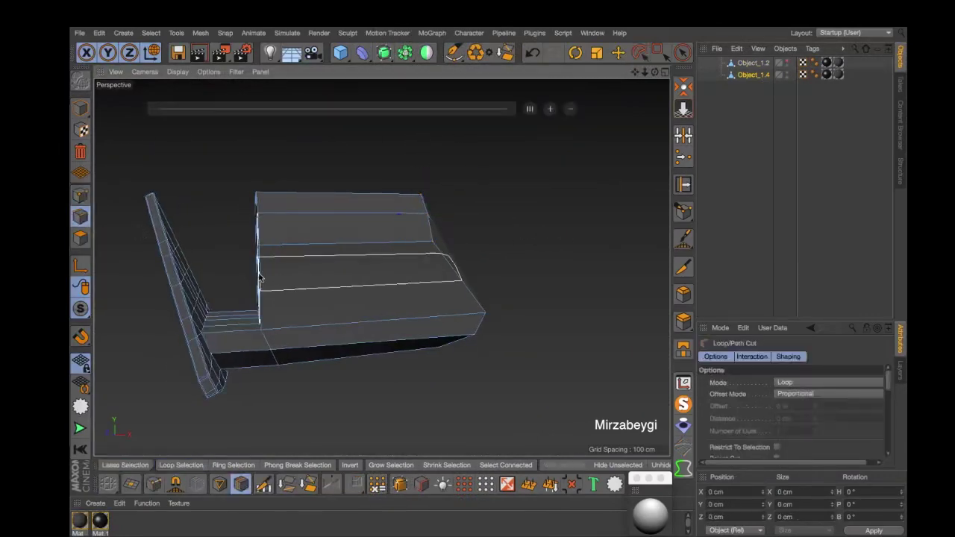
{"action": "left_click", "coordinate": [640, 52]}
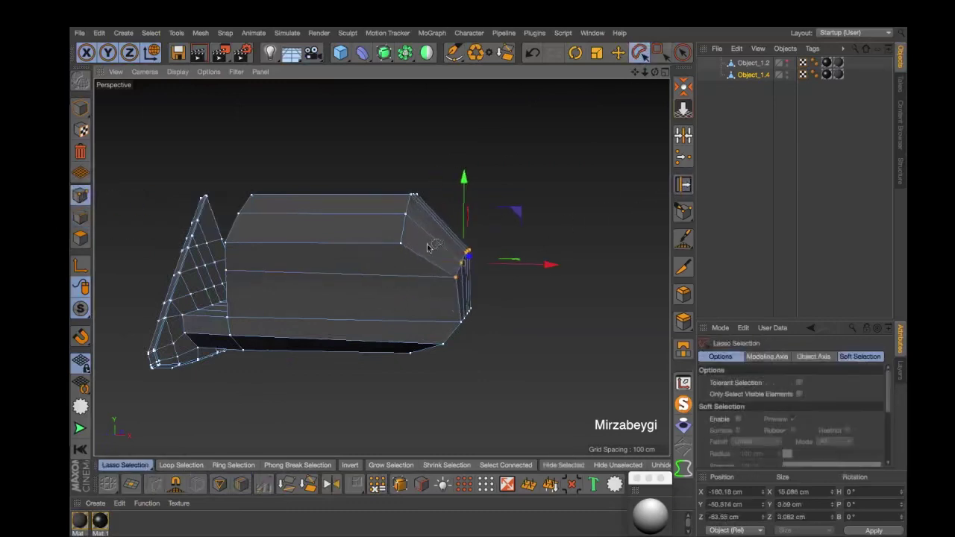
{"action": "left_click_drag", "start_coordinate": [428, 248], "coordinate": [341, 231], "text": "alt"}
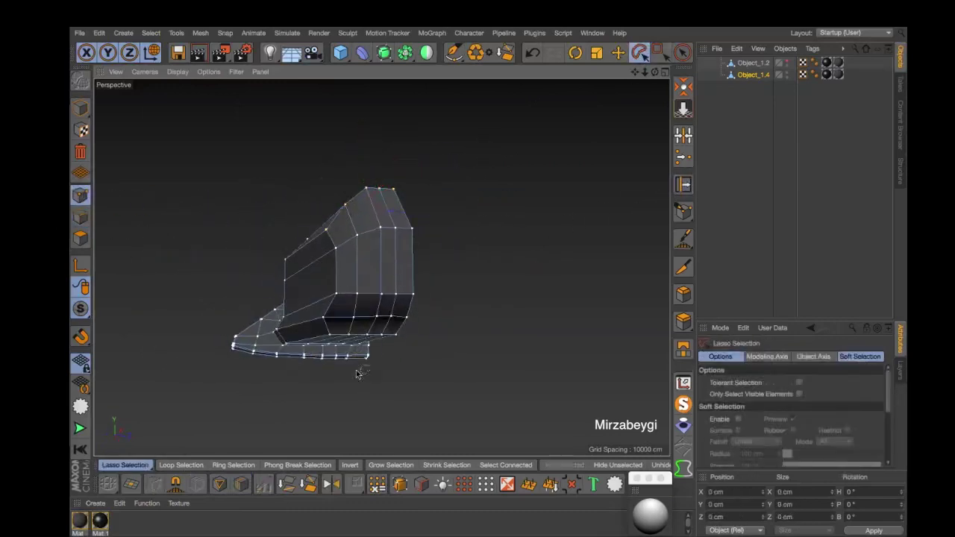
{"action": "right_click_drag", "start_coordinate": [356, 374], "coordinate": [338, 314], "text": "alt"}
{"action": "right_click_drag", "start_coordinate": [402, 362], "coordinate": [284, 371], "text": "alt"}
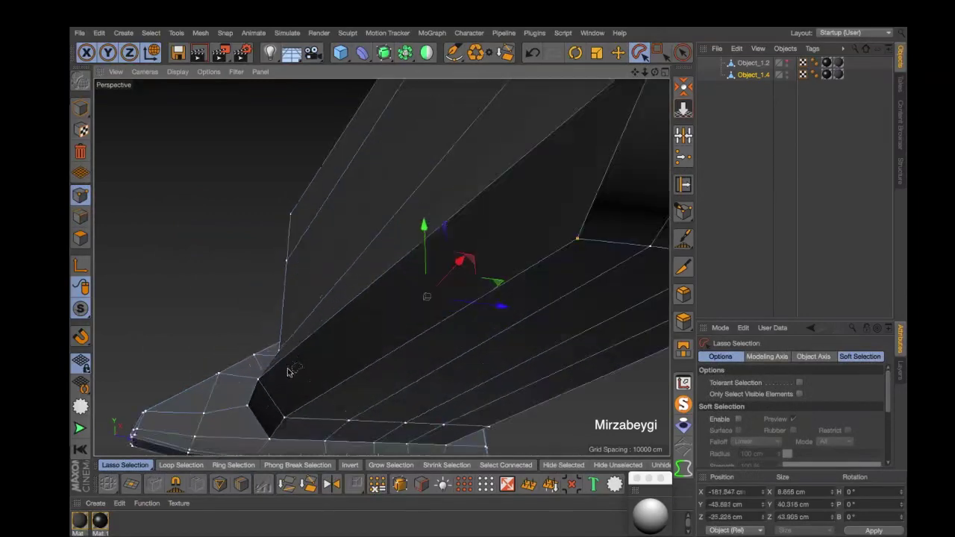
{"action": "scroll", "coordinate": [260, 334], "scroll_direction": "up", "scroll_amount": 5}
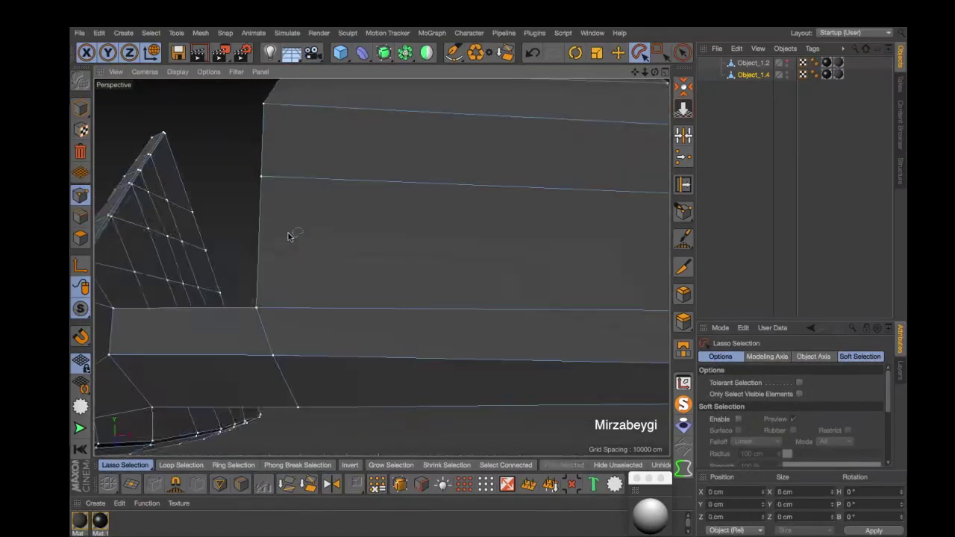
{"action": "left_click_drag", "start_coordinate": [288, 235], "coordinate": [316, 258], "text": "alt"}
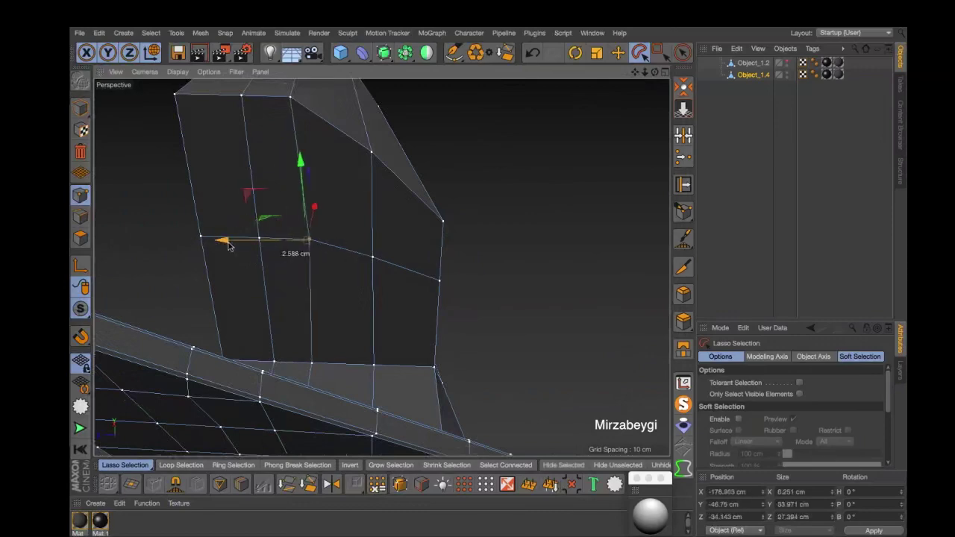
{"action": "left_click_drag", "start_coordinate": [229, 247], "coordinate": [538, 208], "text": "alt"}
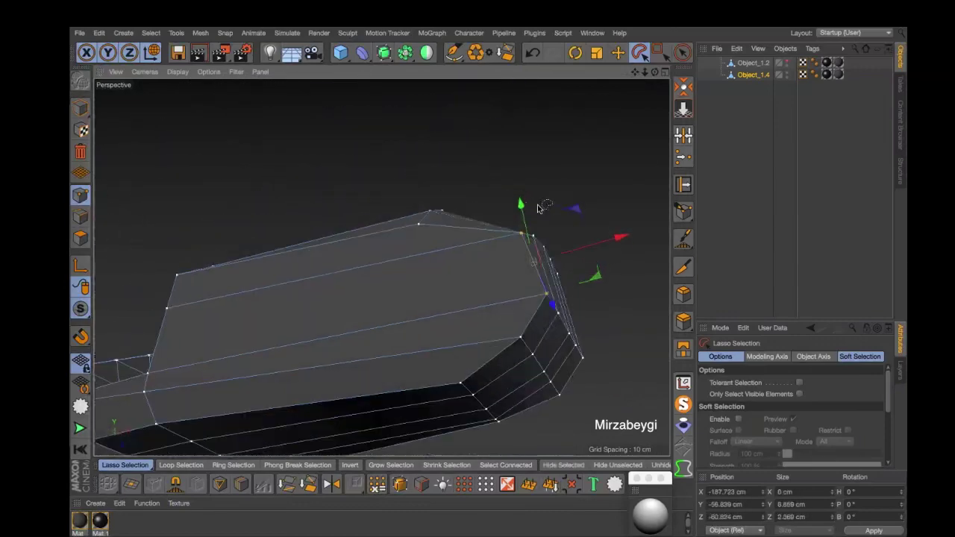
{"action": "left_click_drag", "start_coordinate": [577, 332], "coordinate": [294, 358], "text": "alt"}
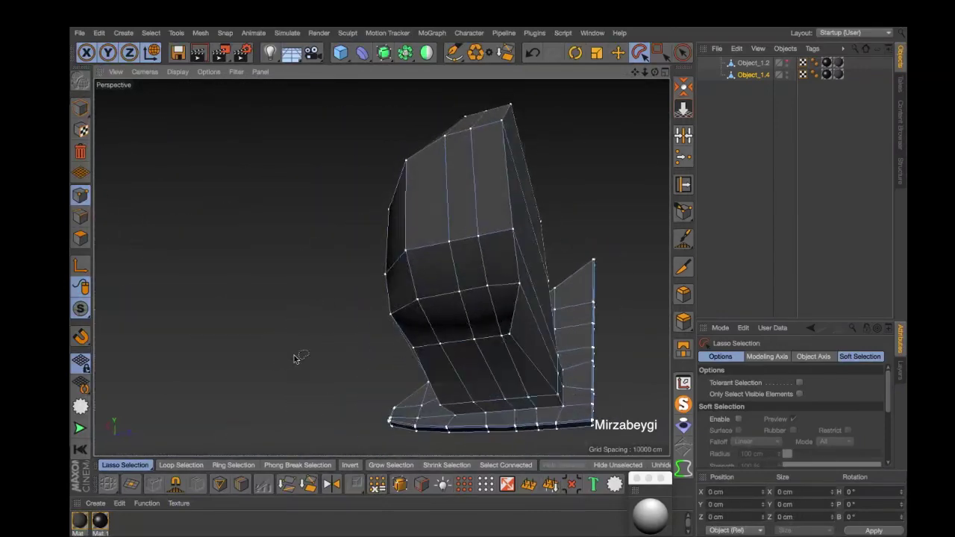
Add a Line Cut edge across the slanted end and select its new points
{"action": "mouse_move", "coordinate": [595, 209]}
{"action": "left_mouse_down", "text": "alt"}
{"action": "mouse_move", "coordinate": [580, 266]}
{"action": "mouse_move", "coordinate": [391, 341]}
{"action": "mouse_move", "coordinate": [368, 194]}
{"action": "mouse_move", "coordinate": [470, 216]}
{"action": "mouse_move", "coordinate": [650, 228]}
{"action": "mouse_move", "coordinate": [575, 230]}
{"action": "mouse_move", "coordinate": [512, 300]}
{"action": "mouse_move", "coordinate": [564, 219]}
{"action": "mouse_move", "coordinate": [420, 216]}
{"action": "mouse_move", "coordinate": [430, 236]}
{"action": "left_mouse_up", "text": "alt"}
{"action": "key", "text": "k"}
{"action": "key", "text": "k"}
{"action": "key", "text": "space"}
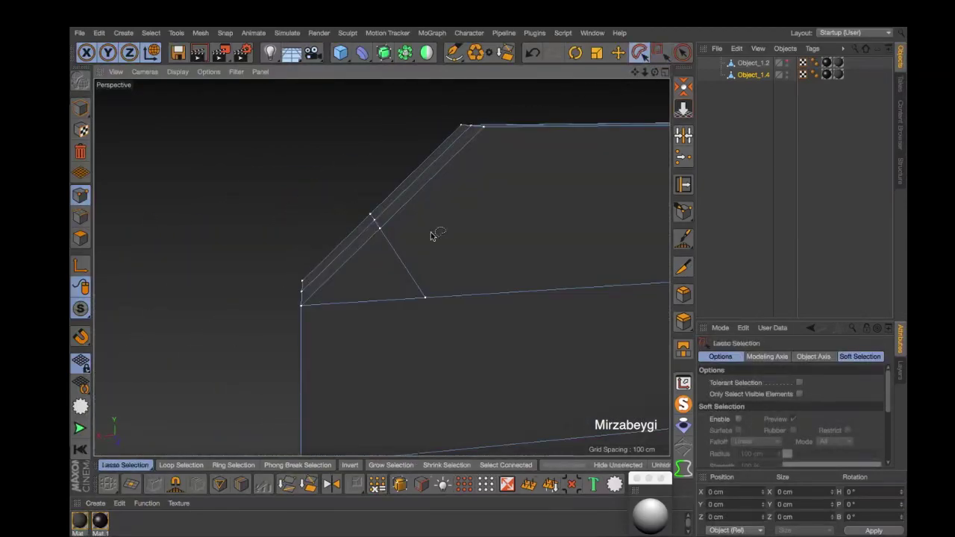
{"action": "mouse_move", "coordinate": [573, 177]}
{"action": "left_mouse_down", "text": "alt"}
{"action": "mouse_move", "coordinate": [571, 192]}
{"action": "mouse_move", "coordinate": [411, 239]}
{"action": "left_mouse_up", "text": "alt"}
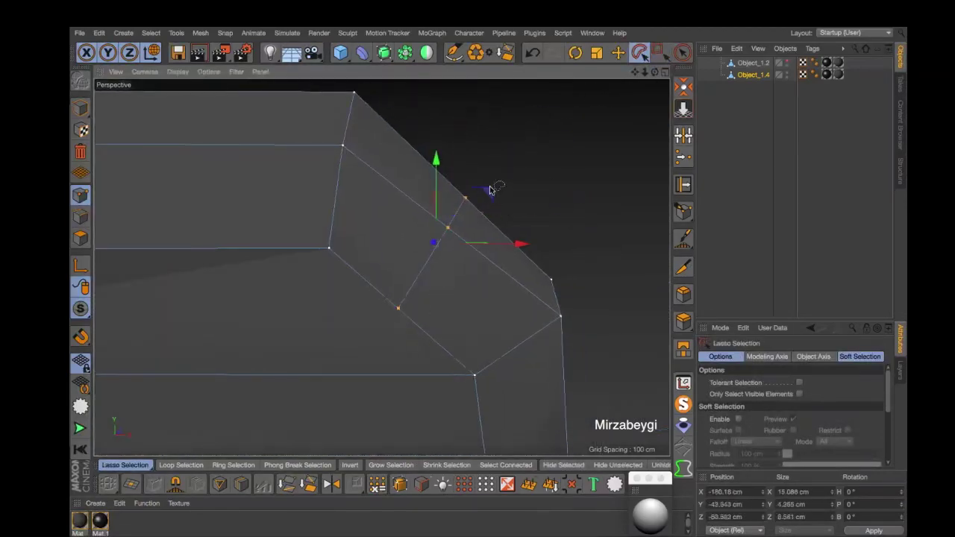
{"action": "mouse_move", "coordinate": [508, 170]}
{"action": "left_mouse_down", "text": "alt"}
{"action": "mouse_move", "coordinate": [571, 187]}
{"action": "mouse_move", "coordinate": [617, 267]}
{"action": "left_mouse_up", "text": "alt"}
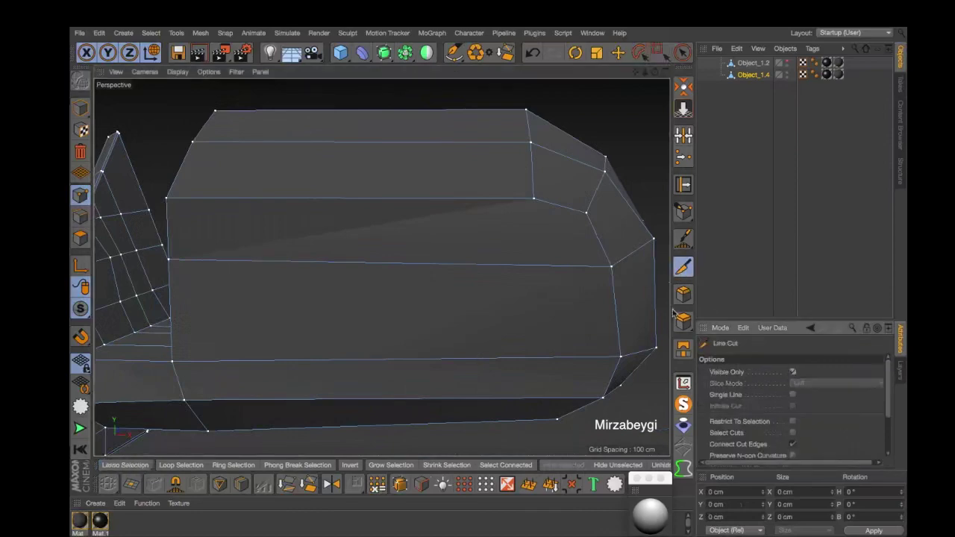
Add a Line Cut across the housing's rounded end
{"action": "left_click_drag", "start_coordinate": [569, 383], "coordinate": [304, 292], "text": "alt"}
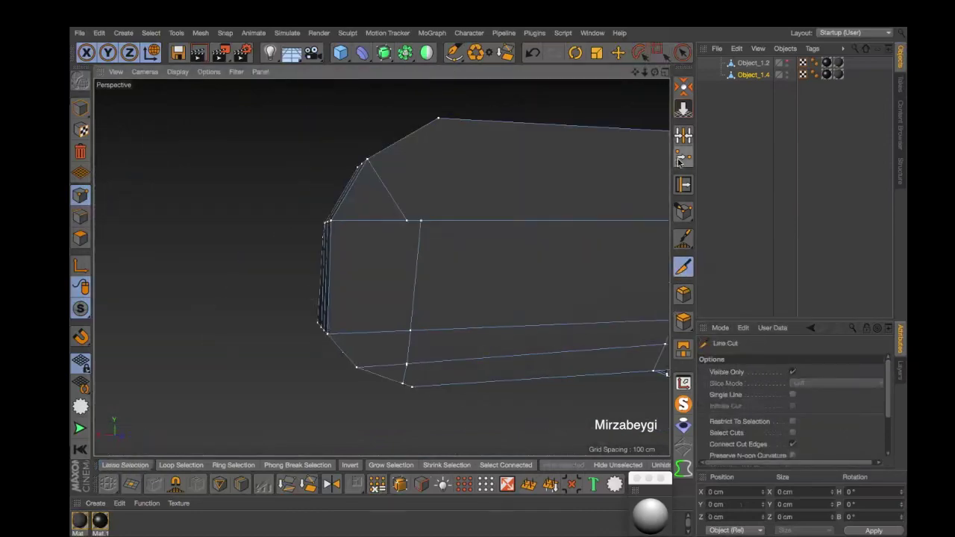
{"action": "scroll", "coordinate": [411, 368], "scroll_direction": "up", "scroll_amount": 5}
{"action": "left_click_drag", "start_coordinate": [420, 440], "coordinate": [481, 255], "text": "alt"}
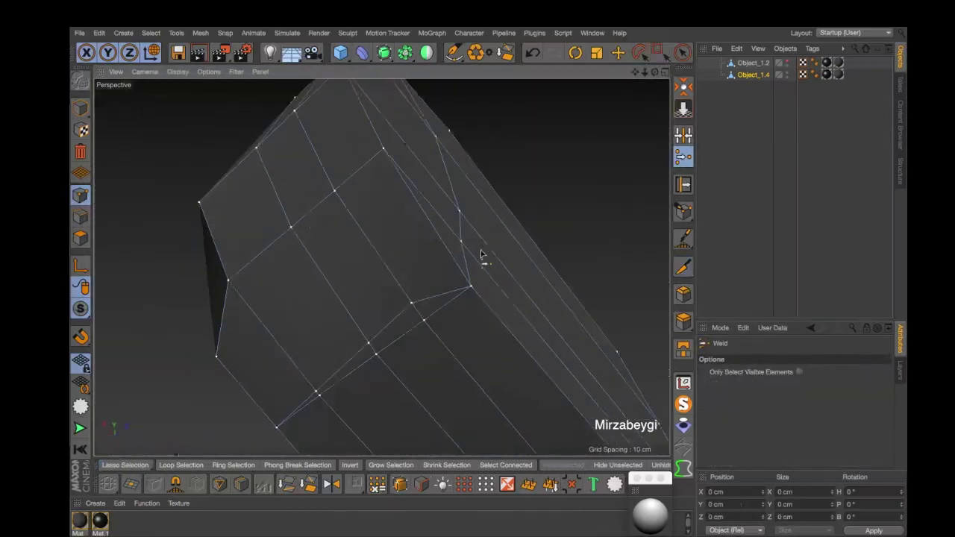
{"action": "scroll", "coordinate": [332, 395], "scroll_direction": "down", "scroll_amount": 5}
{"action": "mouse_move", "coordinate": [411, 341]}
{"action": "left_mouse_down", "text": "alt"}
{"action": "mouse_move", "coordinate": [411, 373]}
{"action": "mouse_move", "coordinate": [522, 398]}
{"action": "mouse_move", "coordinate": [409, 397]}
{"action": "mouse_move", "coordinate": [455, 388]}
{"action": "left_mouse_up", "text": "alt"}
{"action": "key", "text": "k"}
{"action": "key", "text": "k"}
Edge Slide the new edge about 4 cm, returning to Rectangle Selection
{"action": "key", "text": "0"}
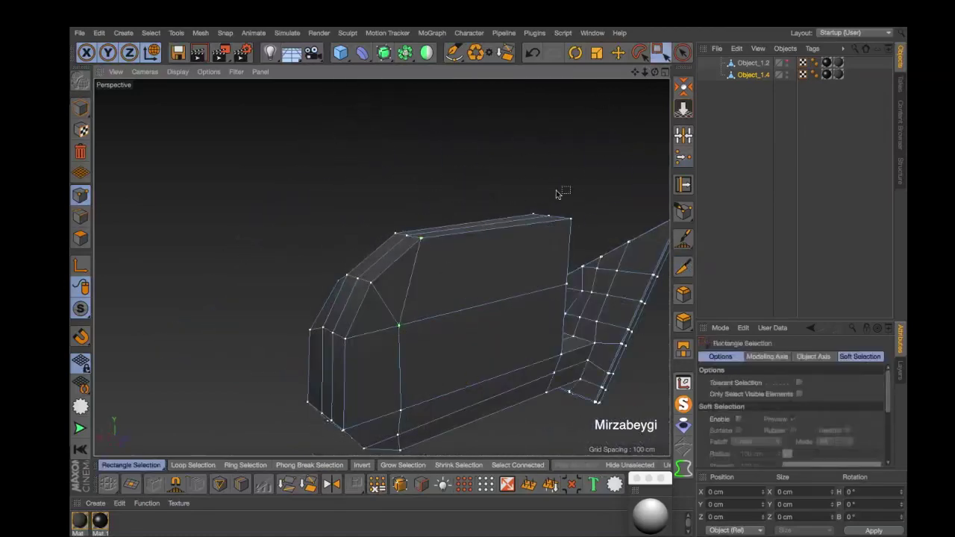
{"action": "left_click_drag", "start_coordinate": [558, 191], "coordinate": [669, 192], "text": "alt"}
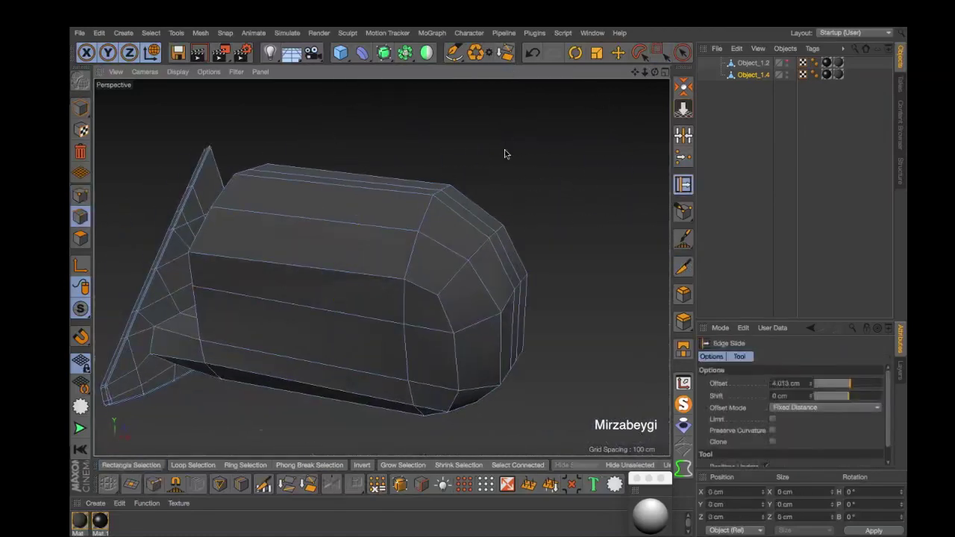
{"action": "left_click_drag", "start_coordinate": [504, 154], "coordinate": [109, 195], "text": "alt"}
{"action": "key", "text": "0"}
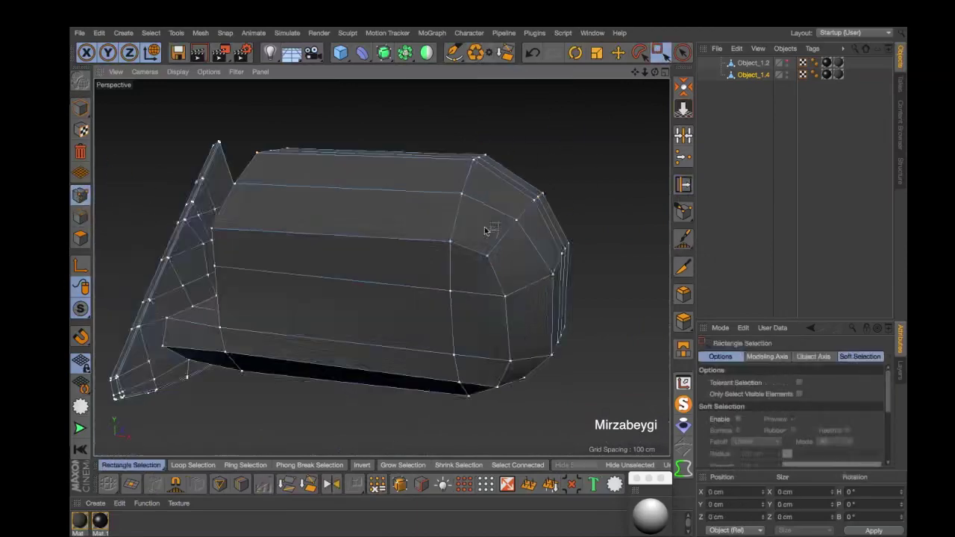
{"action": "left_click_drag", "start_coordinate": [484, 226], "coordinate": [500, 186], "text": "alt"}
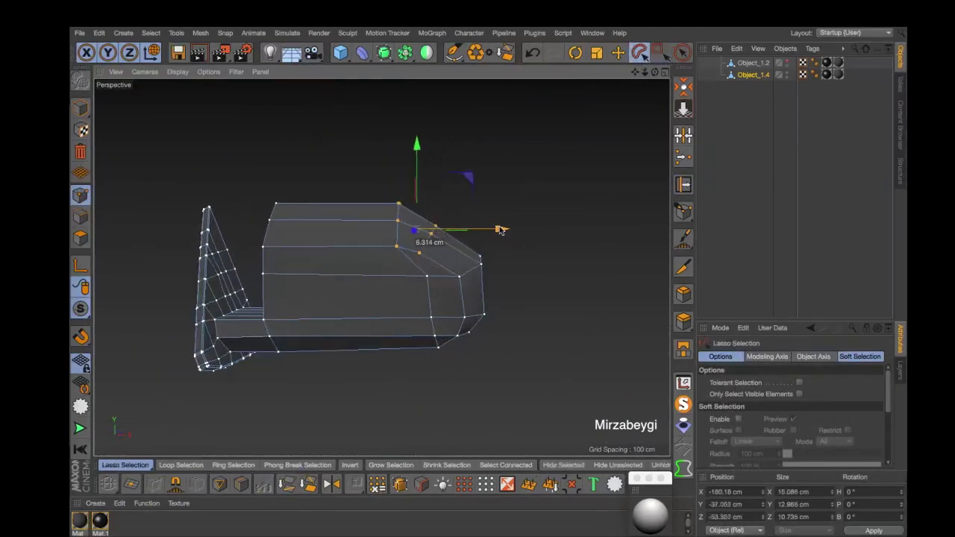
Select the points along the housing's top edge and shift them about 5.3 cm
{"action": "left_click", "coordinate": [500, 280]}
{"action": "left_click_drag", "start_coordinate": [500, 280], "coordinate": [179, 270], "text": "alt"}
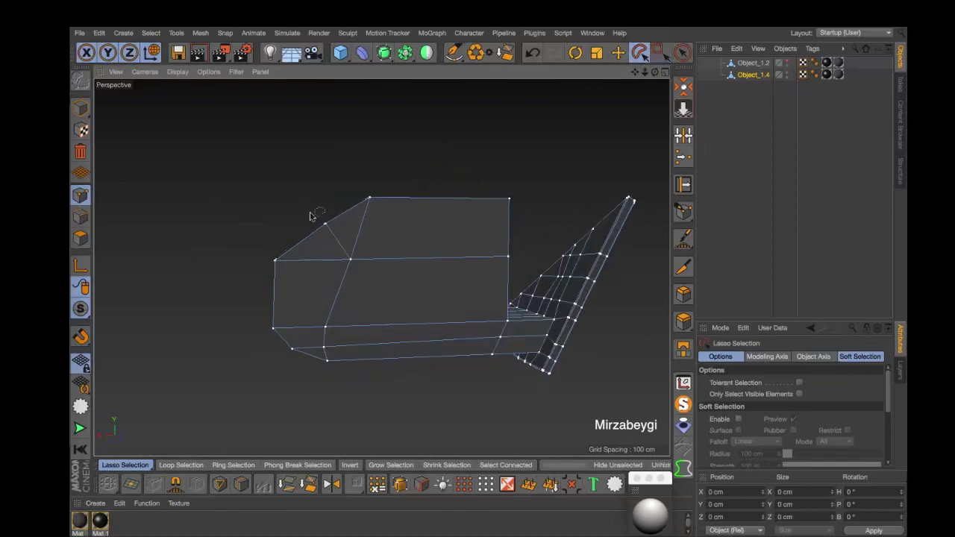
{"action": "left_click_drag", "start_coordinate": [312, 216], "coordinate": [284, 246], "text": "alt"}
{"action": "left_click_drag", "start_coordinate": [283, 246], "coordinate": [406, 270]}
Select and then deselect a face on the mirror housing in Polygon mode
{"action": "key", "text": "9"}
{"action": "key", "text": "h"}
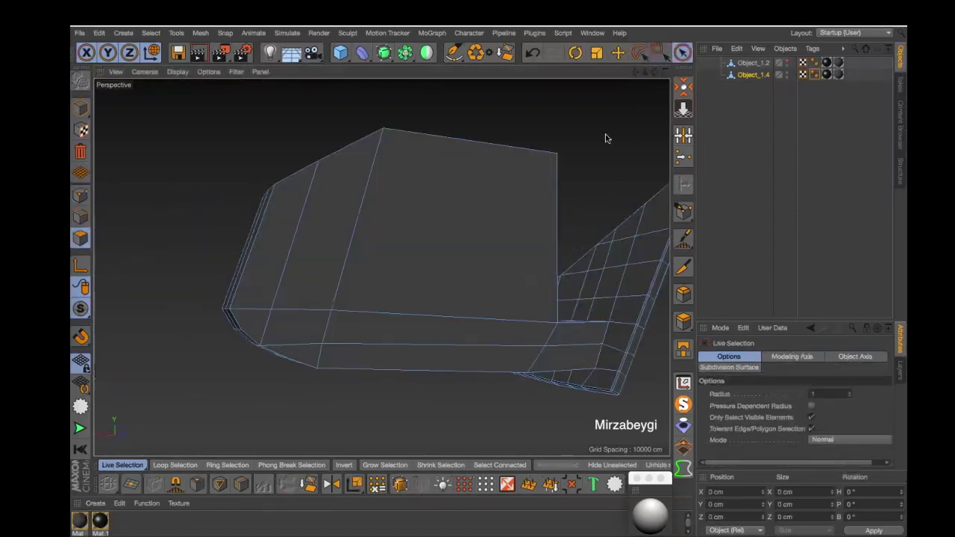
{"action": "mouse_move", "coordinate": [604, 138]}
{"action": "left_mouse_down", "text": "alt"}
{"action": "mouse_move", "coordinate": [622, 167]}
{"action": "mouse_move", "coordinate": [224, 209]}
{"action": "left_mouse_up", "text": "alt"}
{"action": "left_click", "coordinate": [322, 376]}
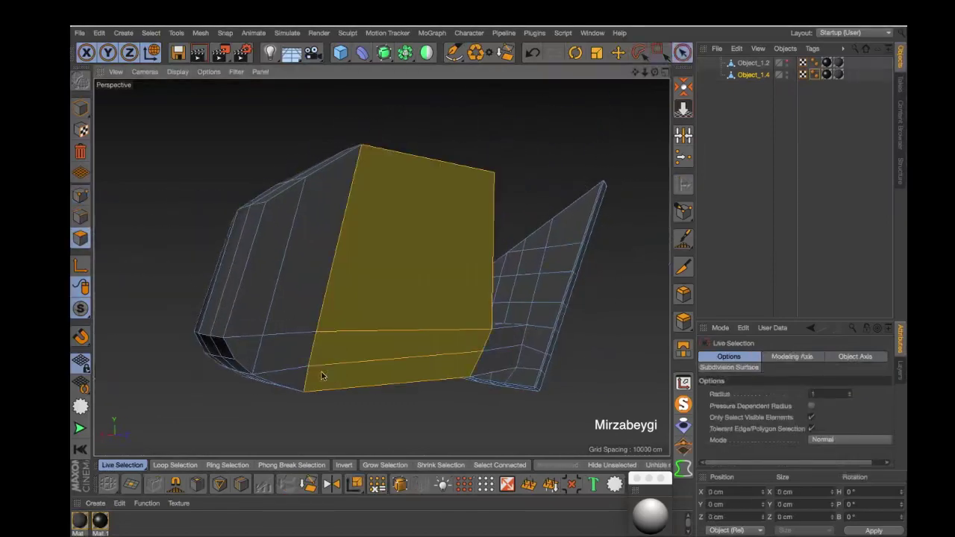
{"action": "left_click", "coordinate": [457, 80]}
{"action": "mouse_move", "coordinate": [462, 97]}
{"action": "left_mouse_down", "text": "alt"}
{"action": "mouse_move", "coordinate": [447, 159]}
{"action": "mouse_move", "coordinate": [388, 156]}
{"action": "mouse_move", "coordinate": [571, 209]}
{"action": "mouse_move", "coordinate": [561, 189]}
{"action": "left_mouse_up", "text": "alt"}
Return to Points mode and view the housing corners edge-on for adjustment
{"action": "left_click", "coordinate": [81, 195]}
{"action": "scroll", "coordinate": [485, 276], "scroll_direction": "up", "scroll_amount": 5}
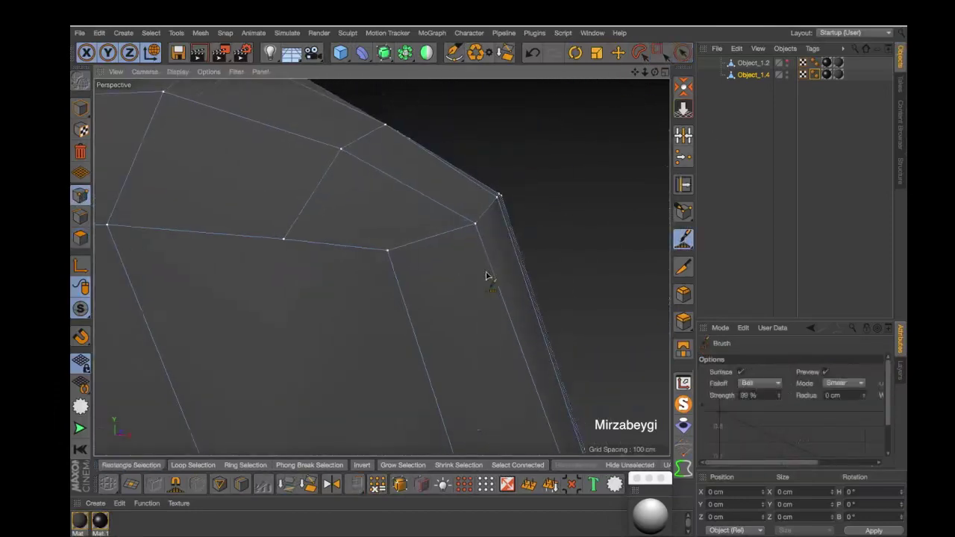
{"action": "scroll", "coordinate": [164, 264], "scroll_direction": "down", "scroll_amount": 5}
{"action": "mouse_move", "coordinate": [164, 264]}
{"action": "left_mouse_down", "text": "alt"}
{"action": "mouse_move", "coordinate": [373, 283]}
{"action": "mouse_move", "coordinate": [403, 243]}
{"action": "mouse_move", "coordinate": [352, 259]}
{"action": "left_mouse_up", "text": "alt"}
{"action": "mouse_move", "coordinate": [409, 240]}
{"action": "left_mouse_down", "text": "alt"}
{"action": "mouse_move", "coordinate": [418, 249]}
{"action": "mouse_move", "coordinate": [390, 201]}
{"action": "mouse_move", "coordinate": [440, 213]}
{"action": "mouse_move", "coordinate": [436, 142]}
{"action": "mouse_move", "coordinate": [479, 262]}
{"action": "mouse_move", "coordinate": [482, 337]}
{"action": "mouse_move", "coordinate": [426, 217]}
{"action": "mouse_move", "coordinate": [387, 268]}
{"action": "mouse_move", "coordinate": [366, 214]}
{"action": "mouse_move", "coordinate": [329, 312]}
{"action": "mouse_move", "coordinate": [454, 284]}
{"action": "mouse_move", "coordinate": [429, 315]}
{"action": "mouse_move", "coordinate": [411, 269]}
{"action": "mouse_move", "coordinate": [441, 186]}
{"action": "mouse_move", "coordinate": [410, 315]}
{"action": "mouse_move", "coordinate": [278, 238]}
{"action": "mouse_move", "coordinate": [458, 219]}
{"action": "mouse_move", "coordinate": [458, 324]}
{"action": "mouse_move", "coordinate": [572, 237]}
{"action": "mouse_move", "coordinate": [728, 49]}
{"action": "left_mouse_up", "text": "alt"}
Select the housing's top edge in Edge mode and bevel it
{"action": "left_click", "coordinate": [80, 216]}
{"action": "left_click", "coordinate": [246, 161]}
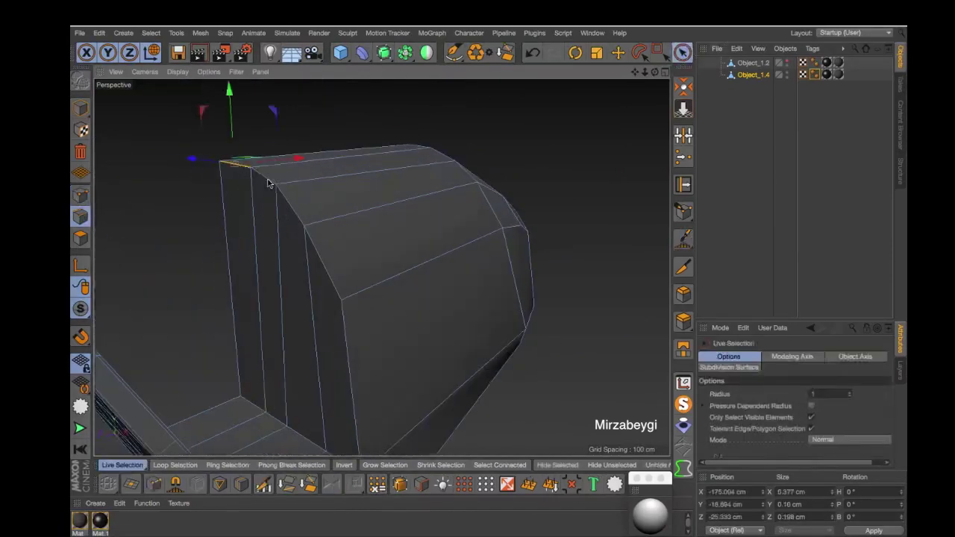
{"action": "left_click_drag", "start_coordinate": [387, 317], "coordinate": [277, 342], "text": "alt"}
{"action": "left_click", "coordinate": [684, 294]}
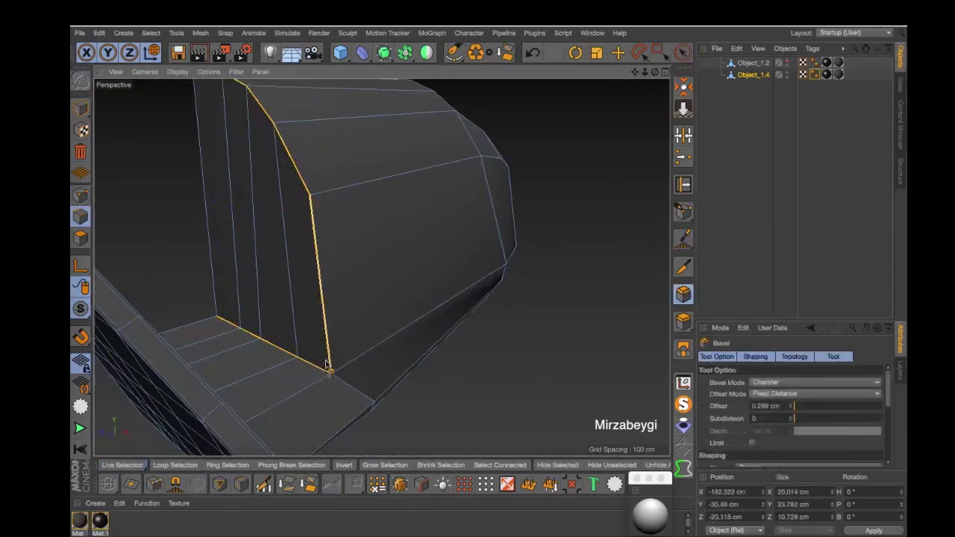
{"action": "key", "text": "0"}
Draw a Line Cut across the housing and begin brushing the points near it
{"action": "mouse_move", "coordinate": [402, 251]}
{"action": "left_mouse_down", "text": "alt"}
{"action": "mouse_move", "coordinate": [254, 179]}
{"action": "mouse_move", "coordinate": [319, 194]}
{"action": "mouse_move", "coordinate": [224, 156]}
{"action": "mouse_move", "coordinate": [294, 235]}
{"action": "mouse_move", "coordinate": [271, 273]}
{"action": "mouse_move", "coordinate": [162, 298]}
{"action": "mouse_move", "coordinate": [641, 279]}
{"action": "mouse_move", "coordinate": [426, 187]}
{"action": "mouse_move", "coordinate": [656, 251]}
{"action": "left_mouse_up", "text": "alt"}
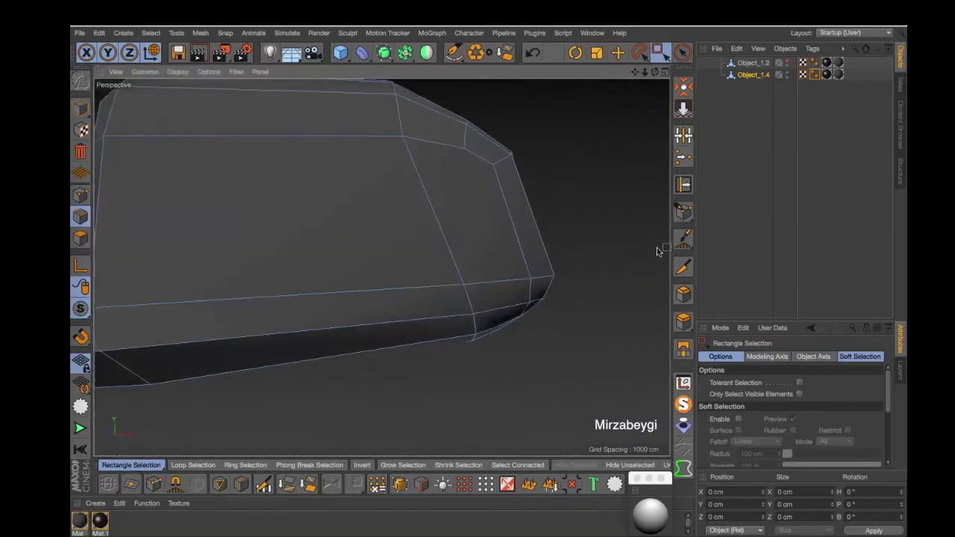
{"action": "mouse_move", "coordinate": [356, 185]}
{"action": "left_mouse_down", "text": "alt"}
{"action": "mouse_move", "coordinate": [394, 214]}
{"action": "mouse_move", "coordinate": [411, 283]}
{"action": "mouse_move", "coordinate": [454, 340]}
{"action": "mouse_move", "coordinate": [387, 367]}
{"action": "left_mouse_up", "text": "alt"}
{"action": "mouse_move", "coordinate": [297, 299]}
{"action": "left_mouse_down", "text": "alt"}
{"action": "mouse_move", "coordinate": [283, 341]}
{"action": "mouse_move", "coordinate": [309, 293]}
{"action": "mouse_move", "coordinate": [254, 379]}
{"action": "mouse_move", "coordinate": [321, 332]}
{"action": "mouse_move", "coordinate": [398, 326]}
{"action": "mouse_move", "coordinate": [418, 313]}
{"action": "left_mouse_up", "text": "alt"}
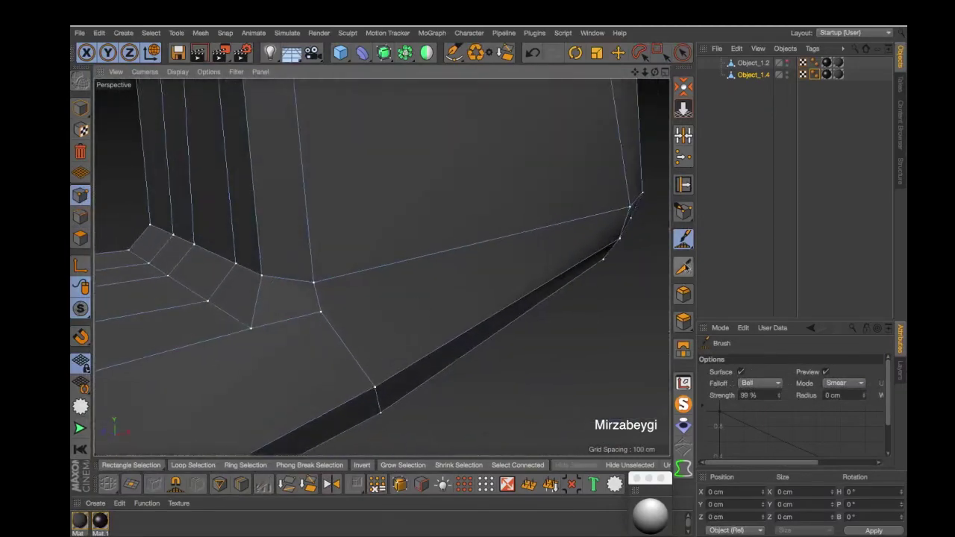
{"action": "left_click", "coordinate": [791, 372]}
{"action": "mouse_move", "coordinate": [485, 272]}
{"action": "left_mouse_down", "text": "alt"}
{"action": "mouse_move", "coordinate": [475, 237]}
{"action": "mouse_move", "coordinate": [152, 278]}
{"action": "mouse_move", "coordinate": [348, 247]}
{"action": "left_mouse_up", "text": "alt"}
{"action": "key", "text": "space"}
{"action": "left_click", "coordinate": [683, 239]}
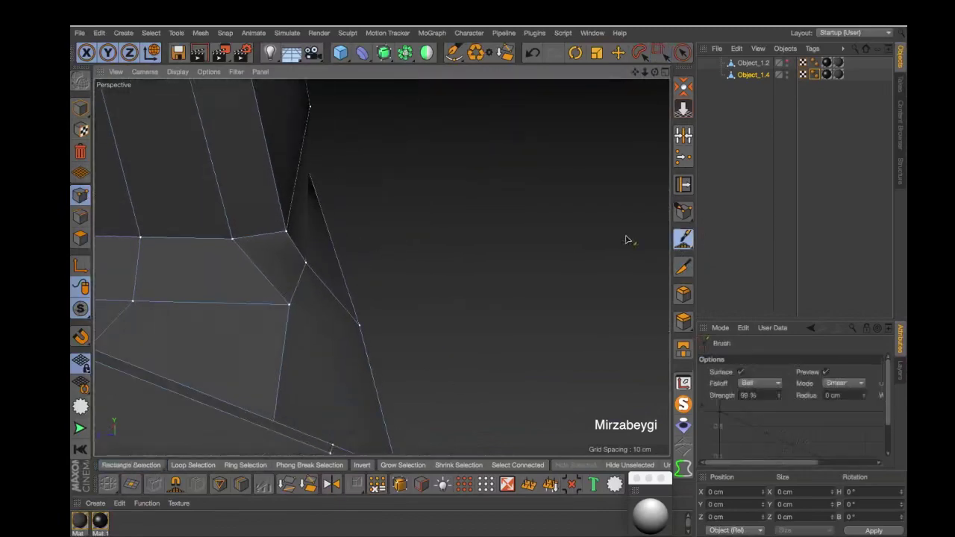
Slide the new cut edge along the housing surface into position
{"action": "left_click_drag", "start_coordinate": [523, 403], "coordinate": [348, 267], "text": "alt"}
{"action": "mouse_move", "coordinate": [250, 185]}
{"action": "left_mouse_down", "text": "alt"}
{"action": "mouse_move", "coordinate": [219, 199]}
{"action": "mouse_move", "coordinate": [335, 270]}
{"action": "mouse_move", "coordinate": [379, 231]}
{"action": "mouse_move", "coordinate": [273, 260]}
{"action": "mouse_move", "coordinate": [365, 264]}
{"action": "mouse_move", "coordinate": [522, 224]}
{"action": "left_mouse_up", "text": "alt"}
{"action": "scroll", "coordinate": [214, 193], "scroll_direction": "up", "scroll_amount": 3}
{"action": "scroll", "coordinate": [235, 202], "scroll_direction": "down", "scroll_amount": 3}
{"action": "left_click", "coordinate": [681, 54]}
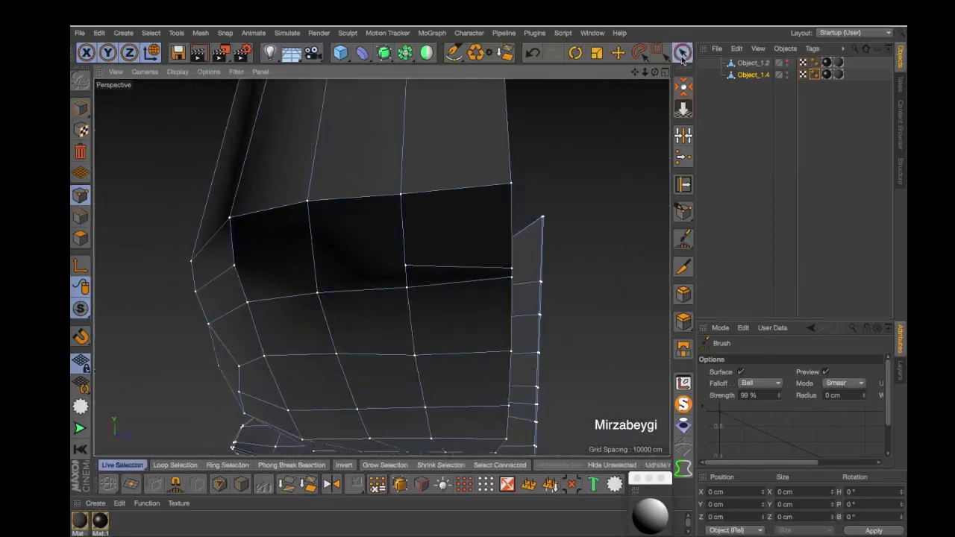
{"action": "left_click_drag", "start_coordinate": [385, 270], "coordinate": [634, 283], "text": "alt"}
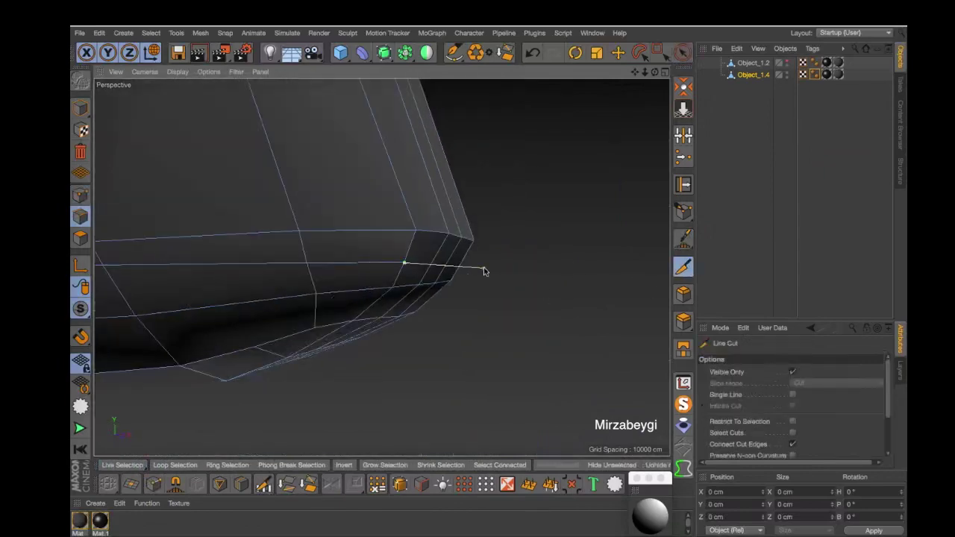
{"action": "scroll", "coordinate": [458, 248], "scroll_direction": "up", "scroll_amount": 3}
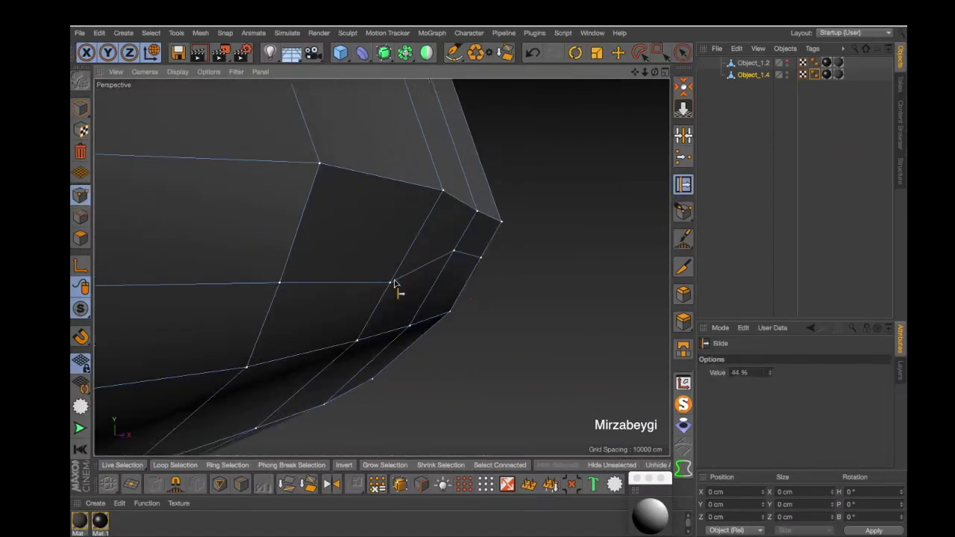
{"action": "mouse_move", "coordinate": [279, 284]}
{"action": "left_mouse_down", "text": "alt"}
{"action": "mouse_move", "coordinate": [453, 273]}
{"action": "mouse_move", "coordinate": [375, 273]}
{"action": "mouse_move", "coordinate": [455, 298]}
{"action": "left_mouse_up", "text": "alt"}
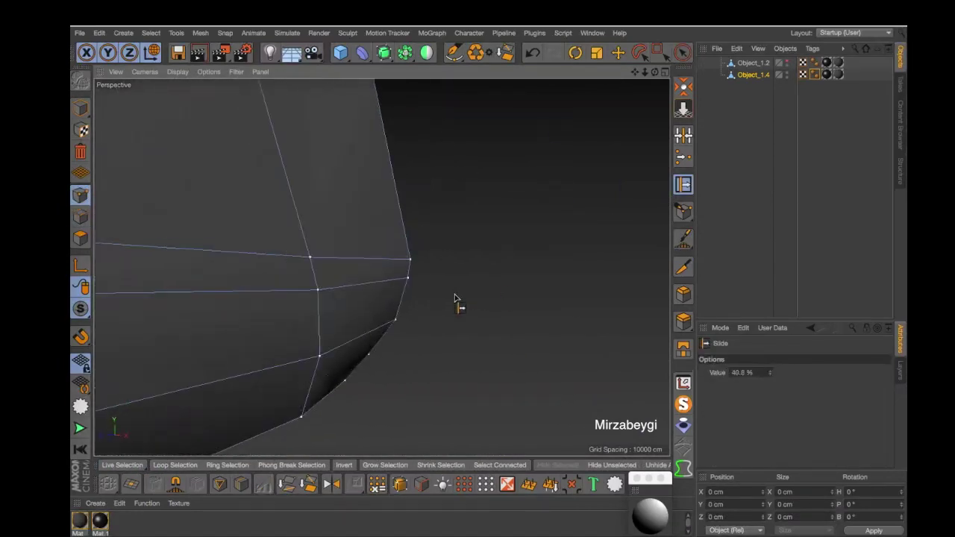
{"action": "scroll", "coordinate": [402, 319], "scroll_direction": "down", "scroll_amount": 2}
{"action": "scroll", "coordinate": [403, 320], "scroll_direction": "down", "scroll_amount": 3}
{"action": "key", "text": "0"}
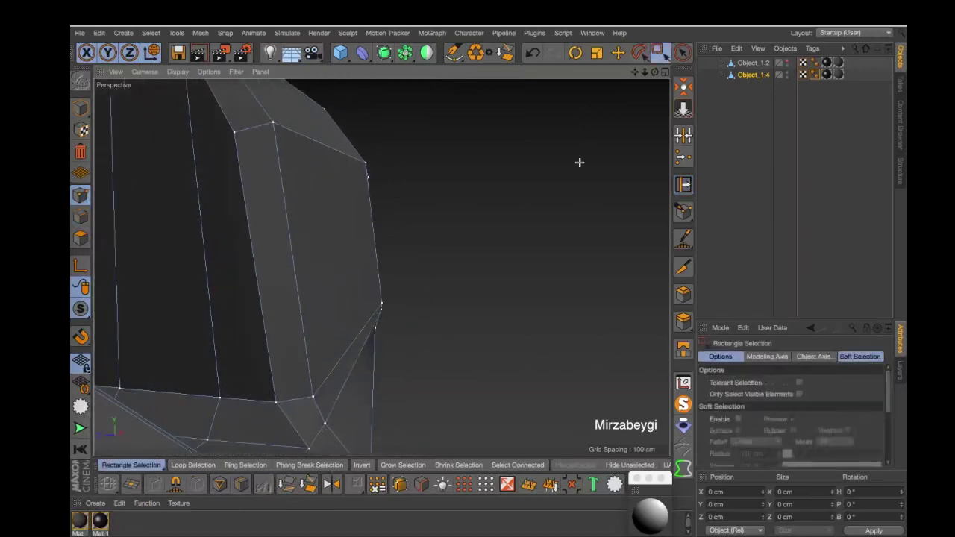
{"action": "scroll", "coordinate": [335, 297], "scroll_direction": "down", "scroll_amount": 5}
{"action": "scroll", "coordinate": [335, 298], "scroll_direction": "up", "scroll_amount": 5}
{"action": "scroll", "coordinate": [390, 267], "scroll_direction": "up", "scroll_amount": 3}
Edge Slide the neighbouring edges about 40.8% into place and commit the cut
{"action": "key", "text": "m"}
{"action": "key", "text": "o"}
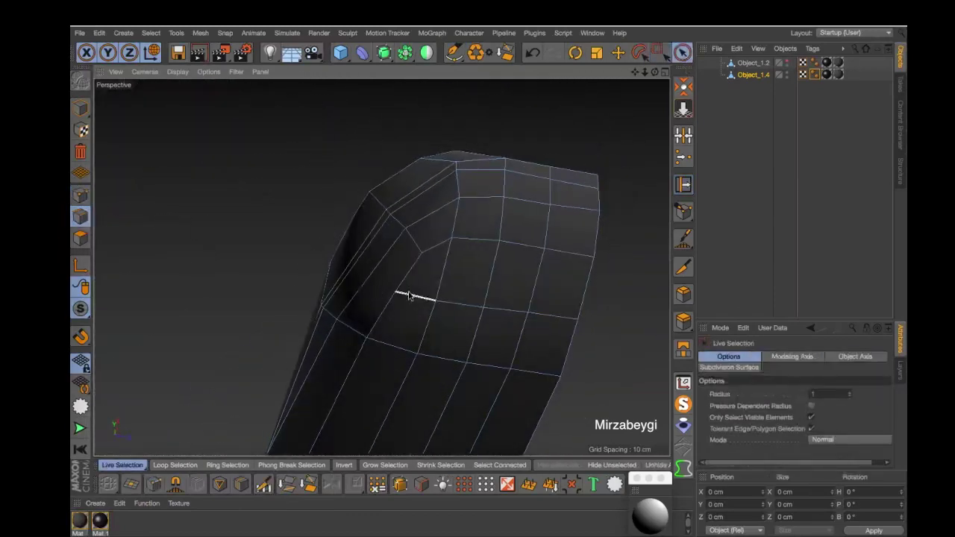
{"action": "mouse_move", "coordinate": [507, 209]}
{"action": "left_mouse_down", "text": "alt"}
{"action": "mouse_move", "coordinate": [514, 323]}
{"action": "mouse_move", "coordinate": [450, 320]}
{"action": "mouse_move", "coordinate": [462, 252]}
{"action": "left_mouse_up", "text": "alt"}
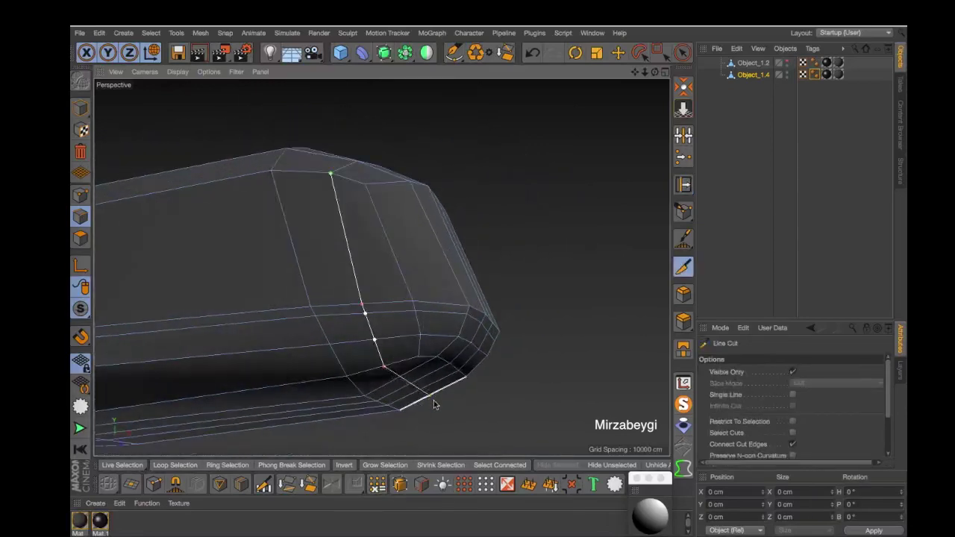
{"action": "key", "text": "Escape"}
{"action": "key", "text": "0"}
{"action": "mouse_move", "coordinate": [434, 400]}
{"action": "left_mouse_down", "text": "alt"}
{"action": "mouse_move", "coordinate": [443, 230]}
{"action": "mouse_move", "coordinate": [363, 294]}
{"action": "mouse_move", "coordinate": [348, 249]}
{"action": "mouse_move", "coordinate": [313, 250]}
{"action": "mouse_move", "coordinate": [411, 309]}
{"action": "mouse_move", "coordinate": [421, 347]}
{"action": "mouse_move", "coordinate": [571, 328]}
{"action": "mouse_move", "coordinate": [234, 346]}
{"action": "mouse_move", "coordinate": [228, 258]}
{"action": "left_mouse_up", "text": "alt"}
{"action": "key", "text": "m"}
{"action": "key", "text": "c"}
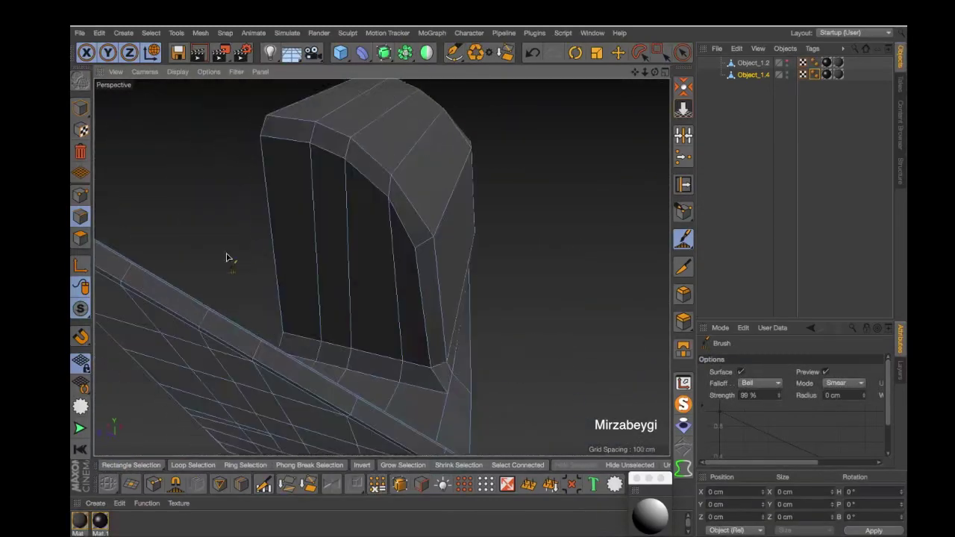
Parent Object_1.4 under a Subdivision Surface to smooth the housing
{"action": "left_click", "coordinate": [385, 52], "text": "alt"}
{"action": "left_click", "coordinate": [838, 86]}
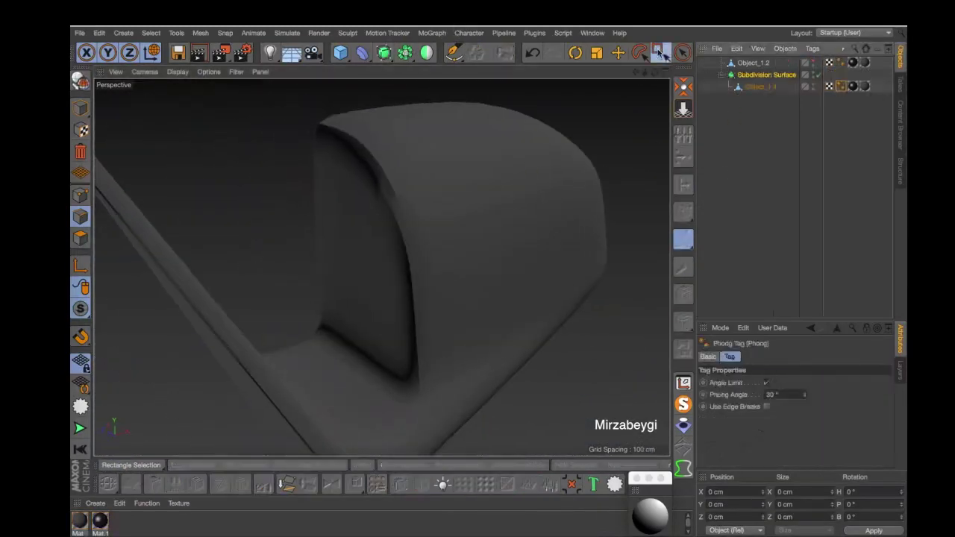
{"action": "mouse_move", "coordinate": [447, 224]}
{"action": "left_mouse_down", "text": "alt"}
{"action": "mouse_move", "coordinate": [470, 202]}
{"action": "mouse_move", "coordinate": [398, 303]}
{"action": "mouse_move", "coordinate": [351, 153]}
{"action": "mouse_move", "coordinate": [482, 288]}
{"action": "left_mouse_up", "text": "alt"}
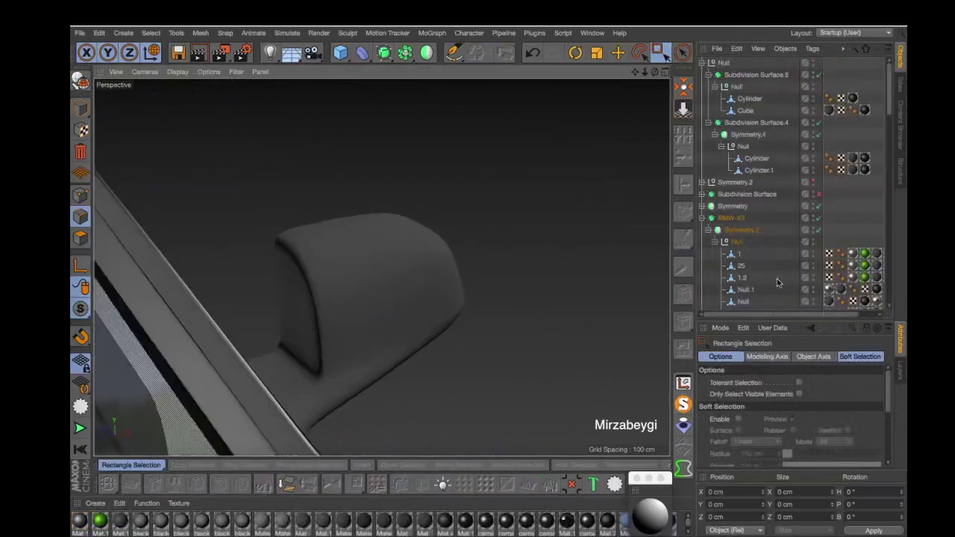
Apply the car's texture tag to Object_1.4 and view the mirror on the door
{"action": "scroll", "coordinate": [778, 269], "scroll_direction": "down", "scroll_amount": 5}
{"action": "scroll", "coordinate": [812, 267], "scroll_direction": "down", "scroll_amount": 1}
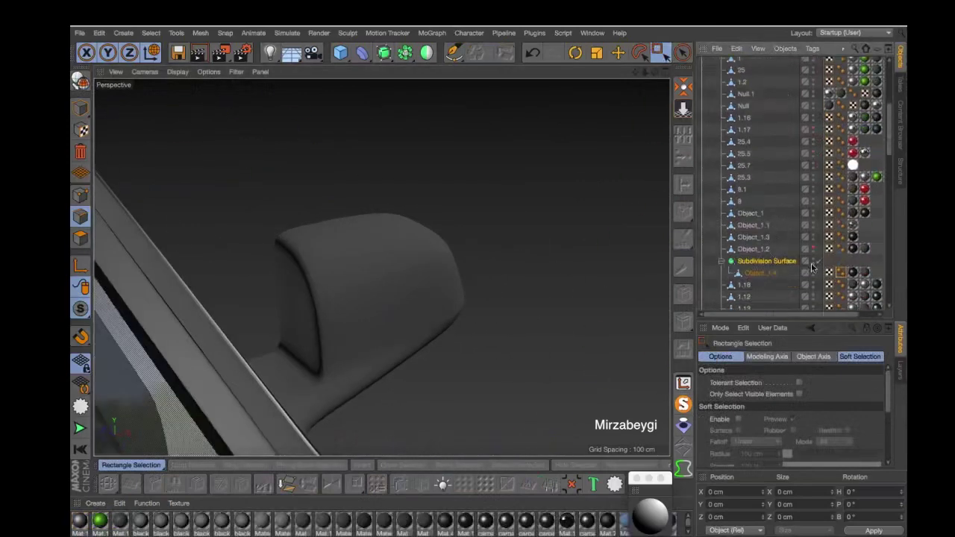
{"action": "scroll", "coordinate": [383, 241], "scroll_direction": "down", "scroll_amount": 3}
{"action": "mouse_move", "coordinate": [384, 241]}
{"action": "left_mouse_down", "text": "alt"}
{"action": "mouse_move", "coordinate": [522, 224]}
{"action": "mouse_move", "coordinate": [426, 230]}
{"action": "mouse_move", "coordinate": [492, 239]}
{"action": "left_mouse_up", "text": "alt"}
{"action": "key", "text": "9"}
{"action": "scroll", "coordinate": [821, 284], "scroll_direction": "down", "scroll_amount": 1}
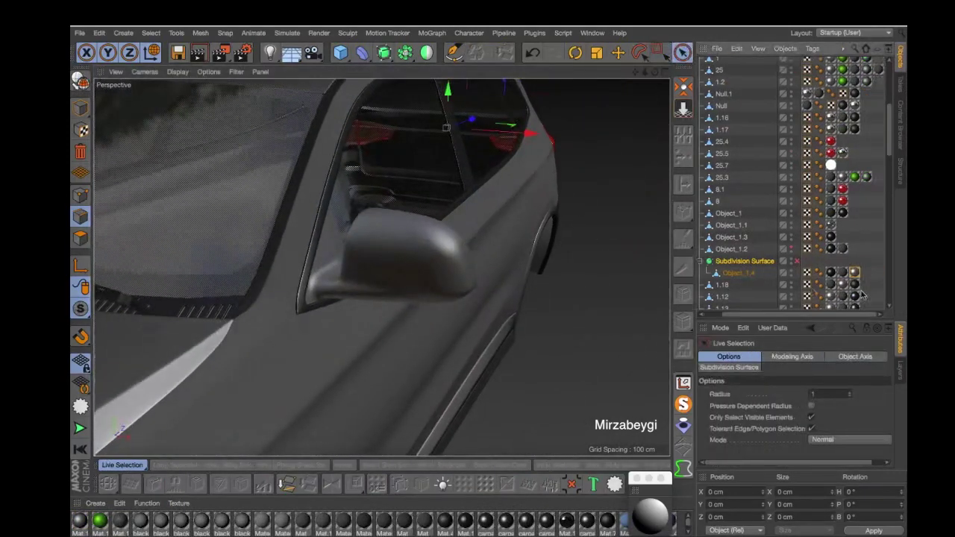
{"action": "scroll", "coordinate": [867, 302], "scroll_direction": "down", "scroll_amount": 2}
{"action": "left_click_drag", "start_coordinate": [865, 230], "coordinate": [865, 228]}
{"action": "mouse_move", "coordinate": [599, 246]}
{"action": "left_mouse_down", "text": "alt"}
{"action": "mouse_move", "coordinate": [624, 294]}
{"action": "mouse_move", "coordinate": [547, 256]}
{"action": "mouse_move", "coordinate": [677, 88]}
{"action": "left_mouse_up", "text": "alt"}
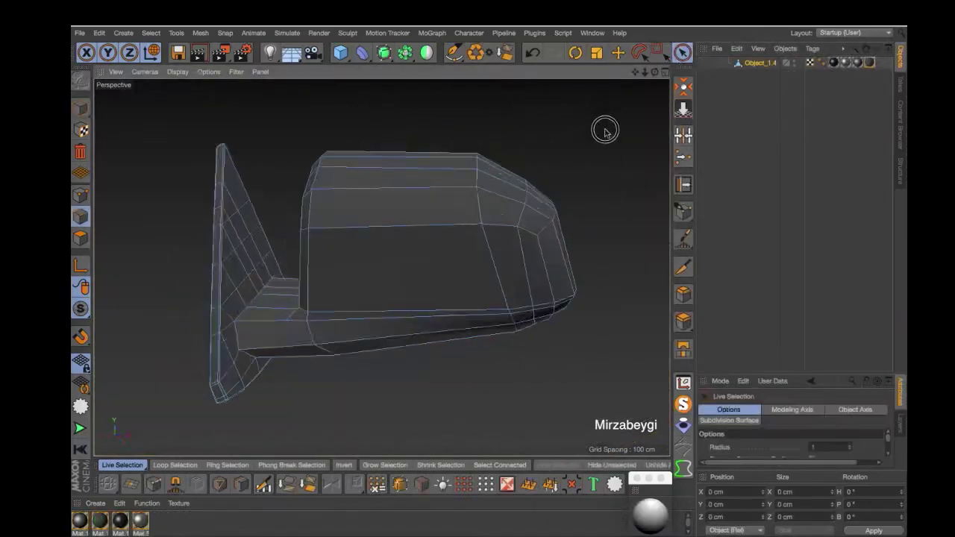
Bevel the rim edges around the housing opening with a 0.401 cm chamfer
{"action": "scroll", "coordinate": [605, 131], "scroll_direction": "up", "scroll_amount": 5}
{"action": "key", "text": "m"}
{"action": "key", "text": "o"}
{"action": "mouse_move", "coordinate": [288, 326]}
{"action": "left_mouse_down", "text": "alt"}
{"action": "mouse_move", "coordinate": [274, 422]}
{"action": "mouse_move", "coordinate": [224, 373]}
{"action": "mouse_move", "coordinate": [390, 405]}
{"action": "mouse_move", "coordinate": [507, 380]}
{"action": "mouse_move", "coordinate": [552, 444]}
{"action": "mouse_move", "coordinate": [388, 284]}
{"action": "mouse_move", "coordinate": [367, 216]}
{"action": "left_mouse_up", "text": "alt"}
{"action": "key", "text": "space"}
{"action": "key", "text": "m"}
{"action": "key", "text": "s"}
{"action": "mouse_move", "coordinate": [367, 216]}
{"action": "left_mouse_down"}
{"action": "mouse_move", "coordinate": [420, 187]}
{"action": "mouse_move", "coordinate": [592, 205]}
{"action": "mouse_move", "coordinate": [470, 251]}
{"action": "mouse_move", "coordinate": [336, 165]}
{"action": "left_mouse_up"}
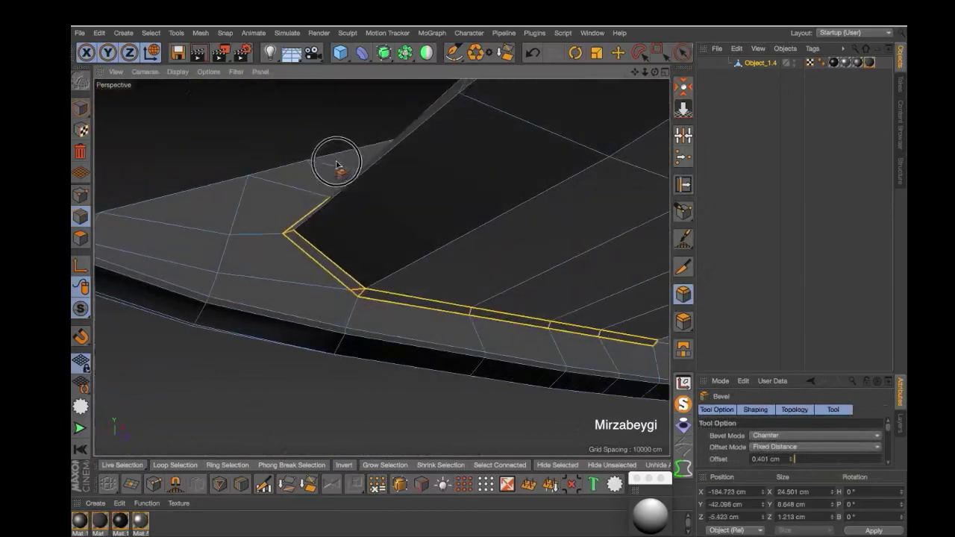
{"action": "key", "text": "Return"}
Cap the housing's open front with a single polygon using Close Polygon Hole
{"action": "mouse_move", "coordinate": [681, 166]}
{"action": "left_mouse_down", "text": "alt"}
{"action": "mouse_move", "coordinate": [363, 305]}
{"action": "mouse_move", "coordinate": [384, 298]}
{"action": "mouse_move", "coordinate": [283, 205]}
{"action": "mouse_move", "coordinate": [426, 214]}
{"action": "left_mouse_up", "text": "alt"}
{"action": "scroll", "coordinate": [426, 214], "scroll_direction": "up", "scroll_amount": 3}
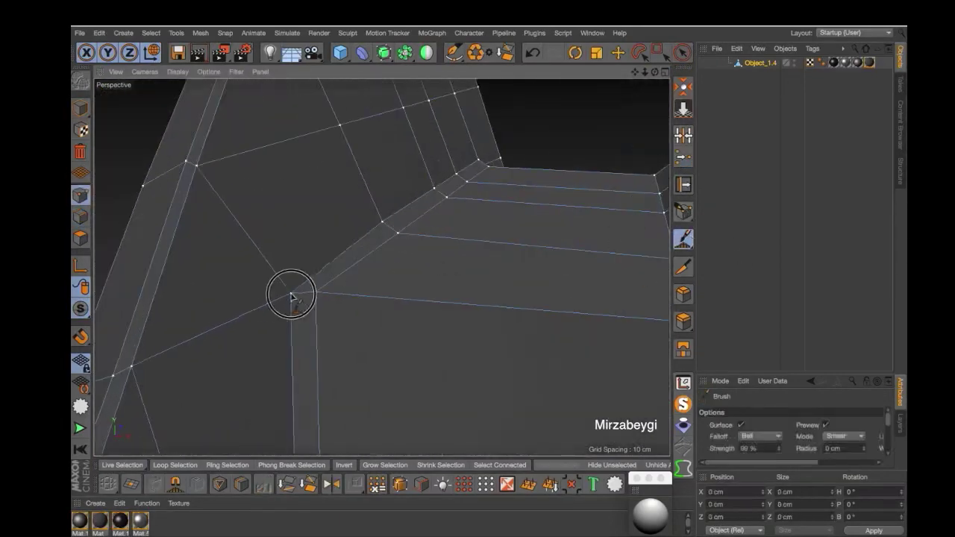
{"action": "left_click_drag", "start_coordinate": [291, 294], "coordinate": [373, 281], "text": "alt"}
{"action": "key", "text": "m"}
{"action": "key", "text": "d"}
{"action": "scroll", "coordinate": [384, 256], "scroll_direction": "down", "scroll_amount": 3}
{"action": "scroll", "coordinate": [371, 242], "scroll_direction": "down", "scroll_amount": 2}
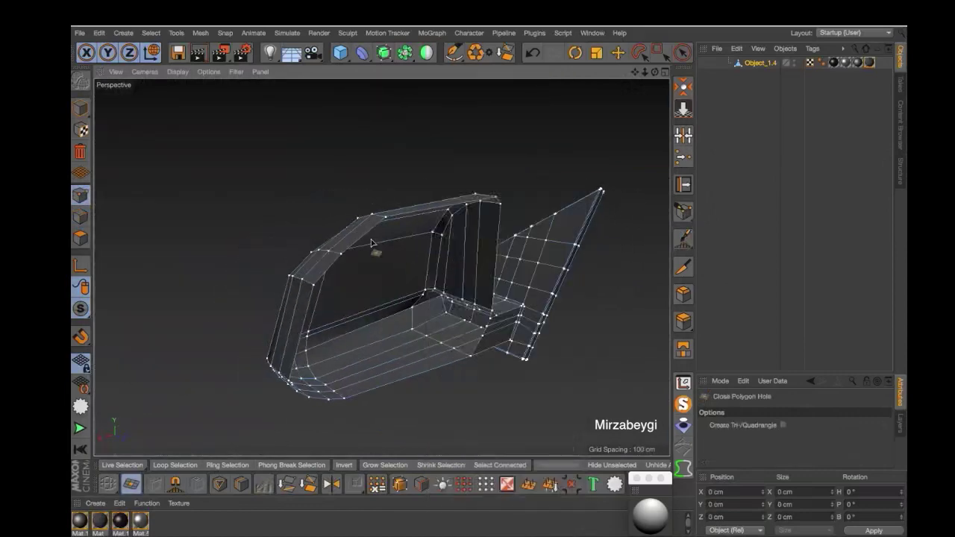
{"action": "left_click", "coordinate": [657, 50]}
{"action": "right_click_drag", "start_coordinate": [478, 316], "coordinate": [361, 301], "text": "alt"}
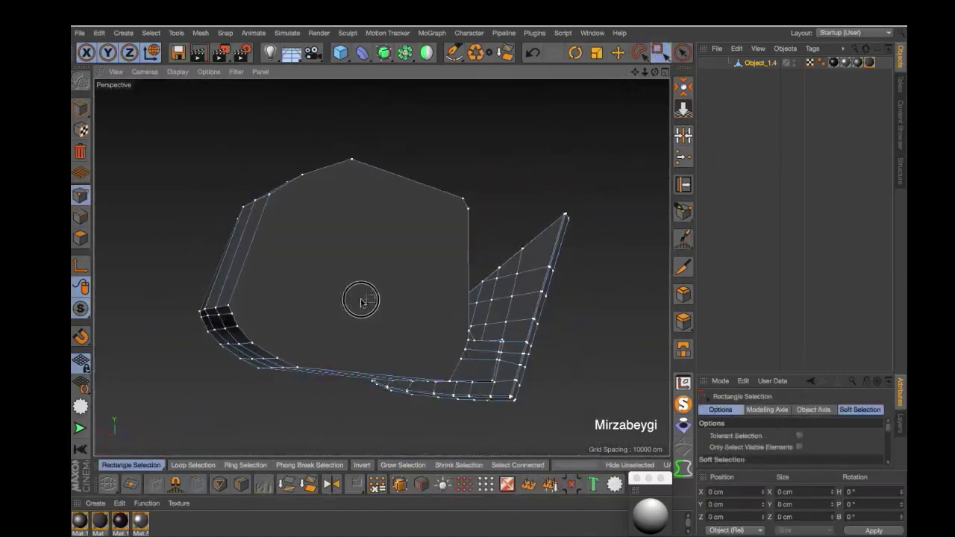
{"action": "key", "text": "Return"}
{"action": "left_click", "coordinate": [399, 256]}
Split the front face into its own object and finish scaling the glass face
{"action": "right_click", "coordinate": [388, 448]}
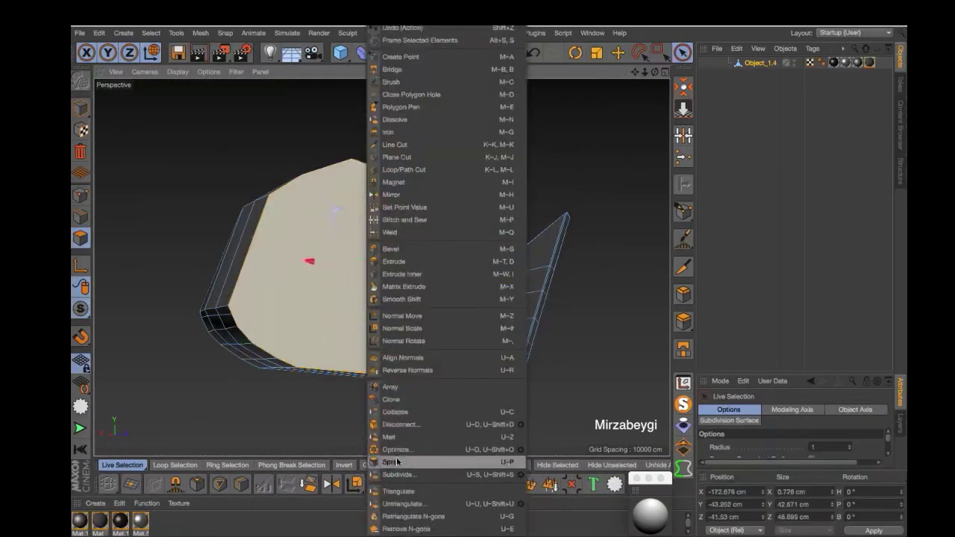
{"action": "left_click", "coordinate": [418, 458]}
{"action": "mouse_move", "coordinate": [487, 179]}
{"action": "left_mouse_down", "text": "alt"}
{"action": "mouse_move", "coordinate": [383, 213]}
{"action": "mouse_move", "coordinate": [377, 262]}
{"action": "left_mouse_up", "text": "alt"}
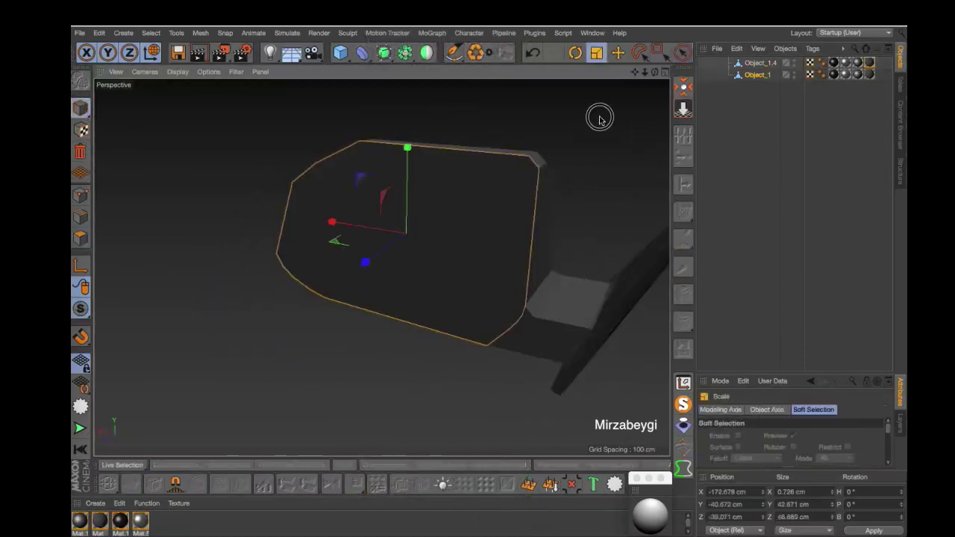
{"action": "key", "text": "space"}
{"action": "mouse_move", "coordinate": [577, 127]}
{"action": "left_mouse_down", "text": "alt"}
{"action": "mouse_move", "coordinate": [611, 100]}
{"action": "mouse_move", "coordinate": [616, 194]}
{"action": "left_mouse_up", "text": "alt"}
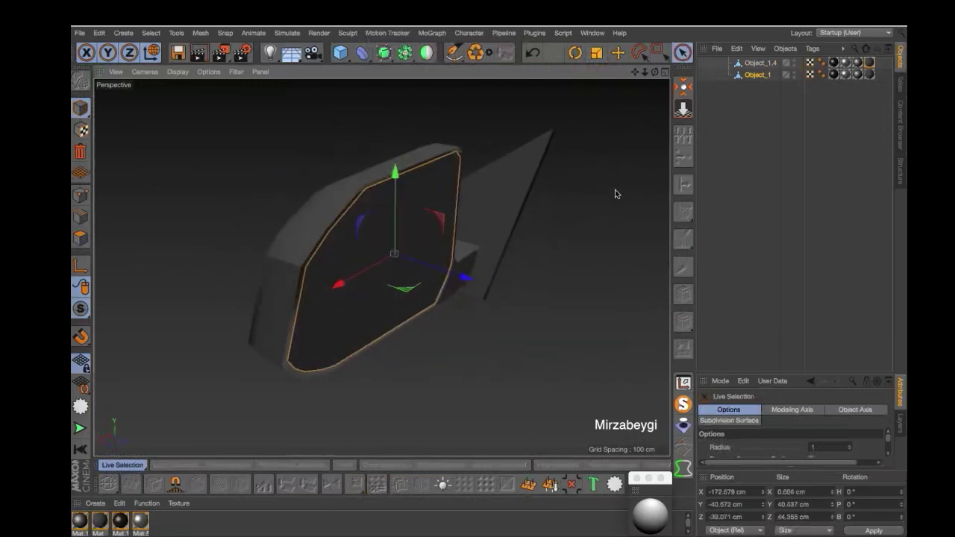
{"action": "mouse_move", "coordinate": [424, 293]}
{"action": "left_mouse_down", "text": "alt"}
{"action": "mouse_move", "coordinate": [336, 232]}
{"action": "mouse_move", "coordinate": [537, 294]}
{"action": "mouse_move", "coordinate": [398, 252]}
{"action": "left_mouse_up", "text": "alt"}
Select the housing's outer edge loop and edge-slide it about 4.6 cm inward
{"action": "left_click", "coordinate": [748, 64]}
{"action": "left_click", "coordinate": [80, 216]}
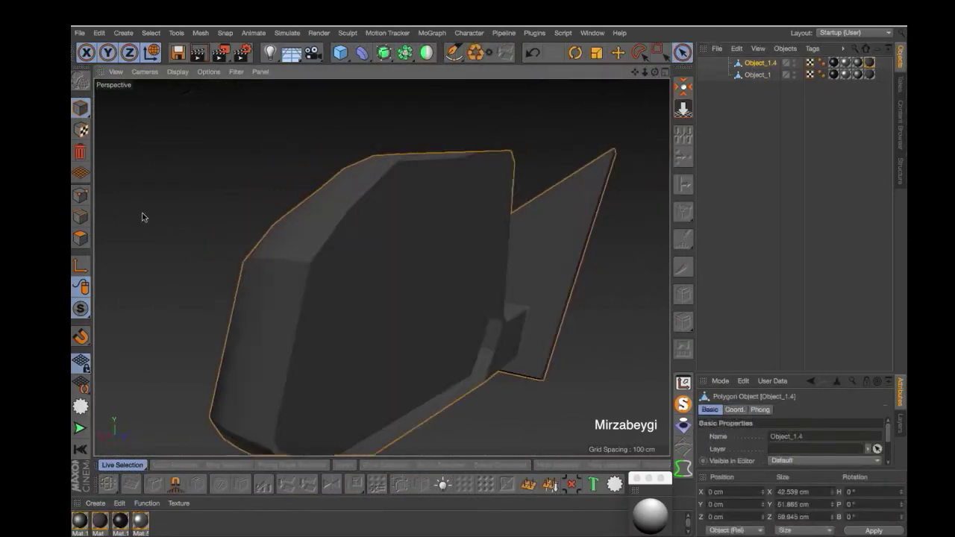
{"action": "left_click_drag", "start_coordinate": [143, 216], "coordinate": [358, 196], "text": "alt"}
{"action": "mouse_move", "coordinate": [247, 138]}
{"action": "left_mouse_down", "text": "alt"}
{"action": "mouse_move", "coordinate": [149, 143]}
{"action": "mouse_move", "coordinate": [671, 191]}
{"action": "left_mouse_up", "text": "alt"}
{"action": "double_click", "coordinate": [380, 131]}
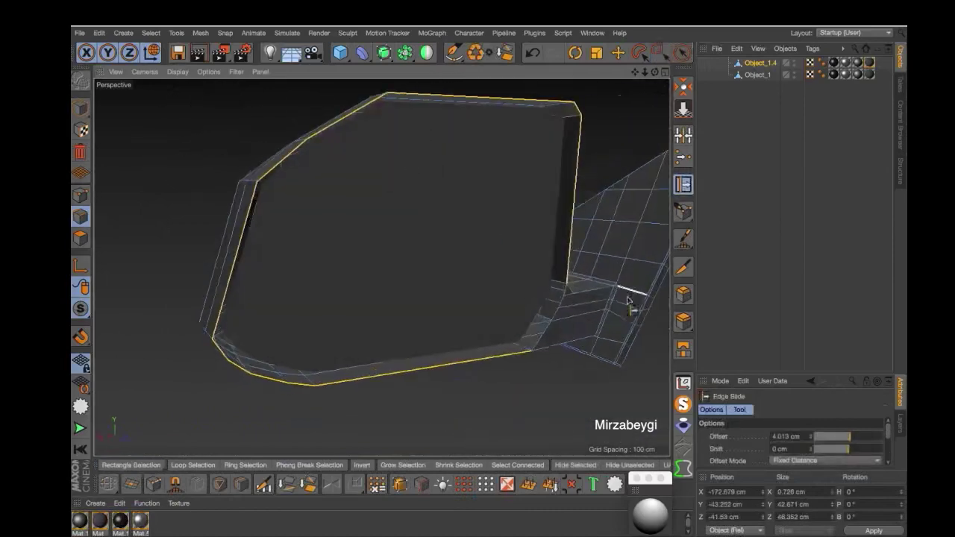
{"action": "left_click_drag", "start_coordinate": [631, 299], "coordinate": [692, 58], "text": "alt"}
{"action": "mouse_move", "coordinate": [463, 289]}
{"action": "left_mouse_down", "text": "alt"}
{"action": "mouse_move", "coordinate": [479, 380]}
{"action": "mouse_move", "coordinate": [395, 391]}
{"action": "mouse_move", "coordinate": [512, 358]}
{"action": "mouse_move", "coordinate": [587, 361]}
{"action": "left_mouse_up", "text": "alt"}
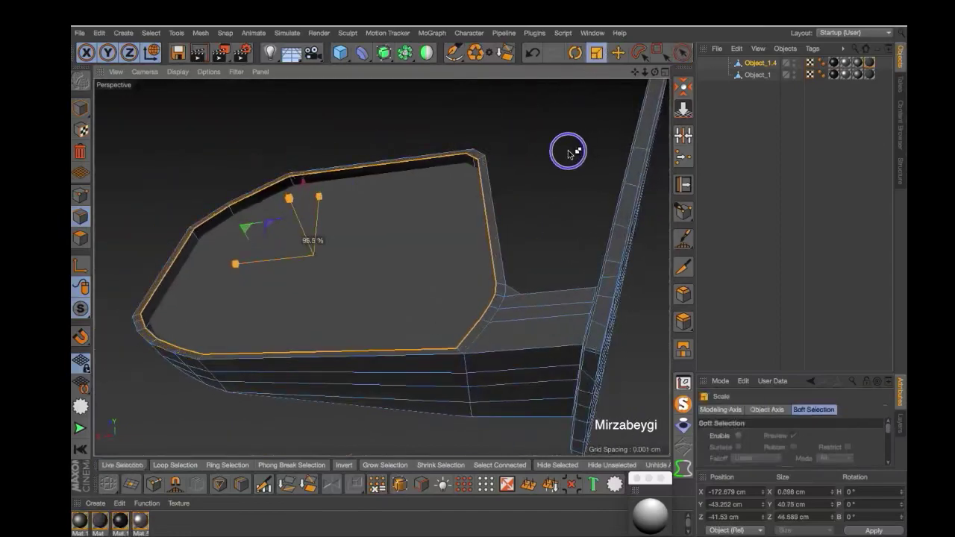
{"action": "mouse_move", "coordinate": [296, 210]}
{"action": "left_mouse_down", "text": "alt"}
{"action": "mouse_move", "coordinate": [507, 276]}
{"action": "mouse_move", "coordinate": [433, 283]}
{"action": "mouse_move", "coordinate": [441, 171]}
{"action": "mouse_move", "coordinate": [221, 251]}
{"action": "mouse_move", "coordinate": [243, 275]}
{"action": "mouse_move", "coordinate": [683, 56]}
{"action": "left_mouse_up", "text": "alt"}
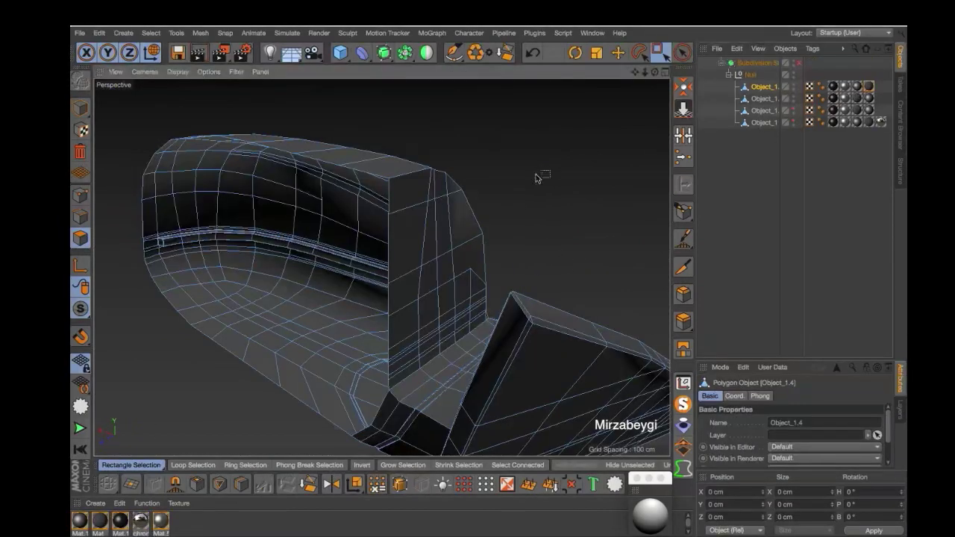
Lasso-select the points along the arm's edge where it joins the housing
{"action": "mouse_move", "coordinate": [541, 175]}
{"action": "left_mouse_down", "text": "alt"}
{"action": "mouse_move", "coordinate": [341, 175]}
{"action": "mouse_move", "coordinate": [96, 232]}
{"action": "left_mouse_up", "text": "alt"}
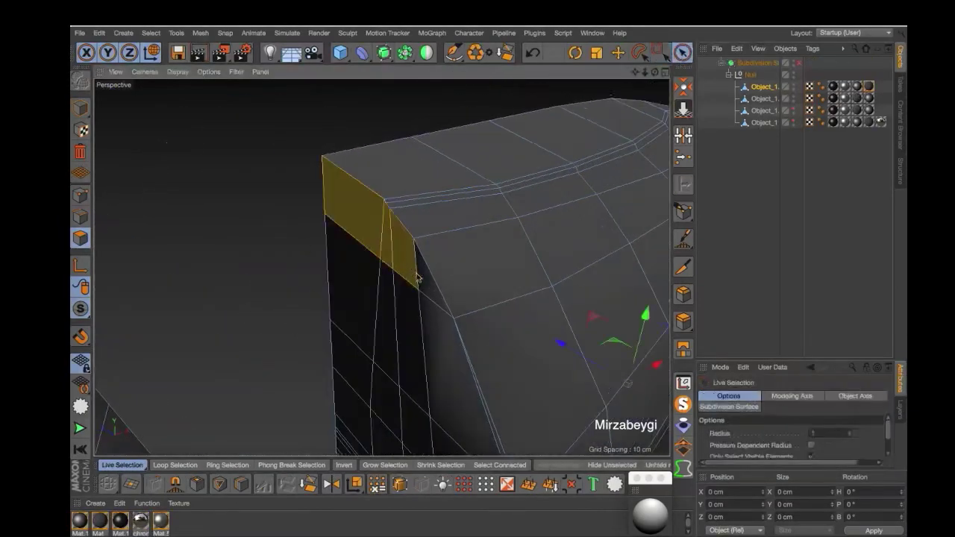
{"action": "mouse_move", "coordinate": [295, 238]}
{"action": "left_mouse_down", "text": "alt"}
{"action": "mouse_move", "coordinate": [535, 221]}
{"action": "mouse_move", "coordinate": [476, 232]}
{"action": "left_mouse_up", "text": "alt"}
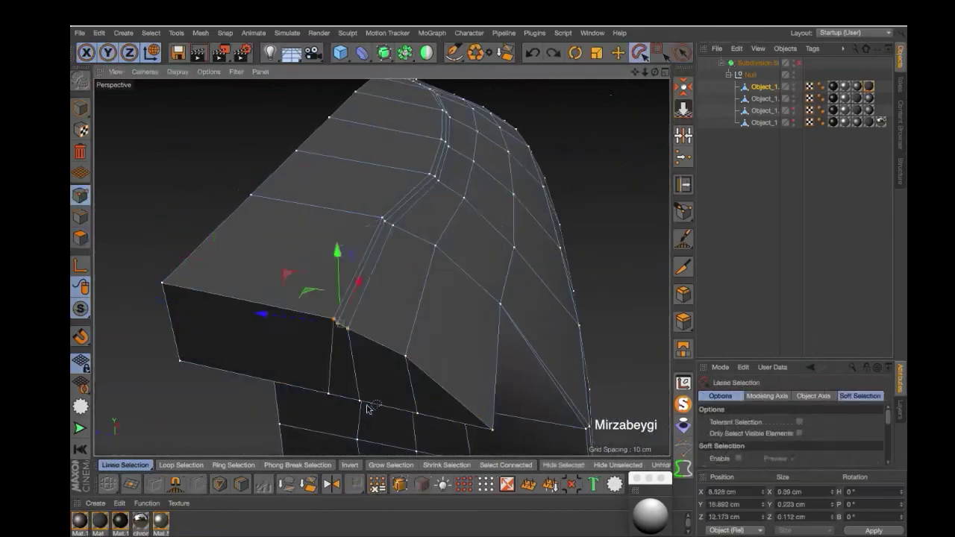
{"action": "mouse_move", "coordinate": [367, 409]}
{"action": "left_mouse_down", "text": "alt"}
{"action": "mouse_move", "coordinate": [315, 337]}
{"action": "mouse_move", "coordinate": [160, 358]}
{"action": "mouse_move", "coordinate": [210, 414]}
{"action": "mouse_move", "coordinate": [280, 281]}
{"action": "left_mouse_up", "text": "alt"}
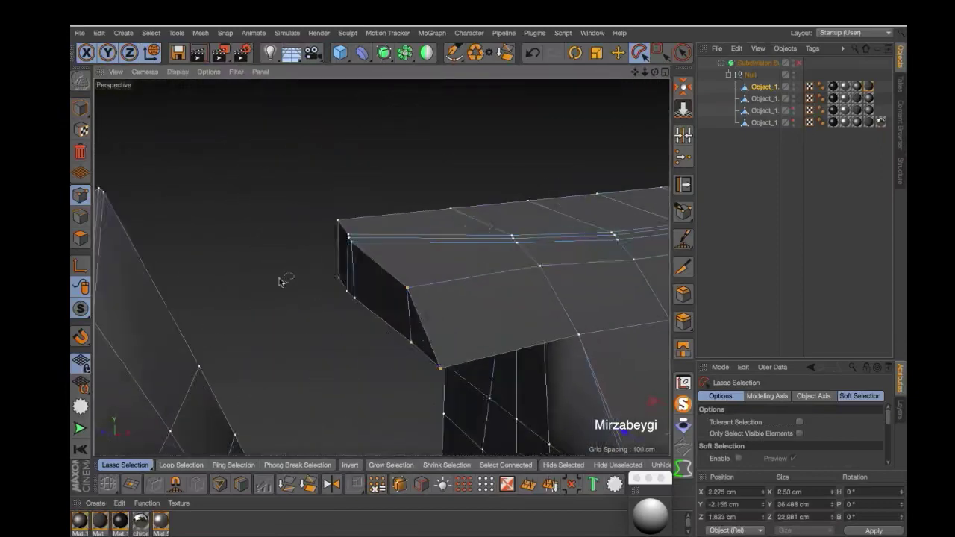
{"action": "mouse_move", "coordinate": [447, 252]}
{"action": "left_mouse_down"}
{"action": "mouse_move", "coordinate": [445, 394]}
{"action": "mouse_move", "coordinate": [448, 314]}
{"action": "mouse_move", "coordinate": [412, 274]}
{"action": "left_mouse_up"}
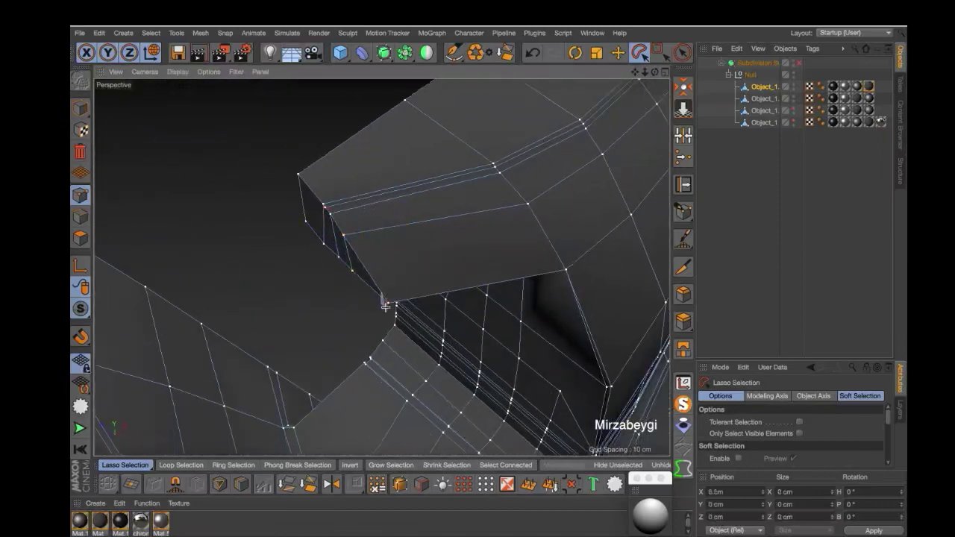
Switch to edge mode and select the edge at the arm's end for a loop cut
{"action": "mouse_move", "coordinate": [323, 238]}
{"action": "left_mouse_down", "text": "alt"}
{"action": "mouse_move", "coordinate": [399, 284]}
{"action": "mouse_move", "coordinate": [486, 175]}
{"action": "mouse_move", "coordinate": [499, 234]}
{"action": "left_mouse_up", "text": "alt"}
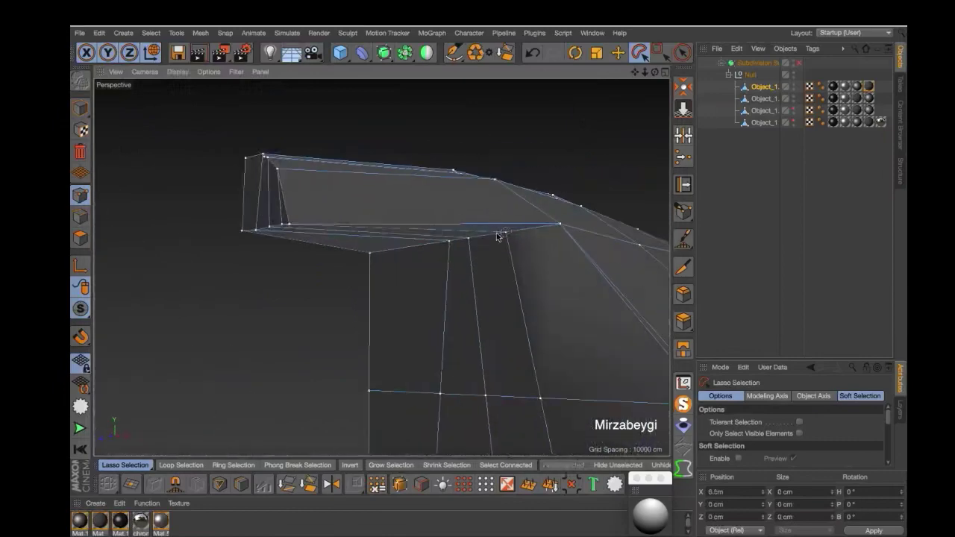
{"action": "key", "text": "0"}
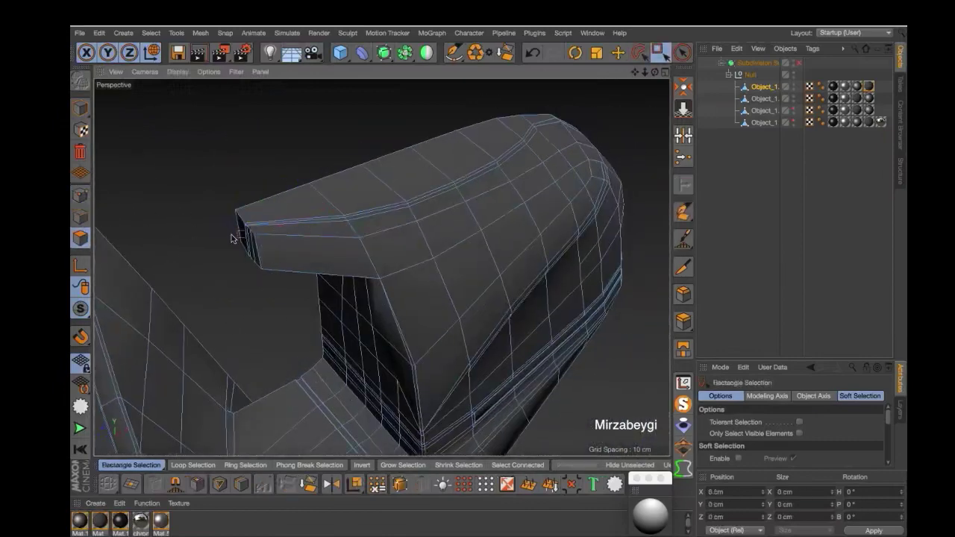
{"action": "left_click", "coordinate": [233, 238]}
{"action": "left_click_drag", "start_coordinate": [233, 238], "coordinate": [345, 192], "text": "alt"}
{"action": "mouse_move", "coordinate": [293, 229]}
{"action": "left_mouse_down", "text": "alt"}
{"action": "mouse_move", "coordinate": [580, 204]}
{"action": "mouse_move", "coordinate": [639, 149]}
{"action": "mouse_move", "coordinate": [479, 258]}
{"action": "left_mouse_up", "text": "alt"}
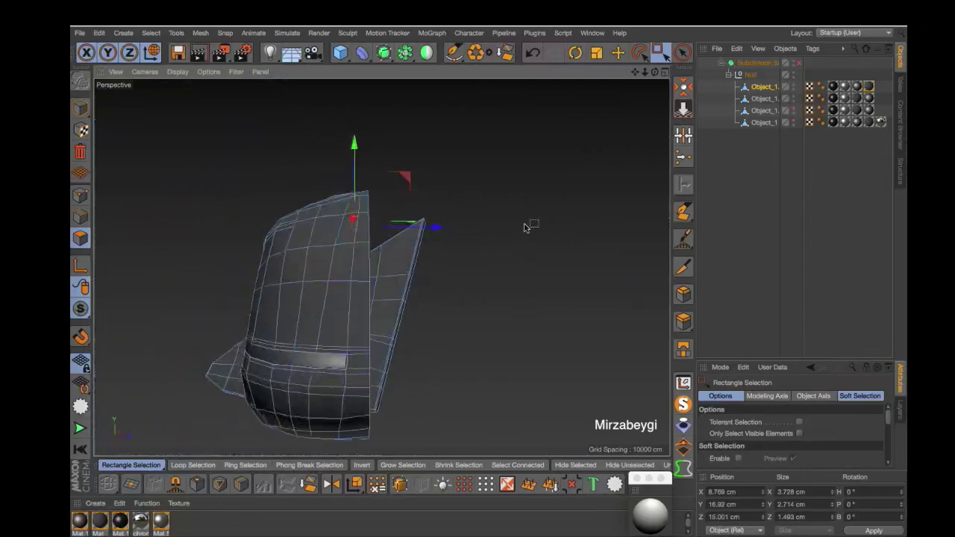
{"action": "left_click_drag", "start_coordinate": [524, 228], "coordinate": [366, 193], "text": "alt"}
{"action": "scroll", "coordinate": [366, 194], "scroll_direction": "up", "scroll_amount": 5}
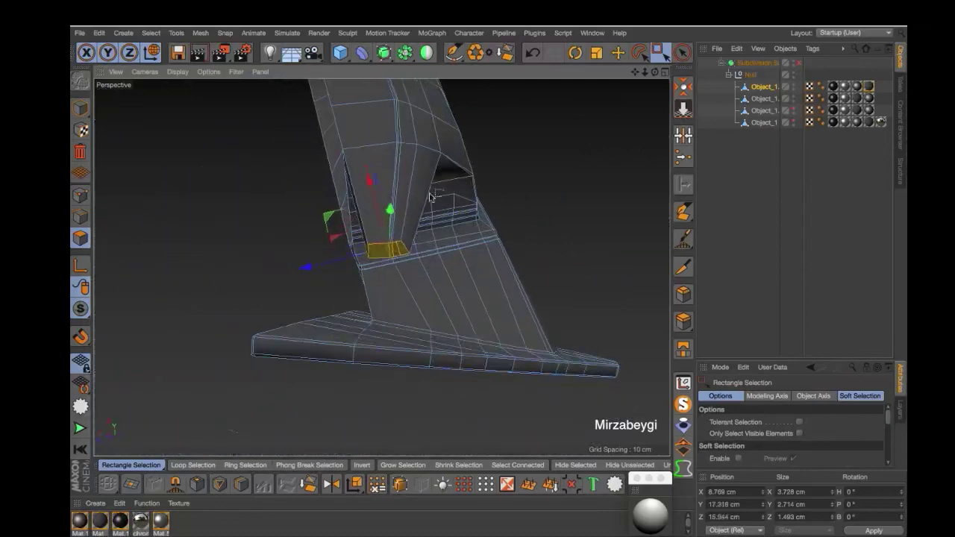
{"action": "left_click_drag", "start_coordinate": [431, 196], "coordinate": [126, 168], "text": "alt"}
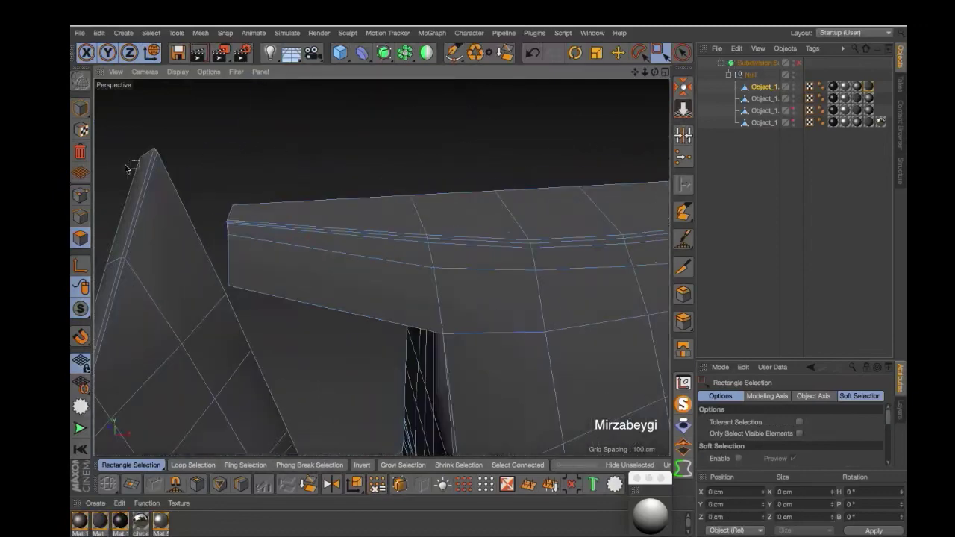
Place the new edge loop along the arm's top rim
{"action": "left_click", "coordinate": [336, 237]}
{"action": "left_click_drag", "start_coordinate": [335, 237], "coordinate": [667, 70], "text": "alt"}
{"action": "key", "text": "ctrl+z"}
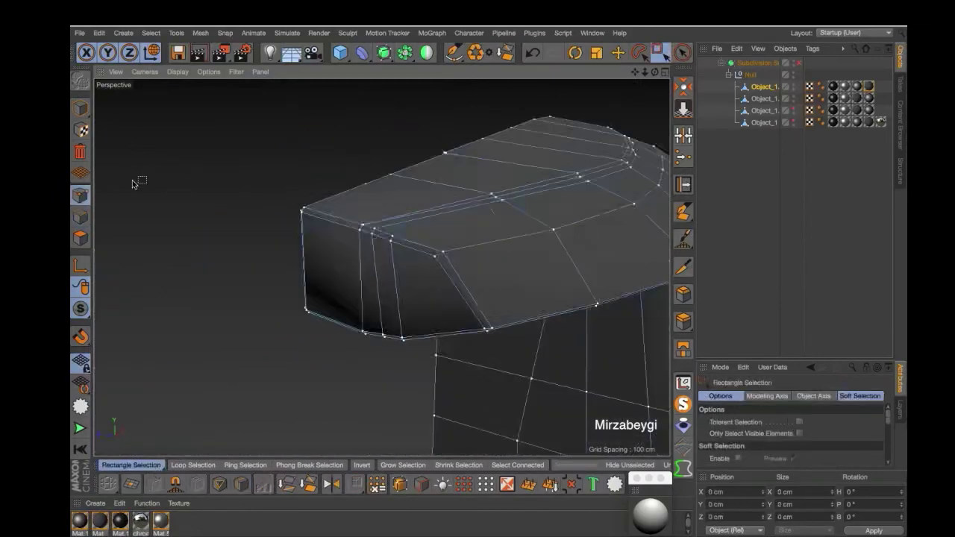
{"action": "left_click_drag", "start_coordinate": [134, 182], "coordinate": [298, 202], "text": "alt"}
{"action": "mouse_move", "coordinate": [539, 154]}
{"action": "left_mouse_down", "text": "alt"}
{"action": "mouse_move", "coordinate": [549, 108]}
{"action": "mouse_move", "coordinate": [505, 137]}
{"action": "mouse_move", "coordinate": [441, 277]}
{"action": "mouse_move", "coordinate": [82, 104]}
{"action": "left_mouse_up", "text": "alt"}
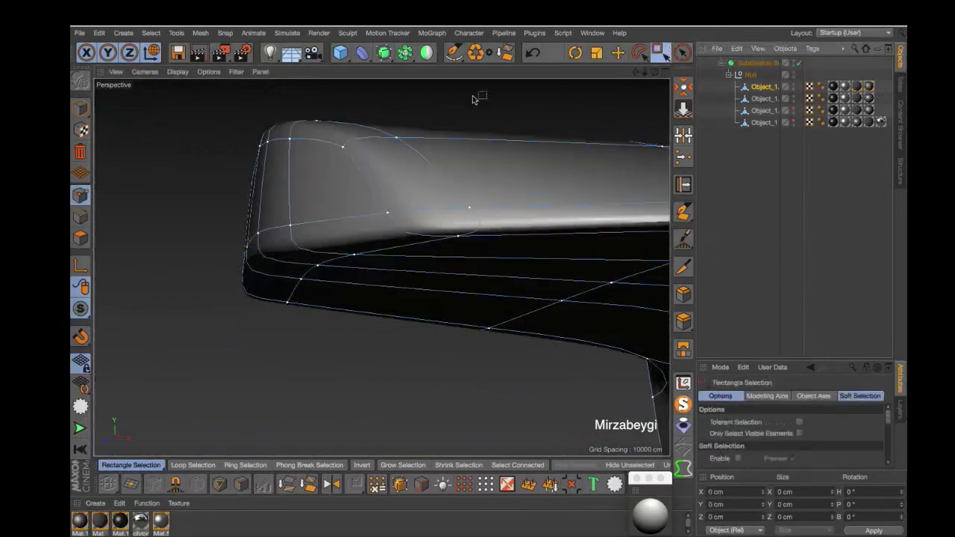
{"action": "mouse_move", "coordinate": [198, 178]}
{"action": "left_mouse_down", "text": "alt"}
{"action": "mouse_move", "coordinate": [390, 209]}
{"action": "mouse_move", "coordinate": [300, 243]}
{"action": "mouse_move", "coordinate": [458, 226]}
{"action": "mouse_move", "coordinate": [417, 203]}
{"action": "mouse_move", "coordinate": [349, 199]}
{"action": "mouse_move", "coordinate": [283, 224]}
{"action": "left_mouse_up", "text": "alt"}
Smear the housing's slot-corner points smooth with the Brush tool (M~C)
{"action": "left_click", "coordinate": [764, 86]}
{"action": "left_click", "coordinate": [80, 196]}
{"action": "scroll", "coordinate": [403, 298], "scroll_direction": "up", "scroll_amount": 5}
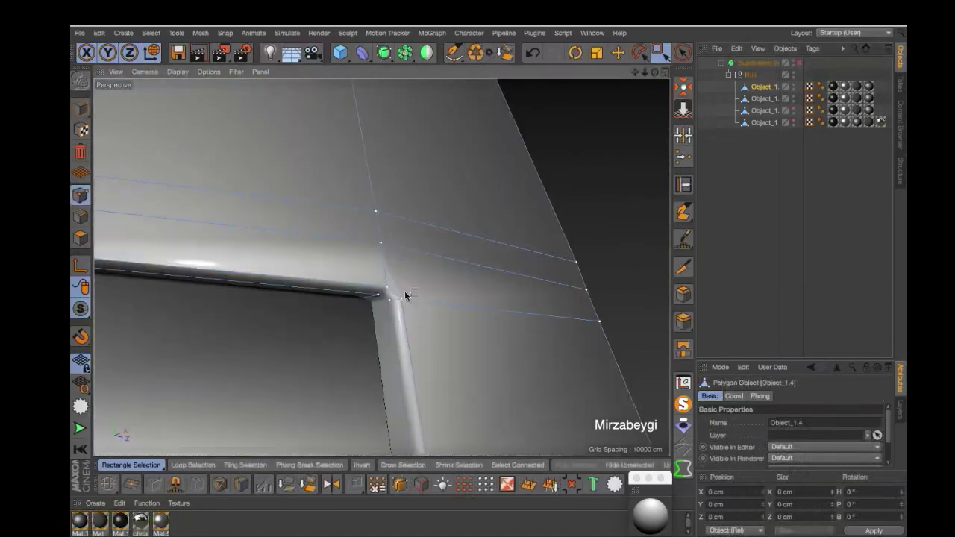
{"action": "mouse_move", "coordinate": [436, 183]}
{"action": "left_mouse_down", "text": "alt"}
{"action": "mouse_move", "coordinate": [393, 251]}
{"action": "mouse_move", "coordinate": [373, 206]}
{"action": "mouse_move", "coordinate": [383, 187]}
{"action": "left_mouse_up", "text": "alt"}
{"action": "key", "text": "m"}
{"action": "key", "text": "c"}
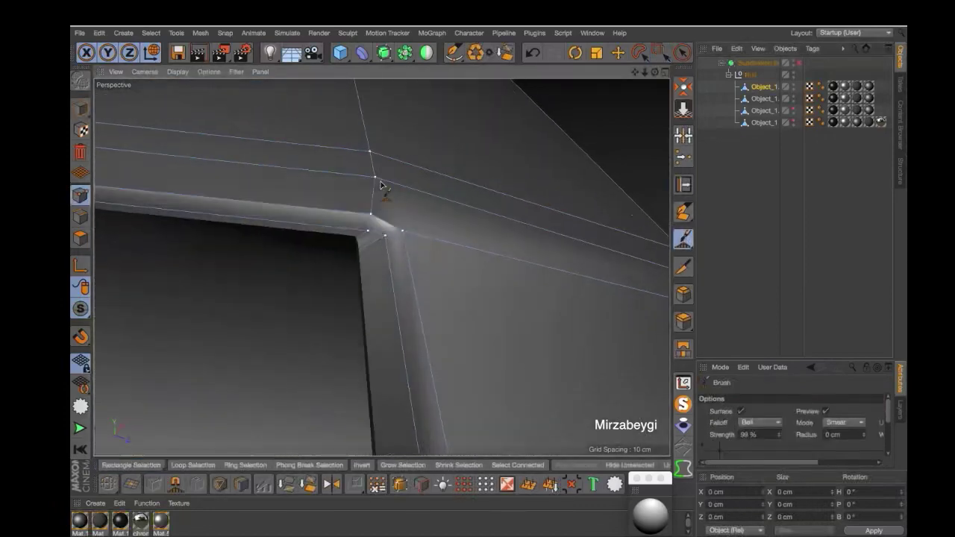
{"action": "scroll", "coordinate": [384, 187], "scroll_direction": "down", "scroll_amount": 5}
{"action": "mouse_move", "coordinate": [465, 281]}
{"action": "left_mouse_down", "text": "alt"}
{"action": "mouse_move", "coordinate": [378, 316]}
{"action": "mouse_move", "coordinate": [264, 273]}
{"action": "mouse_move", "coordinate": [379, 266]}
{"action": "mouse_move", "coordinate": [410, 314]}
{"action": "mouse_move", "coordinate": [793, 83]}
{"action": "left_mouse_up", "text": "alt"}
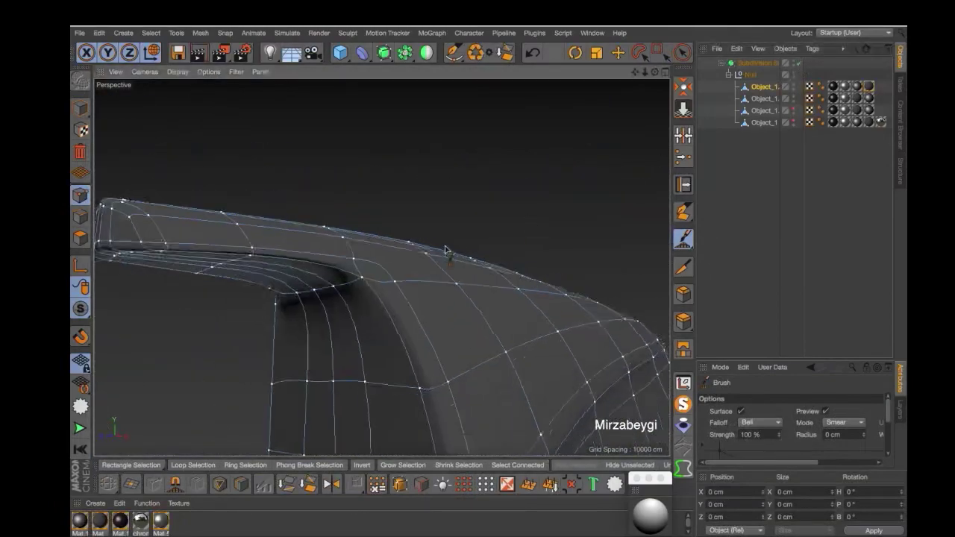
Check the housing's texture tag settings and review the smoothed corner
{"action": "left_click_drag", "start_coordinate": [445, 250], "coordinate": [571, 249], "text": "alt"}
{"action": "left_click", "coordinate": [869, 87]}
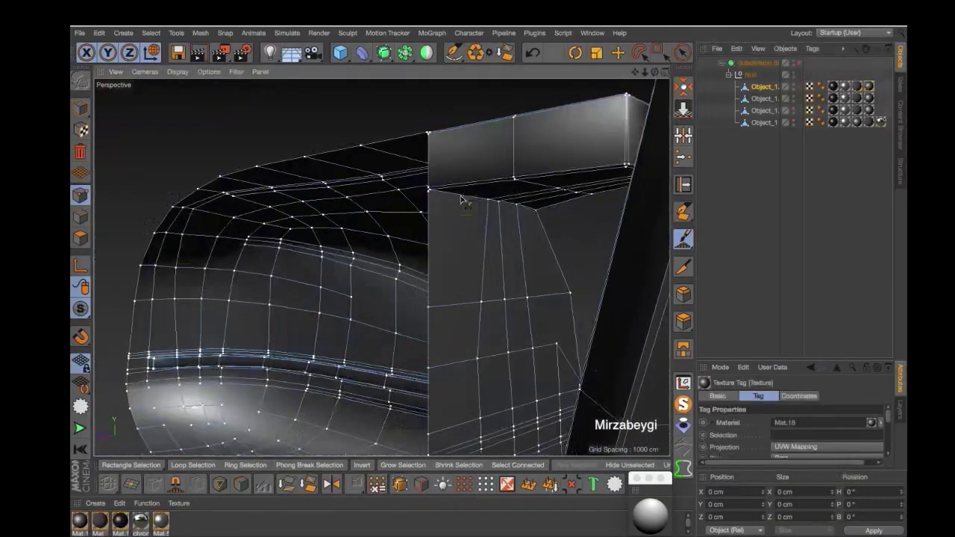
{"action": "left_click_drag", "start_coordinate": [420, 191], "coordinate": [678, 159], "text": "alt"}
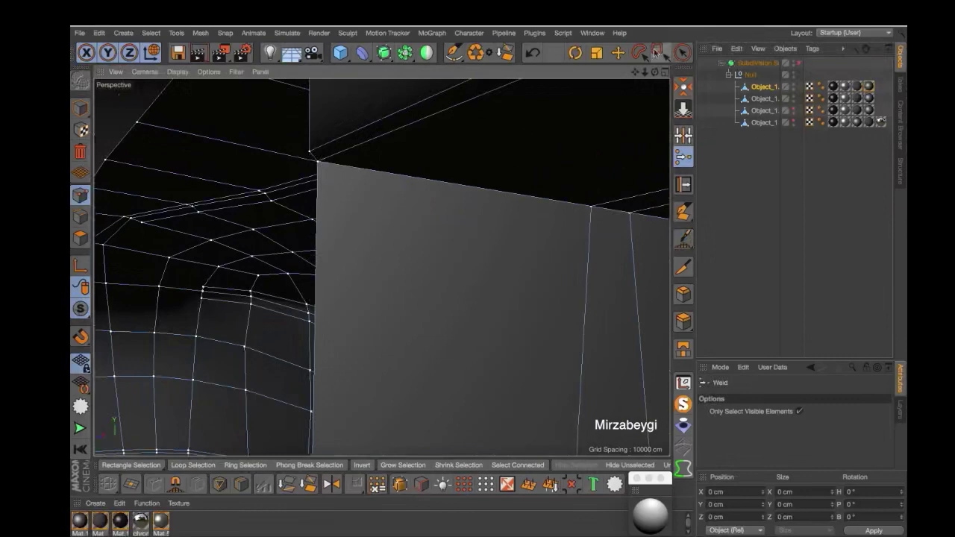
{"action": "left_click_drag", "start_coordinate": [236, 157], "coordinate": [428, 249], "text": "alt"}
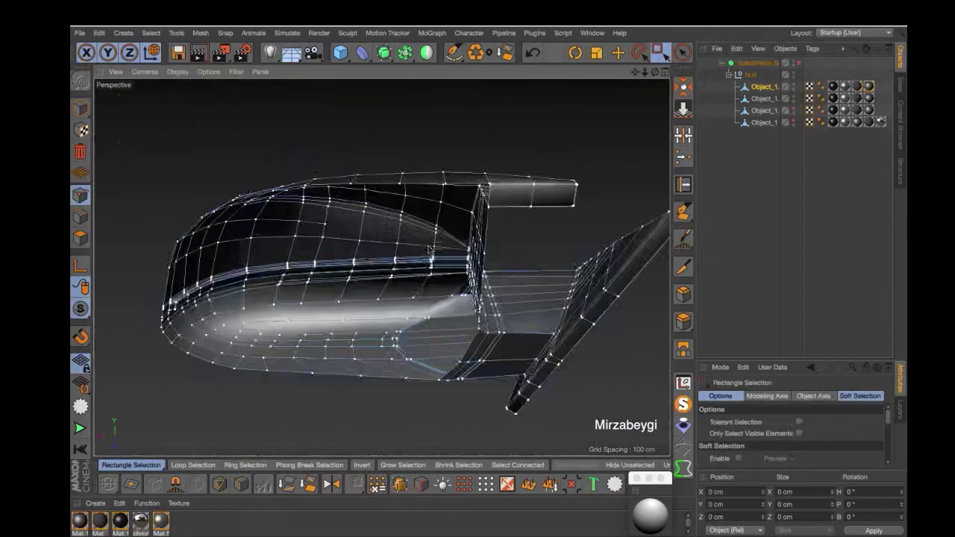
Enable Subdivision Surface and view the mirrors on the car from the front
{"action": "left_click", "coordinate": [798, 63]}
{"action": "left_click_drag", "start_coordinate": [567, 112], "coordinate": [501, 121], "text": "alt"}
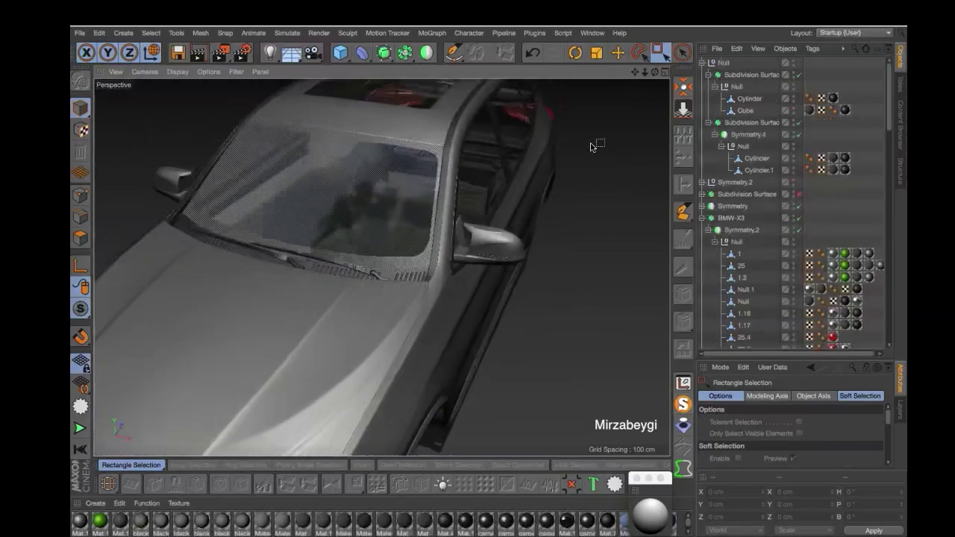
{"action": "mouse_move", "coordinate": [557, 197]}
{"action": "left_mouse_down", "text": "alt"}
{"action": "mouse_move", "coordinate": [542, 170]}
{"action": "mouse_move", "coordinate": [503, 236]}
{"action": "left_mouse_up", "text": "alt"}
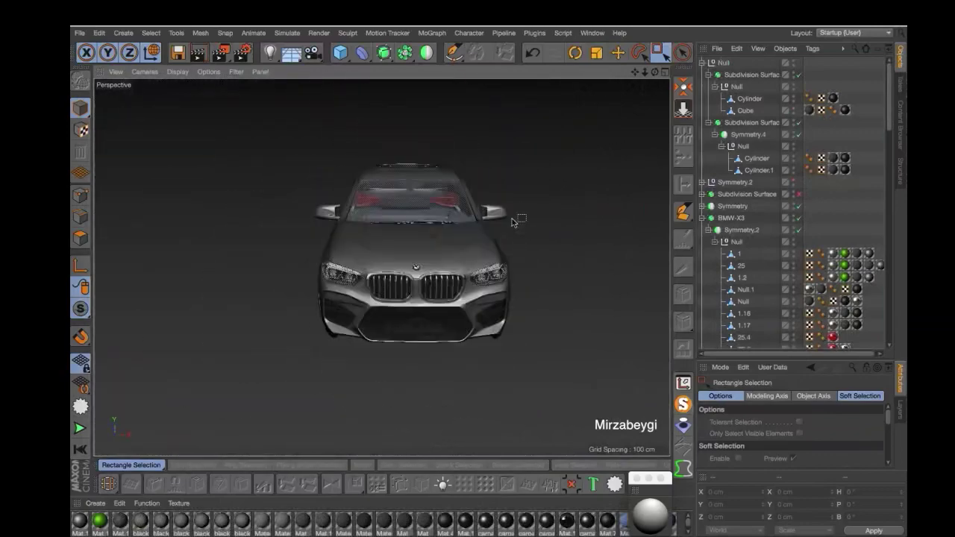
{"action": "scroll", "coordinate": [512, 222], "scroll_direction": "up", "scroll_amount": 3}
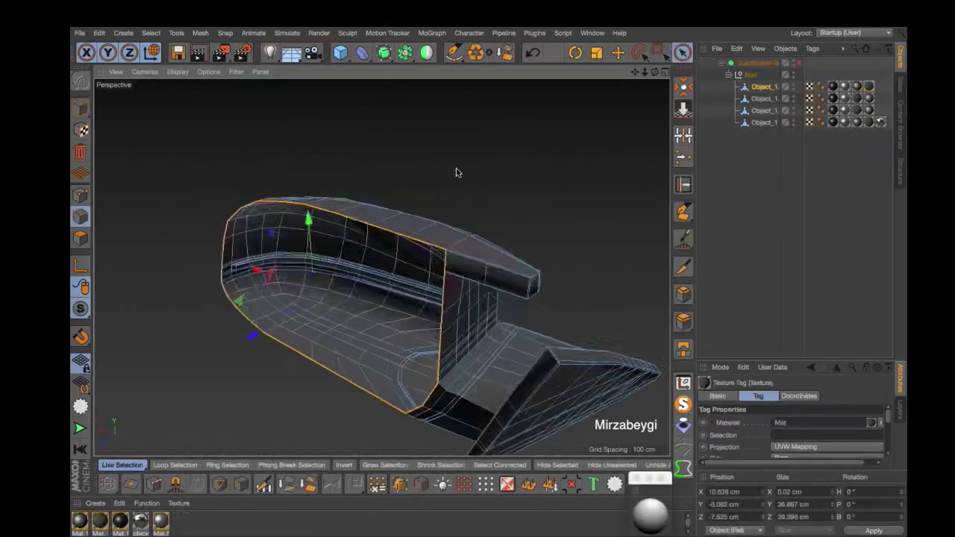
Finish scaling the inner rim loop to about 92.5% and return to Live Selection
{"action": "mouse_move", "coordinate": [457, 172]}
{"action": "left_mouse_down", "text": "alt"}
{"action": "mouse_move", "coordinate": [550, 171]}
{"action": "mouse_move", "coordinate": [394, 173]}
{"action": "mouse_move", "coordinate": [573, 110]}
{"action": "mouse_move", "coordinate": [554, 64]}
{"action": "left_mouse_up", "text": "alt"}
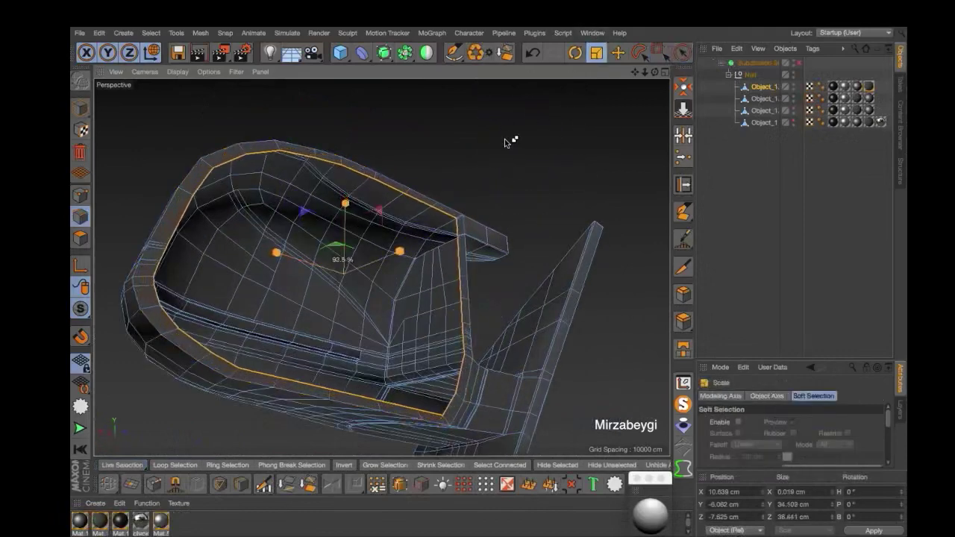
{"action": "left_click_drag", "start_coordinate": [492, 141], "coordinate": [320, 191], "text": "alt"}
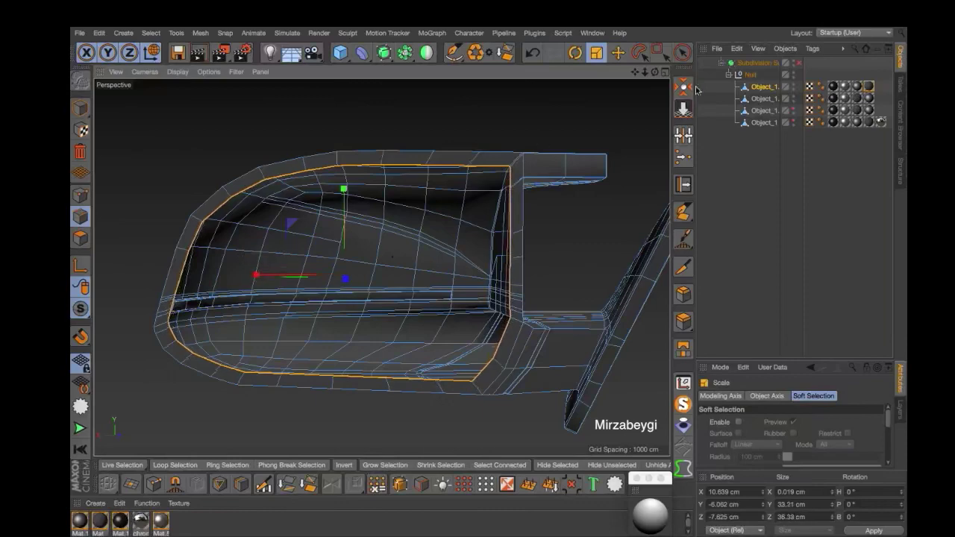
{"action": "left_click", "coordinate": [682, 53]}
{"action": "left_click_drag", "start_coordinate": [448, 187], "coordinate": [367, 206], "text": "alt"}
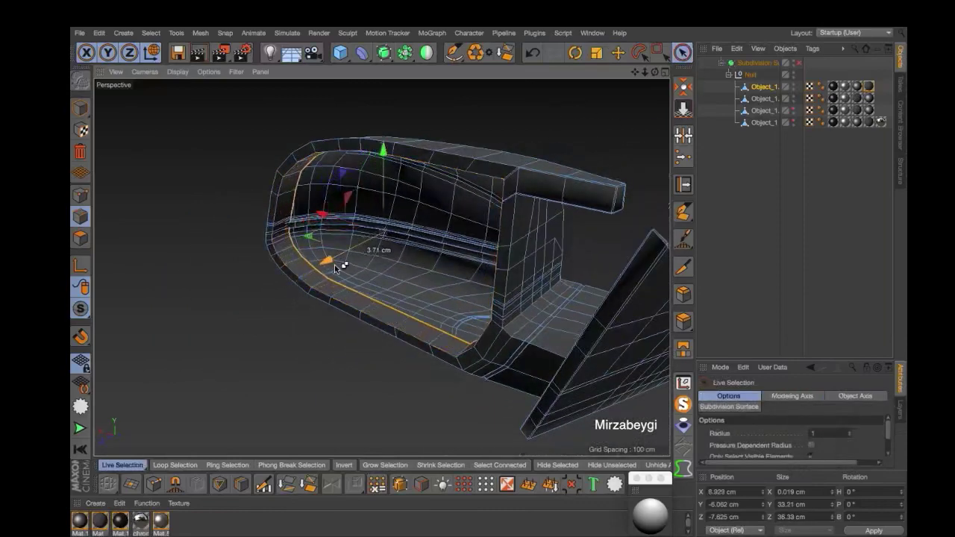
{"action": "scroll", "coordinate": [335, 267], "scroll_direction": "up", "scroll_amount": 3}
{"action": "mouse_move", "coordinate": [335, 267]}
{"action": "left_mouse_down", "text": "alt"}
{"action": "mouse_move", "coordinate": [439, 288]}
{"action": "mouse_move", "coordinate": [300, 271]}
{"action": "mouse_move", "coordinate": [401, 226]}
{"action": "mouse_move", "coordinate": [328, 246]}
{"action": "left_mouse_up", "text": "alt"}
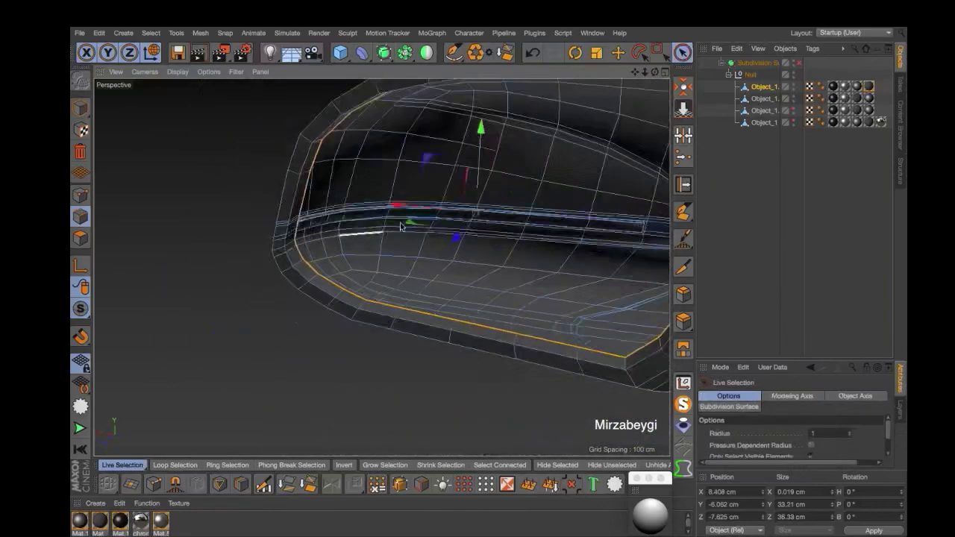
{"action": "scroll", "coordinate": [400, 226], "scroll_direction": "down", "scroll_amount": 3}
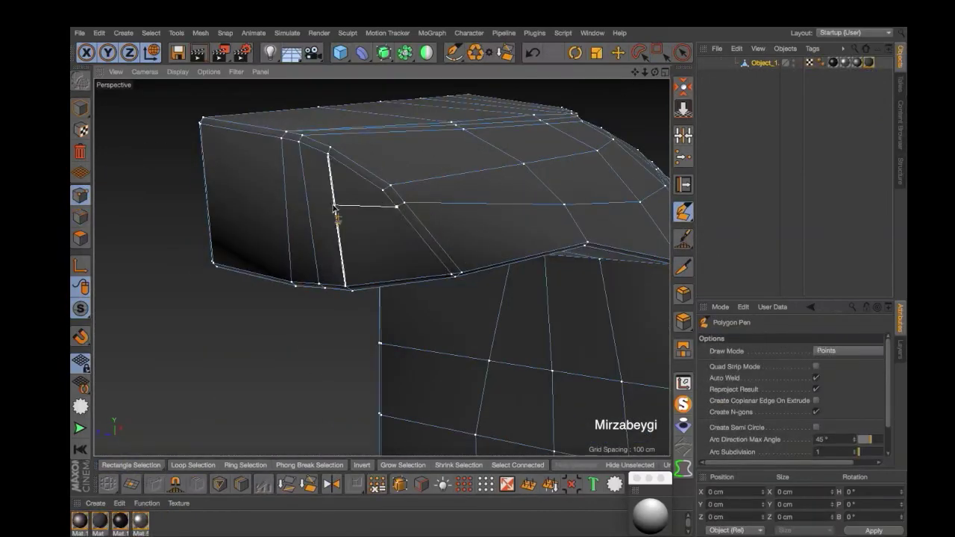
Switch to Live Selection and inspect the box-shaped arm and frame edge
{"action": "mouse_move", "coordinate": [208, 202]}
{"action": "left_mouse_down", "text": "alt"}
{"action": "mouse_move", "coordinate": [296, 214]}
{"action": "mouse_move", "coordinate": [294, 191]}
{"action": "mouse_move", "coordinate": [495, 276]}
{"action": "mouse_move", "coordinate": [288, 243]}
{"action": "left_mouse_up", "text": "alt"}
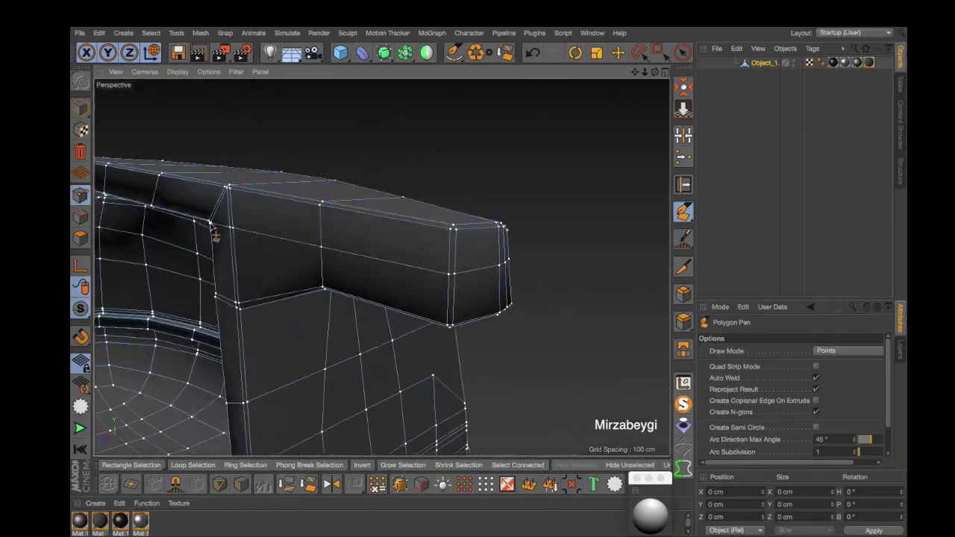
{"action": "mouse_move", "coordinate": [209, 226]}
{"action": "left_mouse_down", "text": "alt"}
{"action": "mouse_move", "coordinate": [580, 241]}
{"action": "mouse_move", "coordinate": [386, 206]}
{"action": "mouse_move", "coordinate": [346, 267]}
{"action": "left_mouse_up", "text": "alt"}
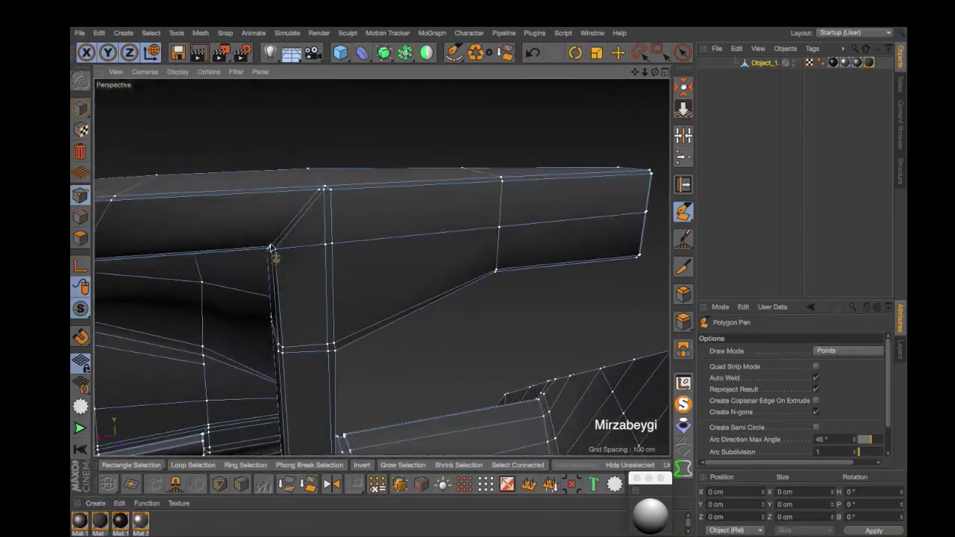
{"action": "left_click", "coordinate": [682, 52]}
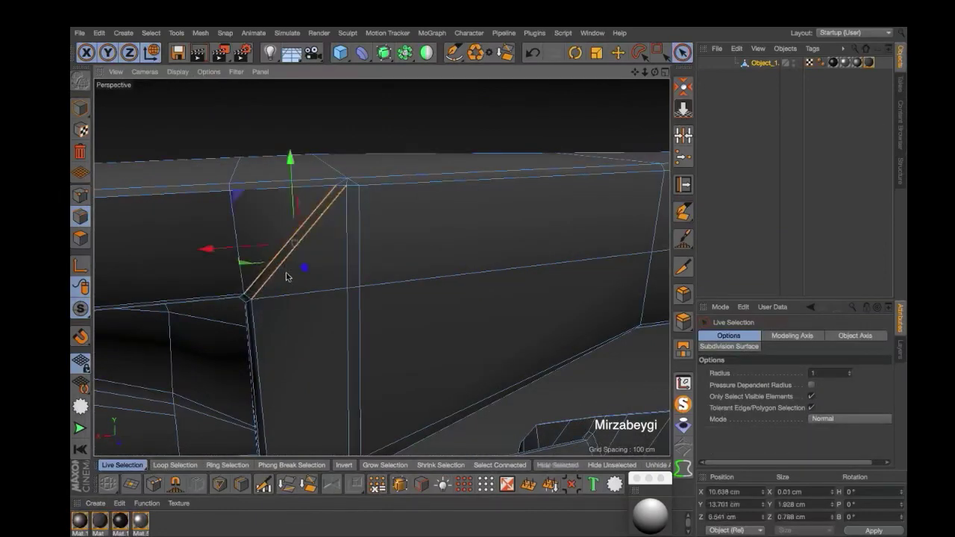
{"action": "left_click_drag", "start_coordinate": [287, 277], "coordinate": [386, 174], "text": "alt"}
{"action": "mouse_move", "coordinate": [458, 101]}
{"action": "left_mouse_down", "text": "alt"}
{"action": "mouse_move", "coordinate": [355, 156]}
{"action": "mouse_move", "coordinate": [390, 320]}
{"action": "mouse_move", "coordinate": [362, 192]}
{"action": "left_mouse_up", "text": "alt"}
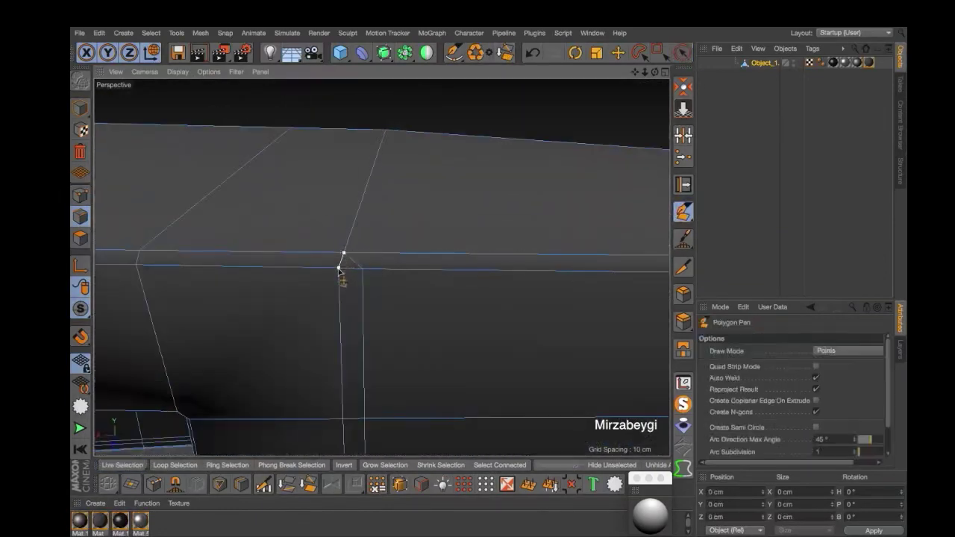
{"action": "mouse_move", "coordinate": [576, 142]}
{"action": "left_mouse_down", "text": "alt"}
{"action": "mouse_move", "coordinate": [480, 184]}
{"action": "mouse_move", "coordinate": [655, 214]}
{"action": "mouse_move", "coordinate": [567, 177]}
{"action": "mouse_move", "coordinate": [674, 258]}
{"action": "left_mouse_up", "text": "alt"}
Cut new edges across the housing's side panel and top near the arm with Line Cut
{"action": "left_click", "coordinate": [682, 266]}
{"action": "left_click_drag", "start_coordinate": [477, 224], "coordinate": [362, 203], "text": "alt"}
{"action": "left_click_drag", "start_coordinate": [382, 373], "coordinate": [380, 188], "text": "alt"}
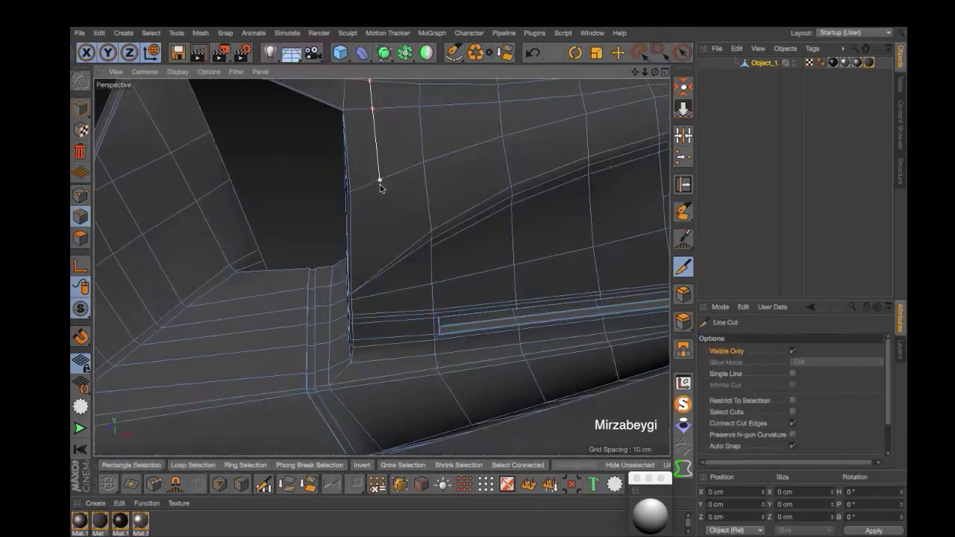
{"action": "mouse_move", "coordinate": [471, 282]}
{"action": "left_mouse_down", "text": "alt"}
{"action": "mouse_move", "coordinate": [495, 140]}
{"action": "mouse_move", "coordinate": [661, 113]}
{"action": "mouse_move", "coordinate": [366, 160]}
{"action": "mouse_move", "coordinate": [382, 209]}
{"action": "left_mouse_up", "text": "alt"}
{"action": "mouse_move", "coordinate": [398, 388]}
{"action": "left_mouse_down", "text": "alt"}
{"action": "mouse_move", "coordinate": [395, 256]}
{"action": "mouse_move", "coordinate": [405, 277]}
{"action": "left_mouse_up", "text": "alt"}
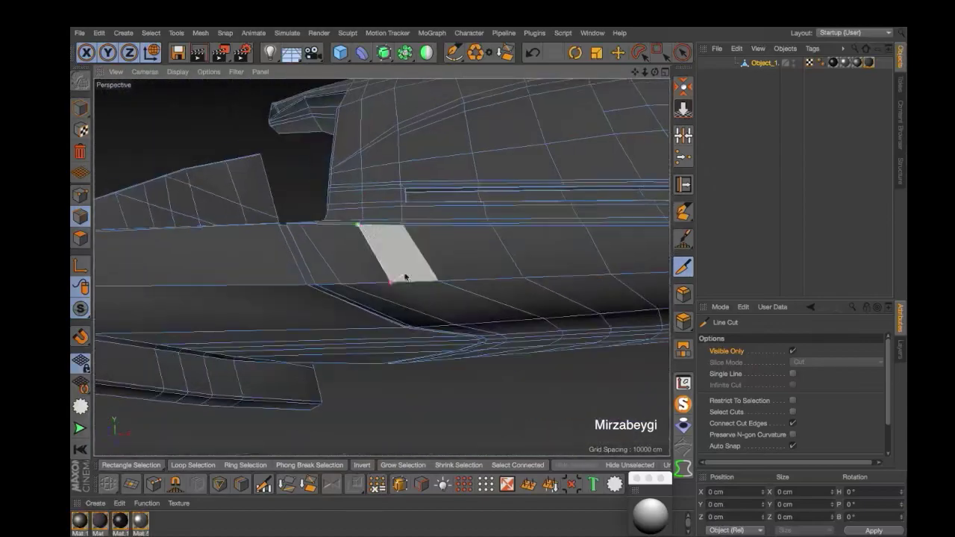
{"action": "mouse_move", "coordinate": [501, 324]}
{"action": "left_mouse_down", "text": "alt"}
{"action": "mouse_move", "coordinate": [332, 251]}
{"action": "mouse_move", "coordinate": [350, 288]}
{"action": "mouse_move", "coordinate": [286, 322]}
{"action": "mouse_move", "coordinate": [273, 277]}
{"action": "mouse_move", "coordinate": [540, 302]}
{"action": "left_mouse_up", "text": "alt"}
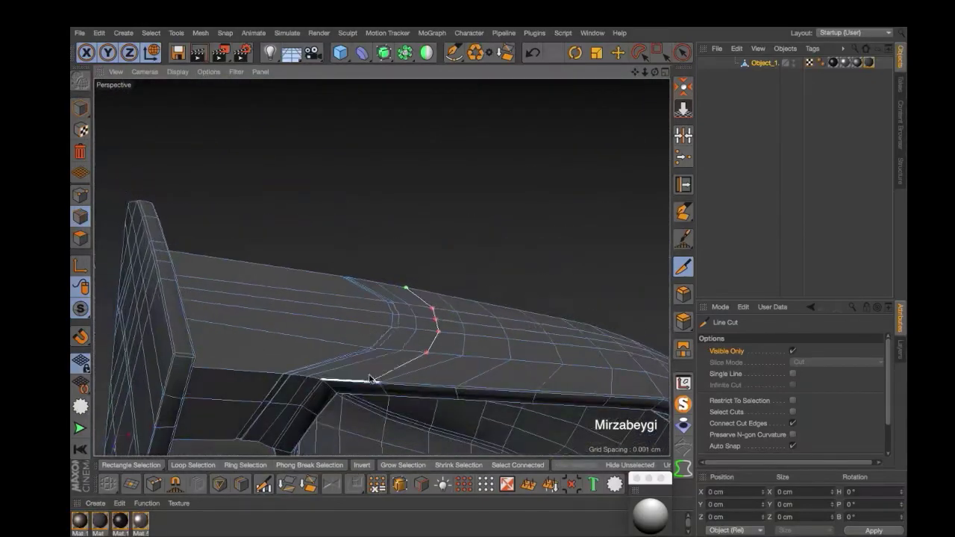
{"action": "mouse_move", "coordinate": [569, 135]}
{"action": "left_mouse_down", "text": "alt"}
{"action": "mouse_move", "coordinate": [452, 181]}
{"action": "mouse_move", "coordinate": [391, 283]}
{"action": "mouse_move", "coordinate": [322, 155]}
{"action": "mouse_move", "coordinate": [412, 160]}
{"action": "left_mouse_up", "text": "alt"}
{"action": "scroll", "coordinate": [323, 155], "scroll_direction": "up", "scroll_amount": 5}
{"action": "key", "text": "9"}
{"action": "scroll", "coordinate": [426, 234], "scroll_direction": "down", "scroll_amount": 5}
{"action": "mouse_move", "coordinate": [427, 234]}
{"action": "left_mouse_down", "text": "alt"}
{"action": "mouse_move", "coordinate": [448, 185]}
{"action": "mouse_move", "coordinate": [369, 374]}
{"action": "left_mouse_up", "text": "alt"}
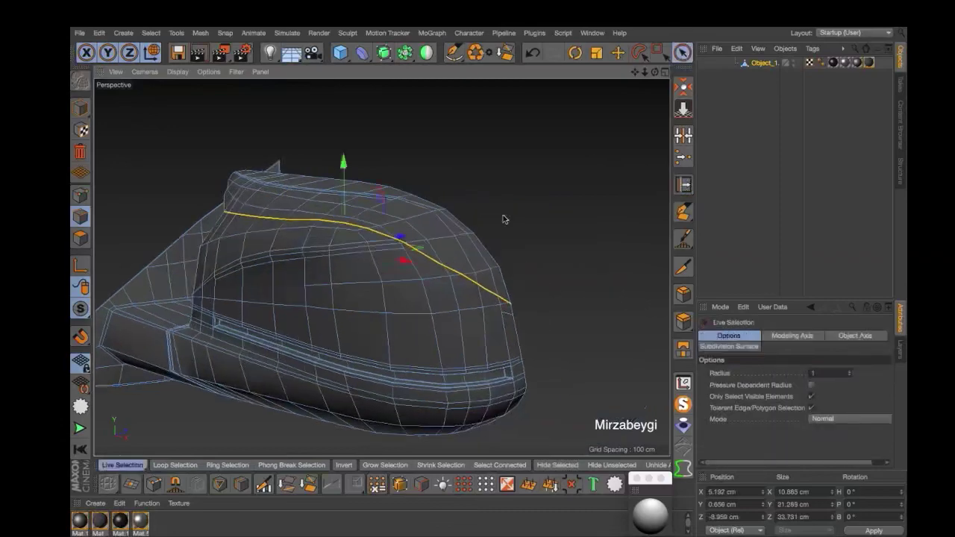
Edge-slide (M~O) the edge loop across the housing top to form a trim band
{"action": "left_click", "coordinate": [503, 219]}
{"action": "scroll", "coordinate": [337, 257], "scroll_direction": "up", "scroll_amount": 3}
{"action": "mouse_move", "coordinate": [315, 257]}
{"action": "left_mouse_down", "text": "alt"}
{"action": "mouse_move", "coordinate": [132, 226]}
{"action": "mouse_move", "coordinate": [509, 265]}
{"action": "left_mouse_up", "text": "alt"}
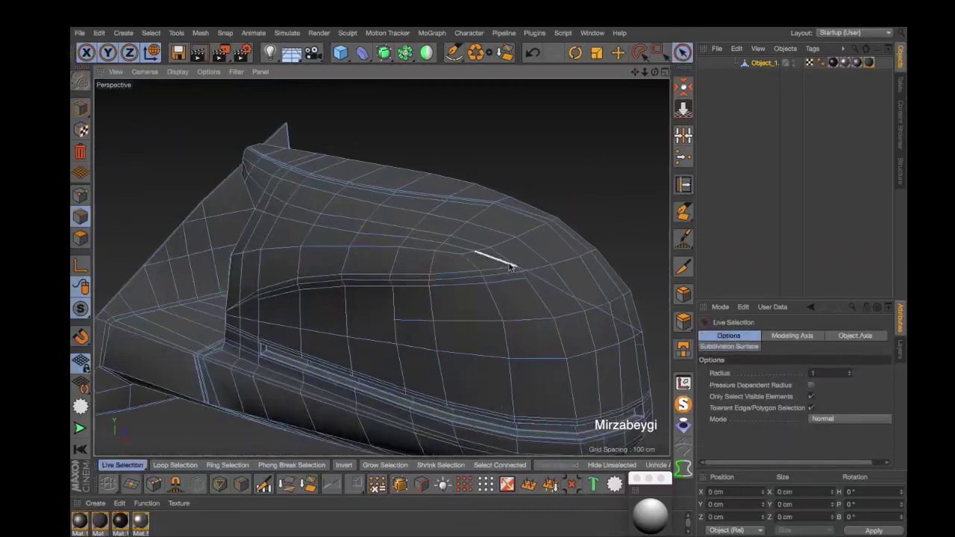
{"action": "key", "text": "m"}
{"action": "key", "text": "o"}
{"action": "left_click_drag", "start_coordinate": [507, 89], "coordinate": [507, 265], "text": "alt"}
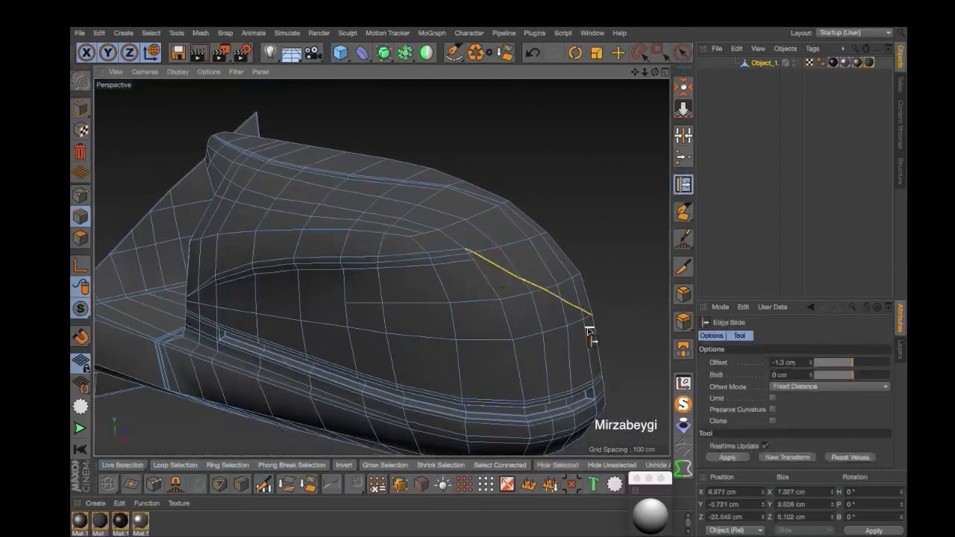
{"action": "mouse_move", "coordinate": [565, 222]}
{"action": "left_mouse_down", "text": "alt"}
{"action": "mouse_move", "coordinate": [305, 153]}
{"action": "mouse_move", "coordinate": [522, 231]}
{"action": "mouse_move", "coordinate": [448, 264]}
{"action": "mouse_move", "coordinate": [455, 222]}
{"action": "mouse_move", "coordinate": [388, 279]}
{"action": "mouse_move", "coordinate": [702, 282]}
{"action": "left_mouse_up", "text": "alt"}
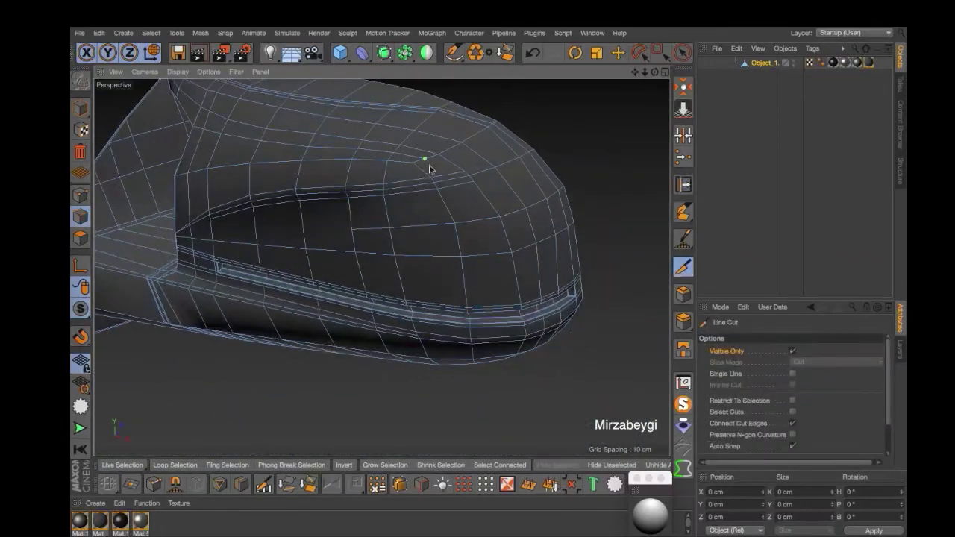
Turn smoothing on and inspect the mirror's back, inside and smoothed shape
{"action": "mouse_move", "coordinate": [478, 228]}
{"action": "left_mouse_down", "text": "alt"}
{"action": "mouse_move", "coordinate": [508, 357]}
{"action": "mouse_move", "coordinate": [537, 117]}
{"action": "mouse_move", "coordinate": [490, 215]}
{"action": "left_mouse_up", "text": "alt"}
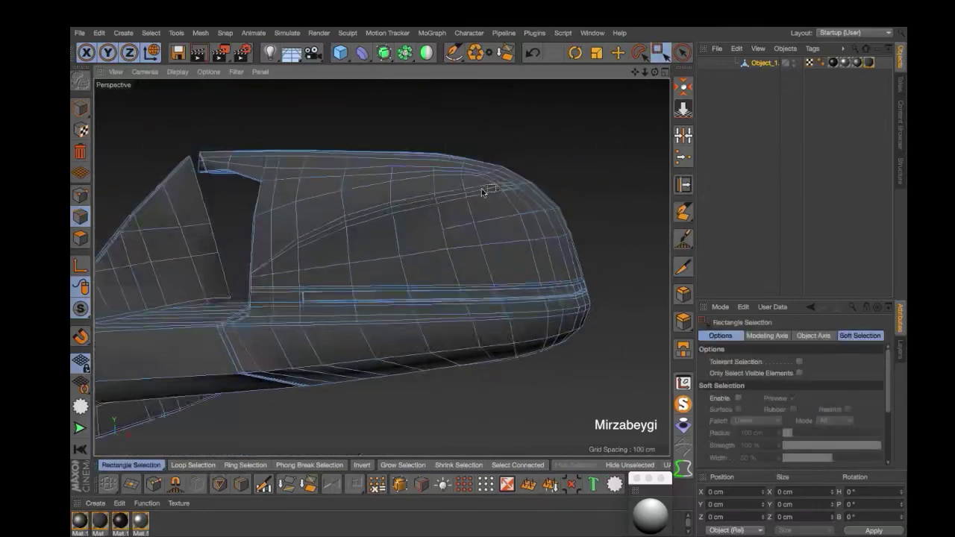
{"action": "mouse_move", "coordinate": [603, 117]}
{"action": "left_mouse_down", "text": "alt"}
{"action": "mouse_move", "coordinate": [601, 139]}
{"action": "mouse_move", "coordinate": [590, 81]}
{"action": "mouse_move", "coordinate": [439, 124]}
{"action": "mouse_move", "coordinate": [277, 228]}
{"action": "mouse_move", "coordinate": [231, 135]}
{"action": "mouse_move", "coordinate": [447, 127]}
{"action": "left_mouse_up", "text": "alt"}
{"action": "key", "text": "0"}
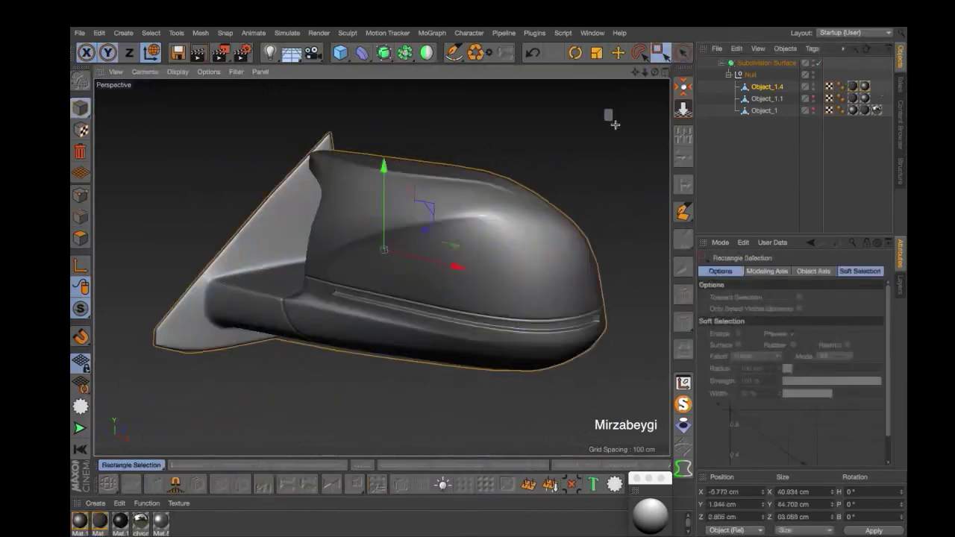
{"action": "mouse_move", "coordinate": [612, 117]}
{"action": "left_mouse_down", "text": "alt"}
{"action": "mouse_move", "coordinate": [587, 173]}
{"action": "mouse_move", "coordinate": [639, 96]}
{"action": "mouse_move", "coordinate": [493, 141]}
{"action": "mouse_move", "coordinate": [341, 121]}
{"action": "mouse_move", "coordinate": [390, 171]}
{"action": "mouse_move", "coordinate": [369, 295]}
{"action": "mouse_move", "coordinate": [369, 140]}
{"action": "mouse_move", "coordinate": [550, 89]}
{"action": "mouse_move", "coordinate": [622, 107]}
{"action": "mouse_move", "coordinate": [565, 142]}
{"action": "mouse_move", "coordinate": [573, 154]}
{"action": "left_mouse_up", "text": "alt"}
{"action": "scroll", "coordinate": [572, 153], "scroll_direction": "up", "scroll_amount": 5}
{"action": "mouse_move", "coordinate": [515, 201]}
{"action": "left_mouse_down", "text": "alt"}
{"action": "mouse_move", "coordinate": [453, 248]}
{"action": "mouse_move", "coordinate": [351, 249]}
{"action": "mouse_move", "coordinate": [457, 256]}
{"action": "mouse_move", "coordinate": [366, 292]}
{"action": "mouse_move", "coordinate": [300, 292]}
{"action": "mouse_move", "coordinate": [395, 277]}
{"action": "mouse_move", "coordinate": [410, 235]}
{"action": "mouse_move", "coordinate": [387, 204]}
{"action": "mouse_move", "coordinate": [430, 265]}
{"action": "mouse_move", "coordinate": [405, 326]}
{"action": "mouse_move", "coordinate": [330, 272]}
{"action": "mouse_move", "coordinate": [305, 298]}
{"action": "mouse_move", "coordinate": [490, 271]}
{"action": "mouse_move", "coordinate": [356, 278]}
{"action": "mouse_move", "coordinate": [492, 312]}
{"action": "mouse_move", "coordinate": [625, 240]}
{"action": "mouse_move", "coordinate": [286, 317]}
{"action": "left_mouse_up", "text": "alt"}
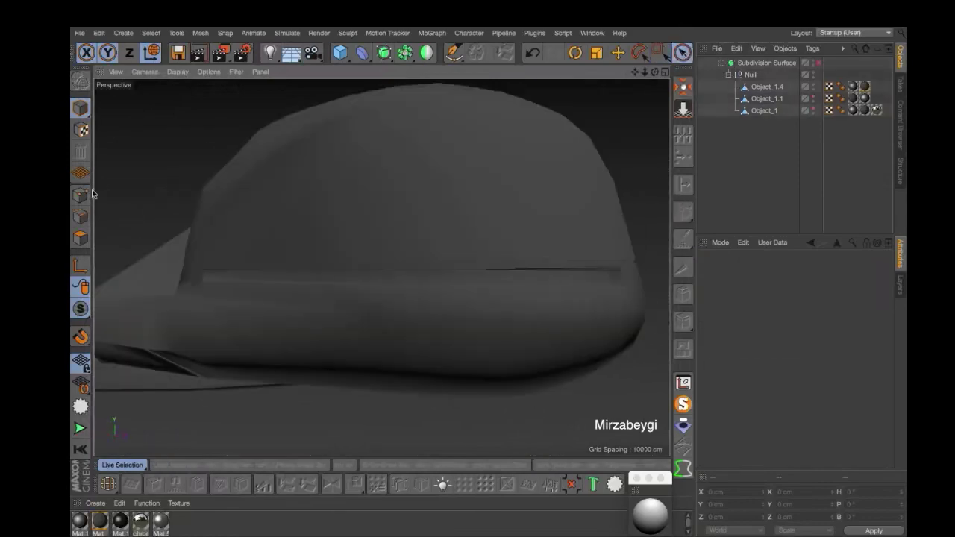
Disable smoothing on Object_1.4 and loop-select the trim band ring around the housing
{"action": "left_click", "coordinate": [80, 216]}
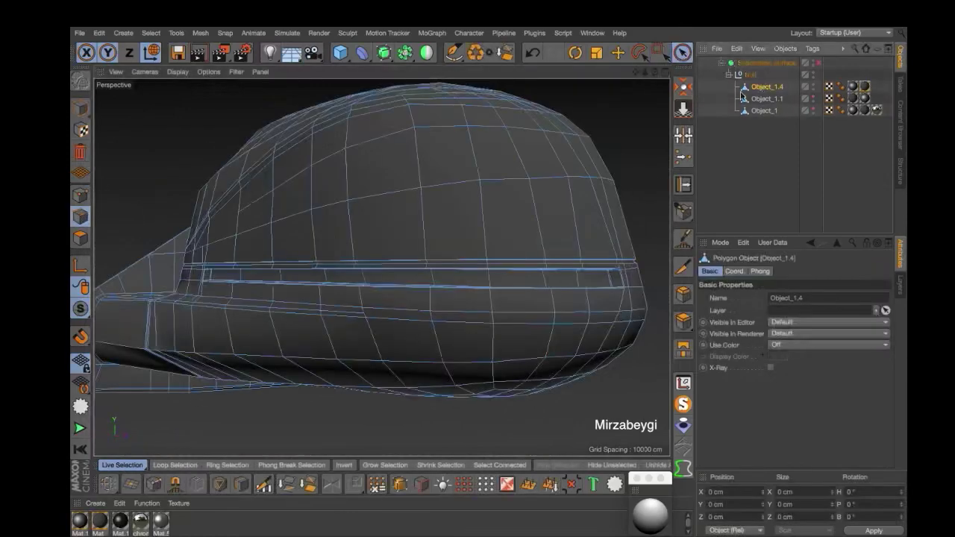
{"action": "mouse_move", "coordinate": [618, 139]}
{"action": "left_mouse_down", "text": "alt"}
{"action": "mouse_move", "coordinate": [600, 293]}
{"action": "mouse_move", "coordinate": [590, 243]}
{"action": "left_mouse_up", "text": "alt"}
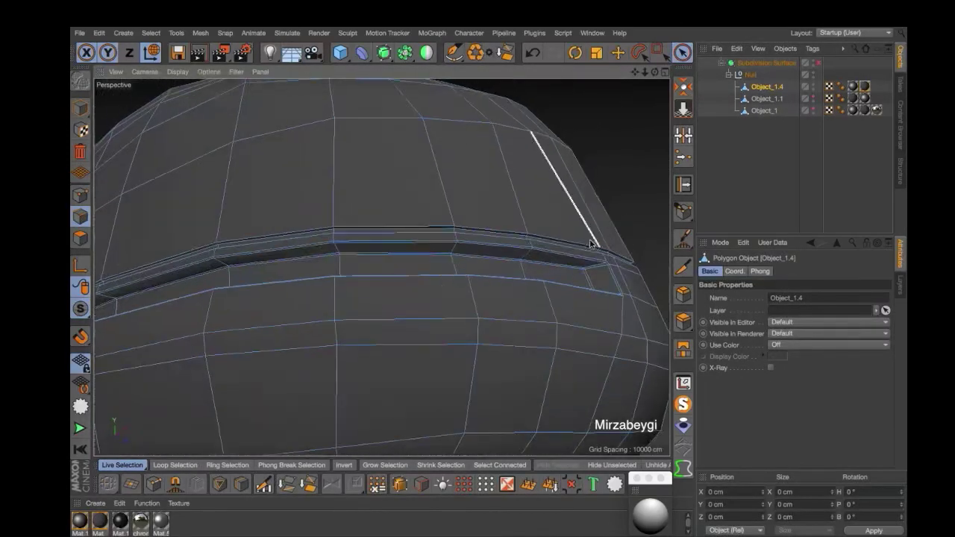
{"action": "left_click", "coordinate": [183, 462]}
{"action": "scroll", "coordinate": [224, 266], "scroll_direction": "up", "scroll_amount": 3}
{"action": "left_click", "coordinate": [224, 266]}
{"action": "left_click_drag", "start_coordinate": [331, 401], "coordinate": [388, 351], "text": "alt"}
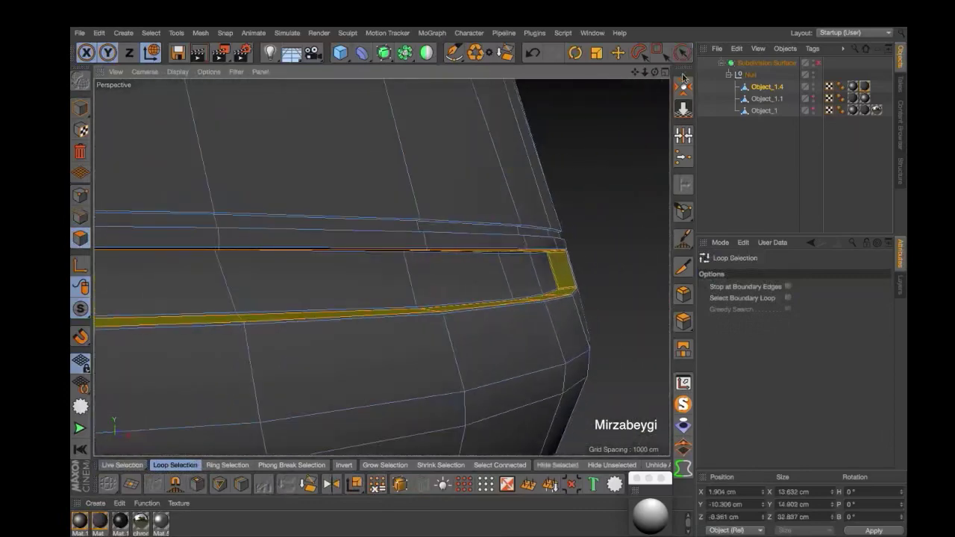
{"action": "mouse_move", "coordinate": [683, 77]}
{"action": "left_mouse_down", "text": "alt"}
{"action": "mouse_move", "coordinate": [545, 277]}
{"action": "mouse_move", "coordinate": [576, 263]}
{"action": "mouse_move", "coordinate": [554, 266]}
{"action": "left_mouse_up", "text": "alt"}
{"action": "key", "text": "9"}
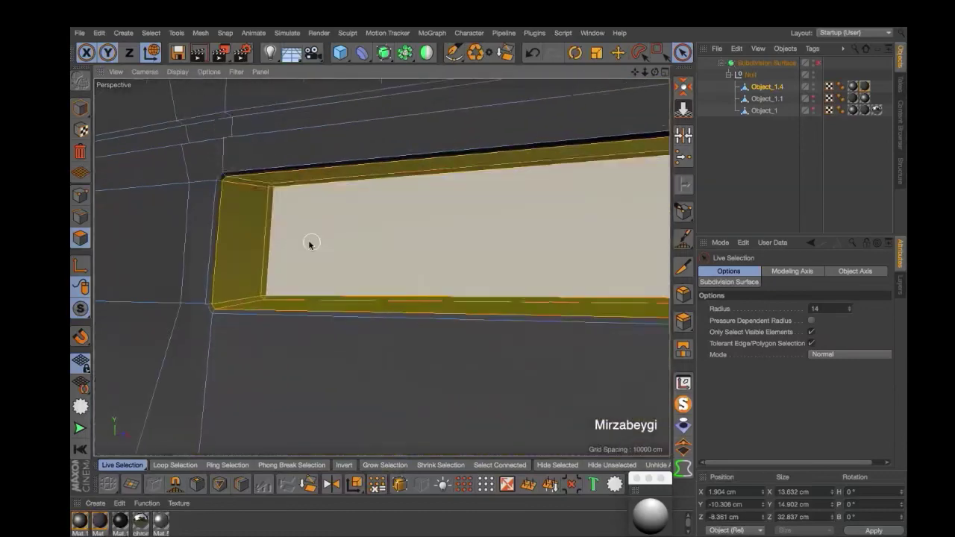
{"action": "right_click", "coordinate": [310, 252]}
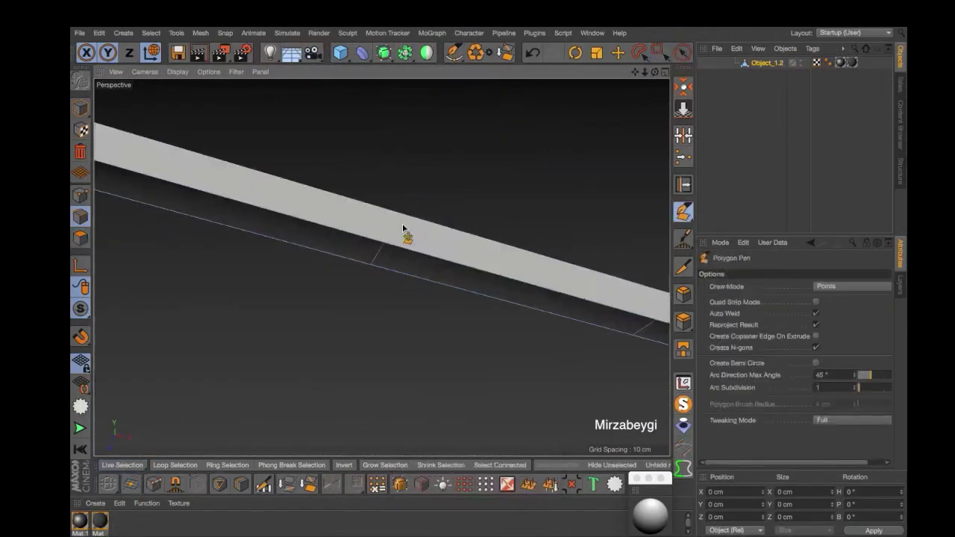
Select the polygons near the trim strip's bend at its near end
{"action": "scroll", "coordinate": [418, 287], "scroll_direction": "up", "scroll_amount": 2}
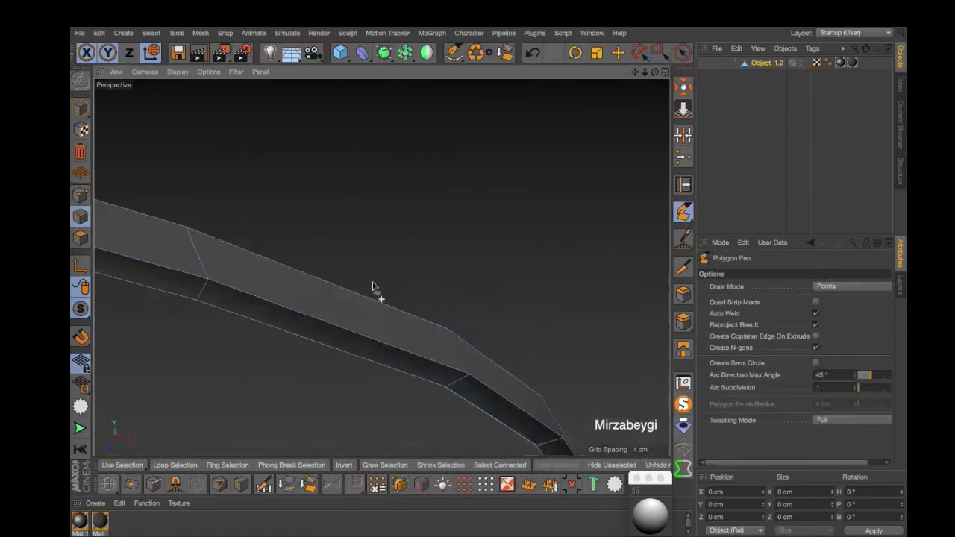
{"action": "mouse_move", "coordinate": [446, 334]}
{"action": "left_mouse_down", "text": "alt"}
{"action": "mouse_move", "coordinate": [346, 358]}
{"action": "mouse_move", "coordinate": [455, 316]}
{"action": "left_mouse_up", "text": "alt"}
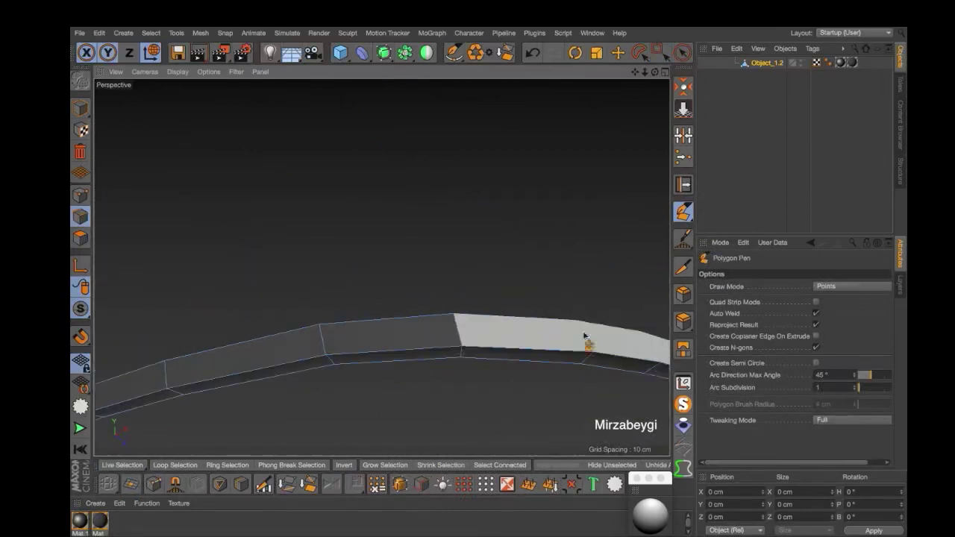
{"action": "mouse_move", "coordinate": [596, 353]}
{"action": "left_mouse_down", "text": "alt"}
{"action": "mouse_move", "coordinate": [607, 372]}
{"action": "mouse_move", "coordinate": [446, 369]}
{"action": "mouse_move", "coordinate": [362, 320]}
{"action": "mouse_move", "coordinate": [577, 254]}
{"action": "left_mouse_up", "text": "alt"}
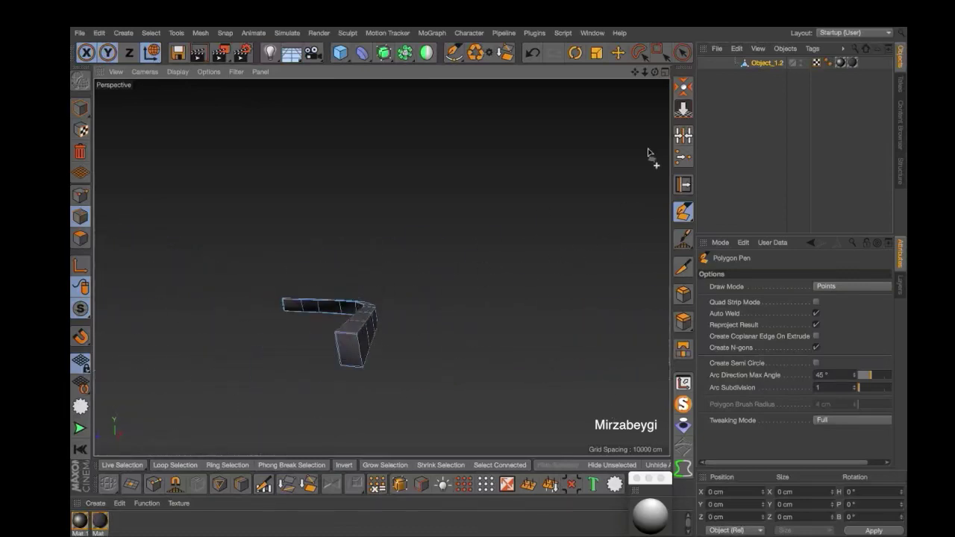
{"action": "scroll", "coordinate": [293, 361], "scroll_direction": "up", "scroll_amount": 5}
{"action": "left_click_drag", "start_coordinate": [260, 384], "coordinate": [343, 309], "text": "alt"}
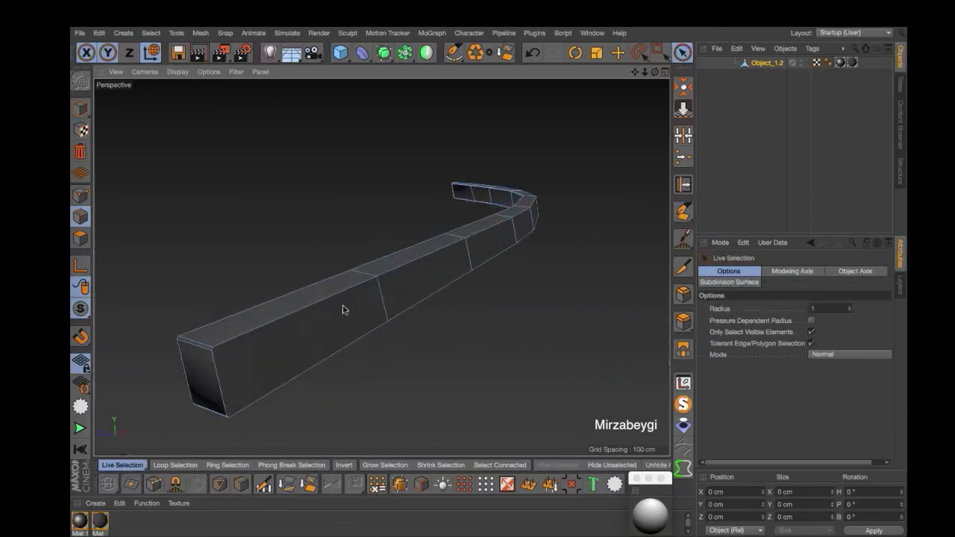
{"action": "key", "text": "ctrl+a"}
{"action": "left_click", "coordinate": [479, 251]}
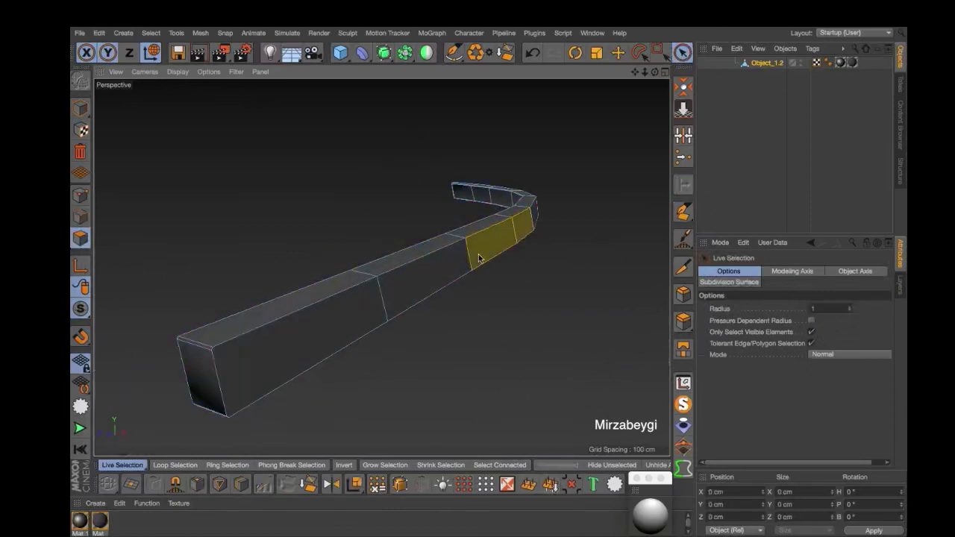
{"action": "mouse_move", "coordinate": [480, 252]}
{"action": "left_mouse_down", "text": "alt"}
{"action": "mouse_move", "coordinate": [368, 331]}
{"action": "mouse_move", "coordinate": [505, 306]}
{"action": "mouse_move", "coordinate": [267, 251]}
{"action": "mouse_move", "coordinate": [373, 215]}
{"action": "mouse_move", "coordinate": [343, 341]}
{"action": "mouse_move", "coordinate": [371, 362]}
{"action": "left_mouse_up", "text": "alt"}
{"action": "scroll", "coordinate": [344, 341], "scroll_direction": "up", "scroll_amount": 3}
{"action": "scroll", "coordinate": [344, 341], "scroll_direction": "down", "scroll_amount": 3}
{"action": "scroll", "coordinate": [412, 276], "scroll_direction": "down", "scroll_amount": 2}
{"action": "scroll", "coordinate": [474, 311], "scroll_direction": "up", "scroll_amount": 2}
Extrude the selected end faces about 0.28 cm
{"action": "key", "text": "d"}
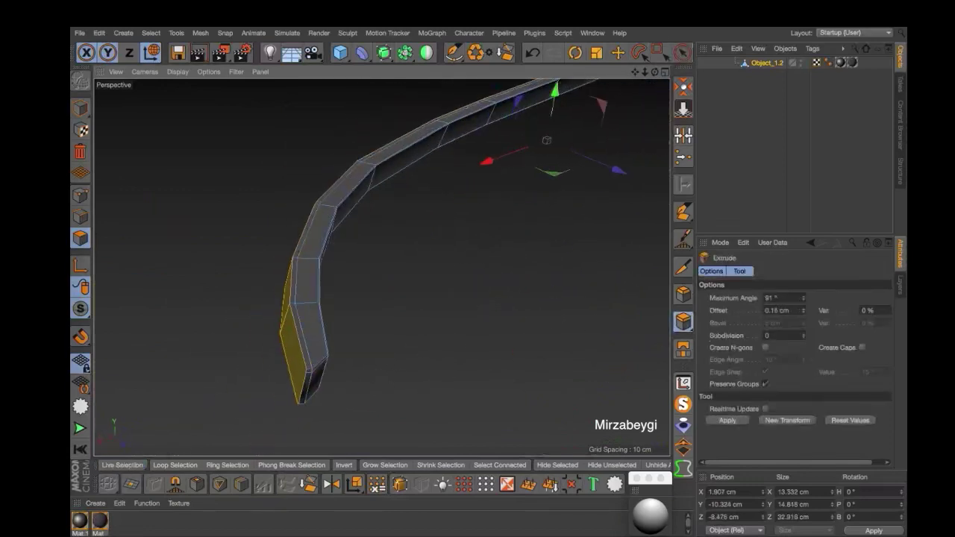
{"action": "mouse_move", "coordinate": [477, 298]}
{"action": "left_mouse_down", "text": "alt"}
{"action": "mouse_move", "coordinate": [522, 284]}
{"action": "mouse_move", "coordinate": [623, 222]}
{"action": "left_mouse_up", "text": "alt"}
{"action": "scroll", "coordinate": [401, 347], "scroll_direction": "up", "scroll_amount": 3}
{"action": "scroll", "coordinate": [375, 362], "scroll_direction": "up", "scroll_amount": 3}
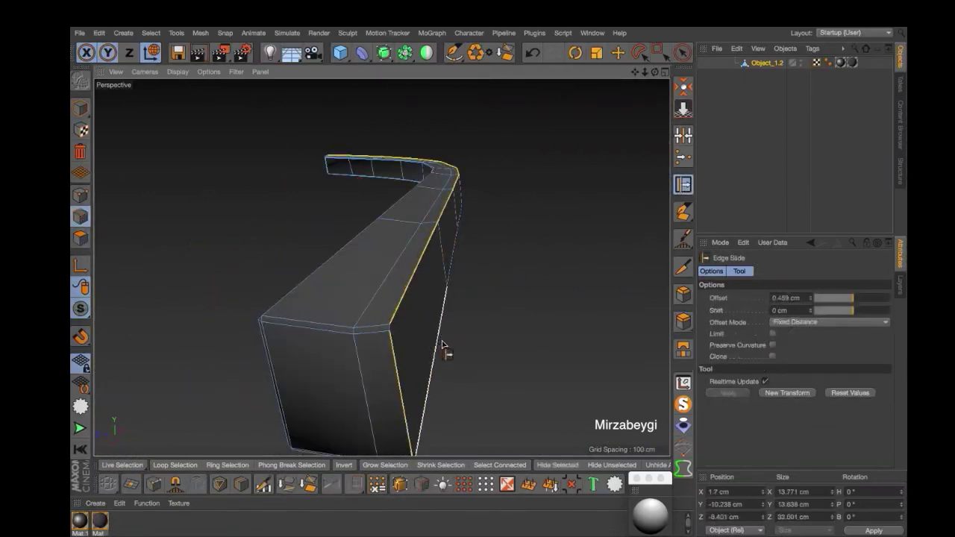
{"action": "scroll", "coordinate": [443, 347], "scroll_direction": "up", "scroll_amount": 2}
Switch to Polygons mode and target the strip's end face for splitting
{"action": "key", "text": "space"}
{"action": "mouse_move", "coordinate": [365, 302]}
{"action": "left_mouse_down", "text": "alt"}
{"action": "mouse_move", "coordinate": [390, 235]}
{"action": "mouse_move", "coordinate": [361, 260]}
{"action": "left_mouse_up", "text": "alt"}
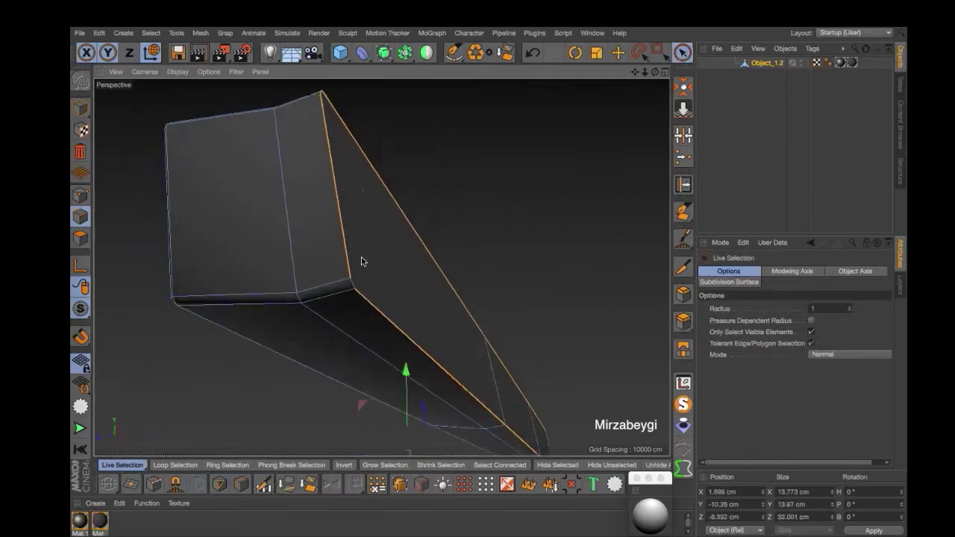
{"action": "scroll", "coordinate": [361, 261], "scroll_direction": "up", "scroll_amount": 2}
{"action": "key", "text": "Return"}
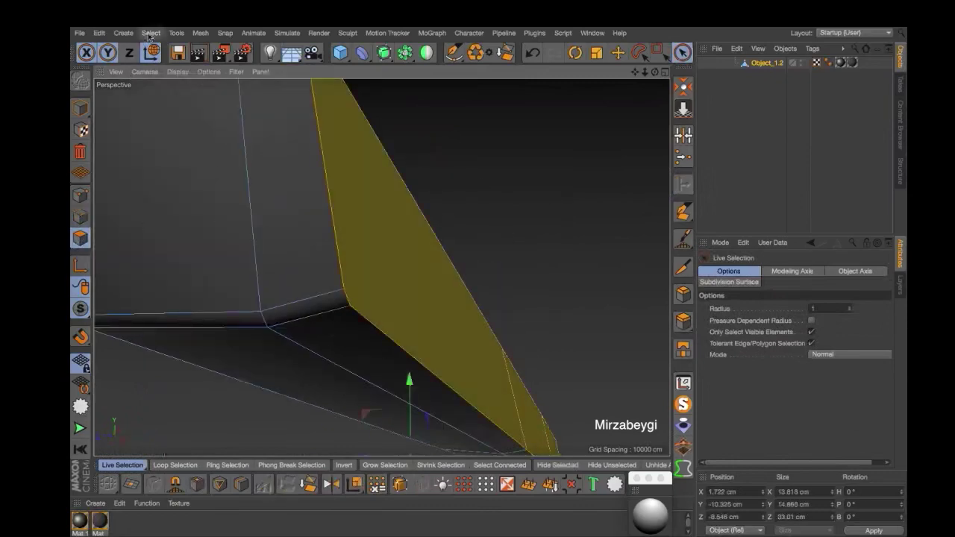
{"action": "left_click_drag", "start_coordinate": [163, 249], "coordinate": [359, 243], "text": "alt"}
{"action": "right_click", "coordinate": [360, 242]}
Split the end face off into Object_1.3 and select an edge on it
{"action": "left_click", "coordinate": [387, 463]}
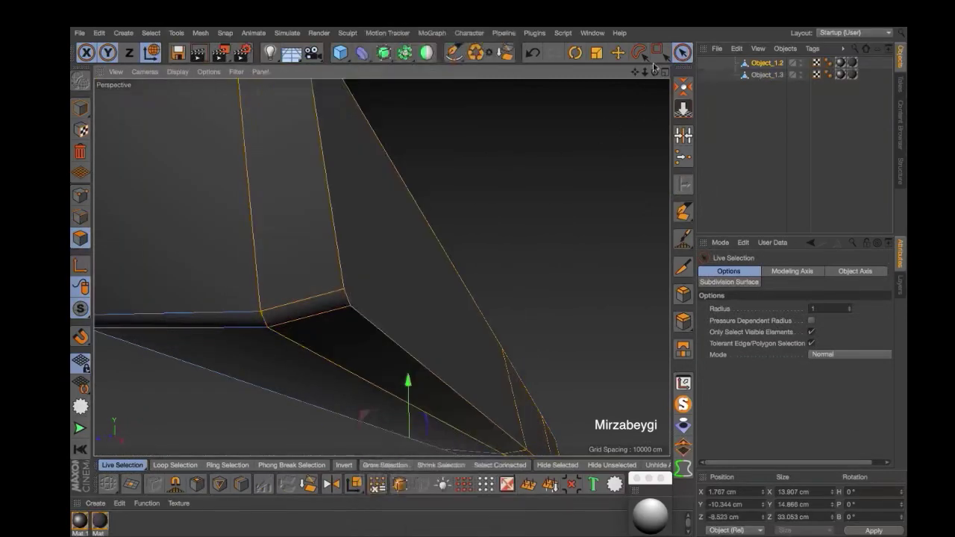
{"action": "key", "text": "0"}
{"action": "left_click", "coordinate": [766, 75]}
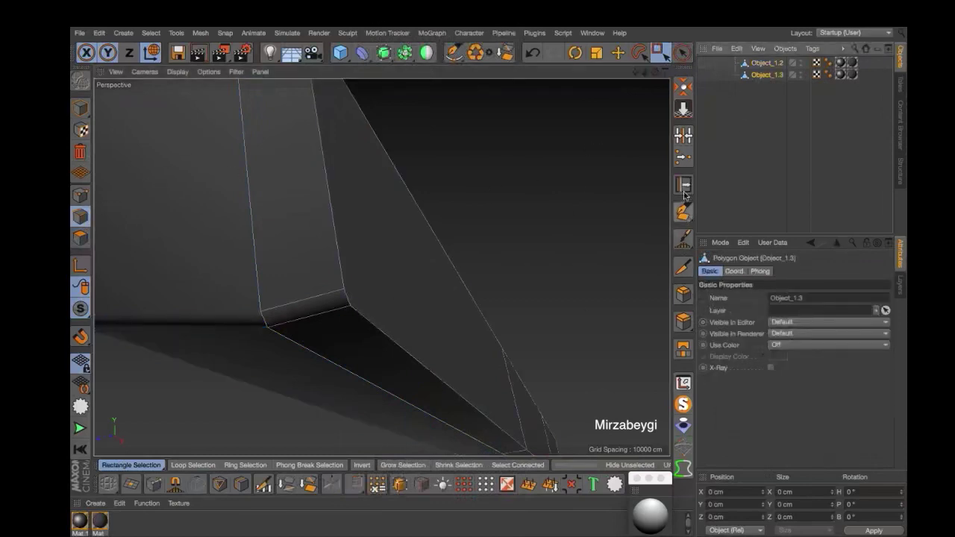
{"action": "left_click_drag", "start_coordinate": [582, 224], "coordinate": [514, 219], "text": "alt"}
Edge-slide the frame's top edge about 0.459 cm toward its corner
{"action": "key", "text": "9"}
{"action": "left_click_drag", "start_coordinate": [458, 262], "coordinate": [420, 260], "text": "alt"}
{"action": "left_click", "coordinate": [377, 217]}
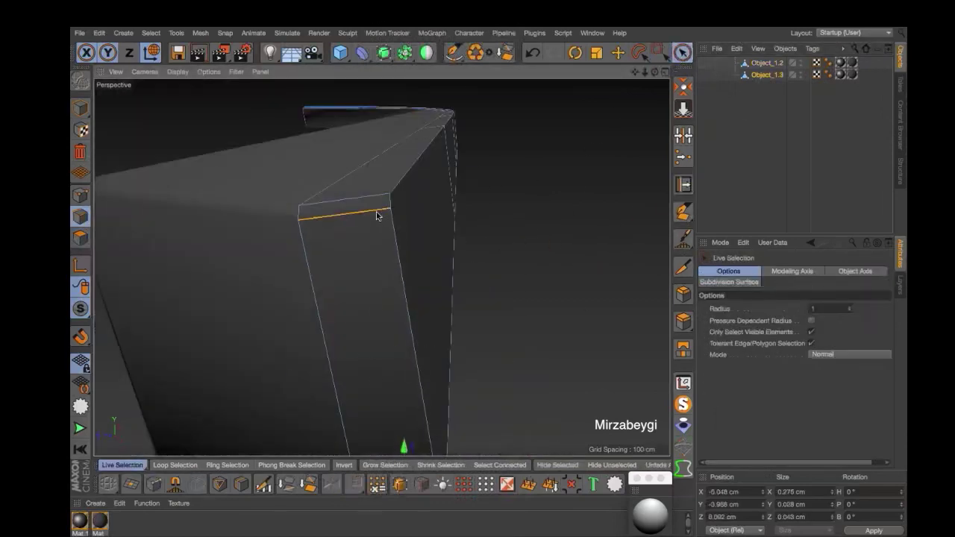
{"action": "key", "text": "m"}
{"action": "key", "text": "o"}
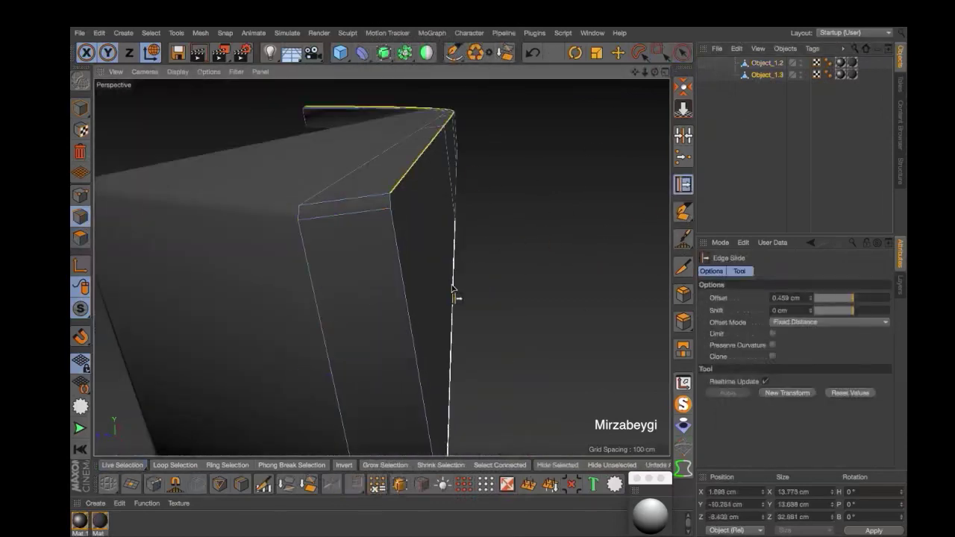
{"action": "key", "text": "9"}
{"action": "mouse_move", "coordinate": [452, 290]}
{"action": "left_mouse_down", "text": "alt"}
{"action": "mouse_move", "coordinate": [406, 173]}
{"action": "mouse_move", "coordinate": [366, 284]}
{"action": "mouse_move", "coordinate": [330, 186]}
{"action": "mouse_move", "coordinate": [551, 256]}
{"action": "mouse_move", "coordinate": [441, 316]}
{"action": "mouse_move", "coordinate": [428, 335]}
{"action": "mouse_move", "coordinate": [383, 267]}
{"action": "mouse_move", "coordinate": [270, 313]}
{"action": "mouse_move", "coordinate": [347, 315]}
{"action": "mouse_move", "coordinate": [256, 341]}
{"action": "mouse_move", "coordinate": [194, 234]}
{"action": "left_mouse_up", "text": "alt"}
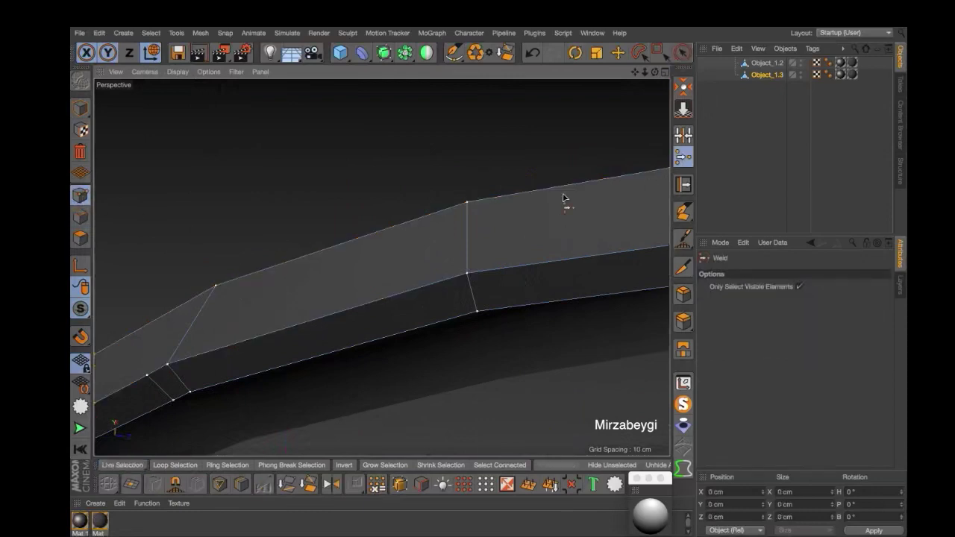
Bevel the frame's outer corner edges
{"action": "left_click_drag", "start_coordinate": [174, 403], "coordinate": [93, 214], "text": "alt"}
{"action": "mouse_move", "coordinate": [642, 111]}
{"action": "left_mouse_down", "text": "alt"}
{"action": "mouse_move", "coordinate": [252, 328]}
{"action": "mouse_move", "coordinate": [447, 269]}
{"action": "mouse_move", "coordinate": [437, 313]}
{"action": "mouse_move", "coordinate": [458, 295]}
{"action": "left_mouse_up", "text": "alt"}
{"action": "scroll", "coordinate": [457, 295], "scroll_direction": "up", "scroll_amount": 3}
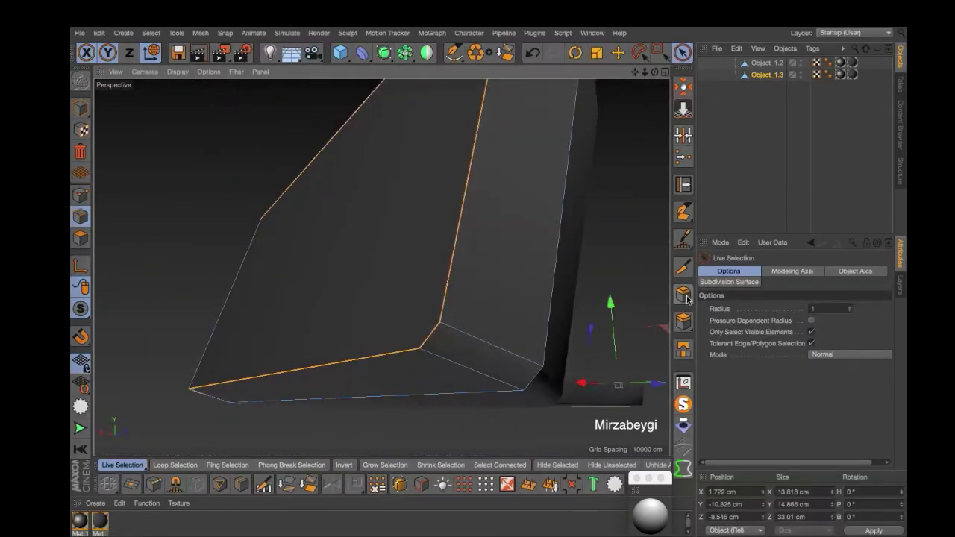
{"action": "left_click", "coordinate": [683, 293]}
{"action": "scroll", "coordinate": [356, 363], "scroll_direction": "down", "scroll_amount": 1}
{"action": "key", "text": "0"}
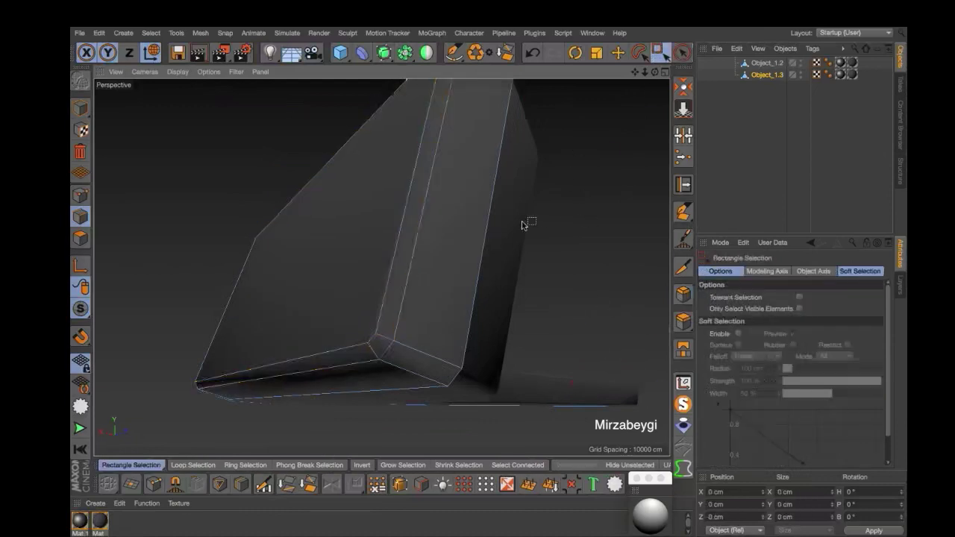
{"action": "mouse_move", "coordinate": [522, 224]}
{"action": "left_mouse_down", "text": "alt"}
{"action": "mouse_move", "coordinate": [479, 176]}
{"action": "mouse_move", "coordinate": [123, 217]}
{"action": "left_mouse_up", "text": "alt"}
Try a loop cut halfway along the strip, undo it, and orbit so the strip lies horizontal
{"action": "left_click", "coordinate": [240, 484]}
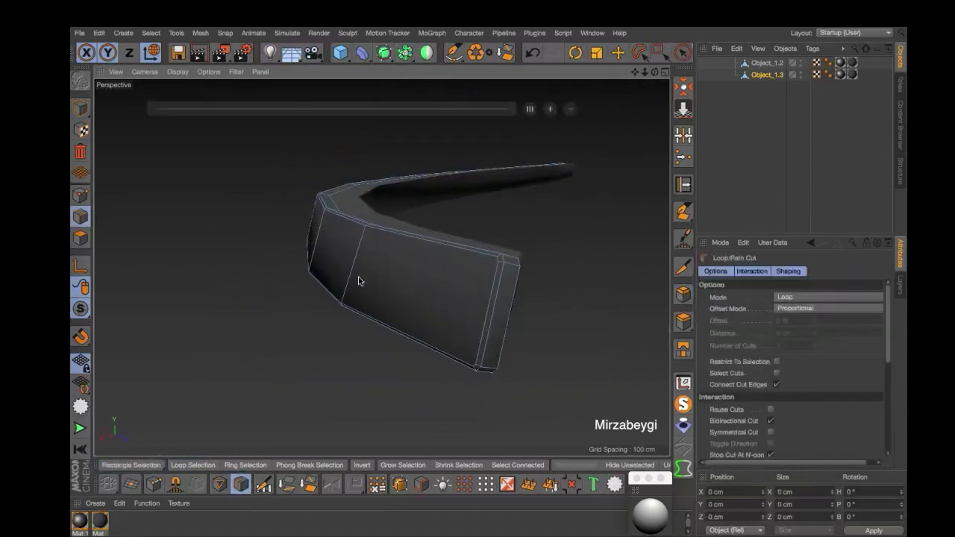
{"action": "left_click", "coordinate": [355, 270]}
{"action": "mouse_move", "coordinate": [355, 270]}
{"action": "left_mouse_down", "text": "alt"}
{"action": "mouse_move", "coordinate": [460, 293]}
{"action": "mouse_move", "coordinate": [503, 214]}
{"action": "left_mouse_up", "text": "alt"}
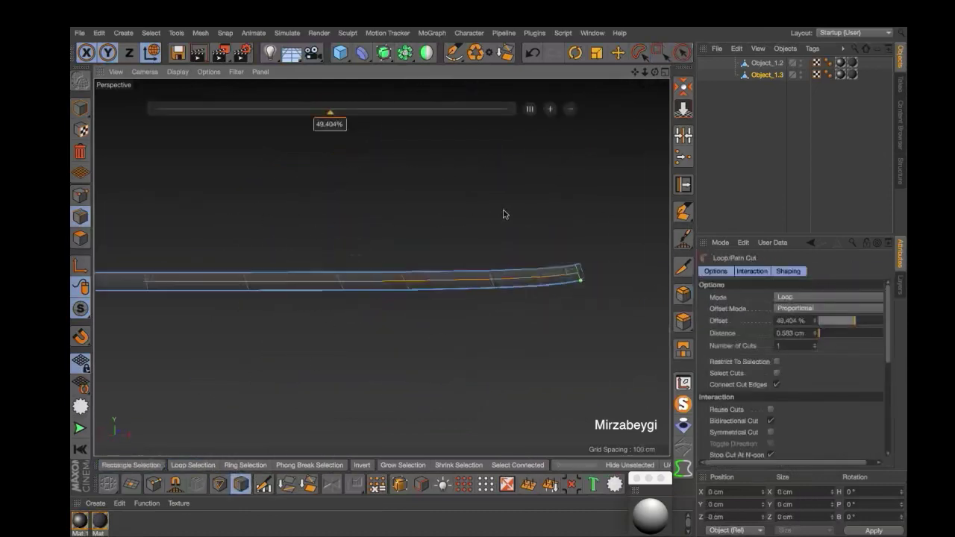
{"action": "key", "text": "ctrl+z"}
{"action": "scroll", "coordinate": [411, 249], "scroll_direction": "up", "scroll_amount": 5}
{"action": "left_click_drag", "start_coordinate": [411, 249], "coordinate": [217, 416], "text": "alt"}
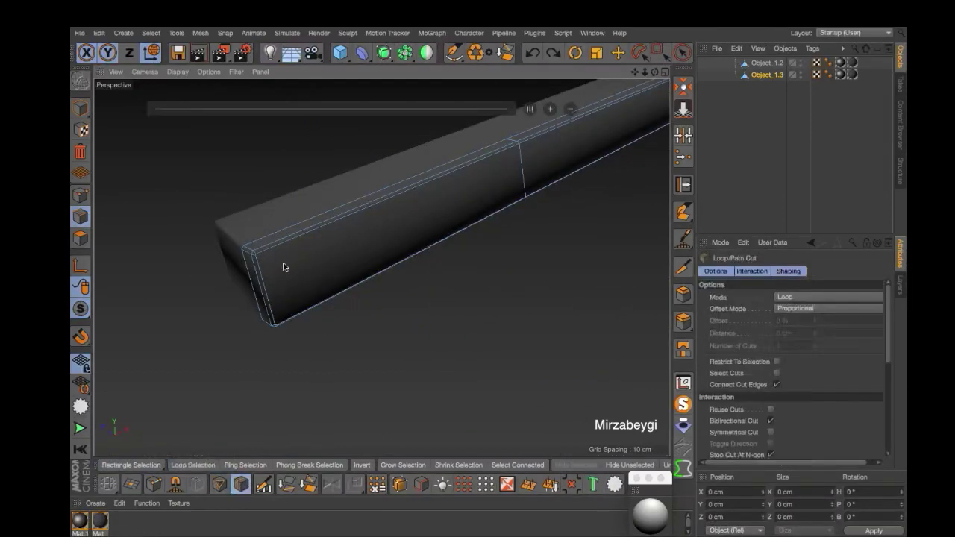
{"action": "left_click_drag", "start_coordinate": [447, 347], "coordinate": [393, 305], "text": "alt"}
Draw a line cut across the strip's end, then commit five lengthwise loop cuts
{"action": "key", "text": "k"}
{"action": "key", "text": "k"}
{"action": "mouse_move", "coordinate": [268, 192]}
{"action": "left_mouse_down"}
{"action": "mouse_move", "coordinate": [286, 361]}
{"action": "mouse_move", "coordinate": [195, 320]}
{"action": "left_mouse_up"}
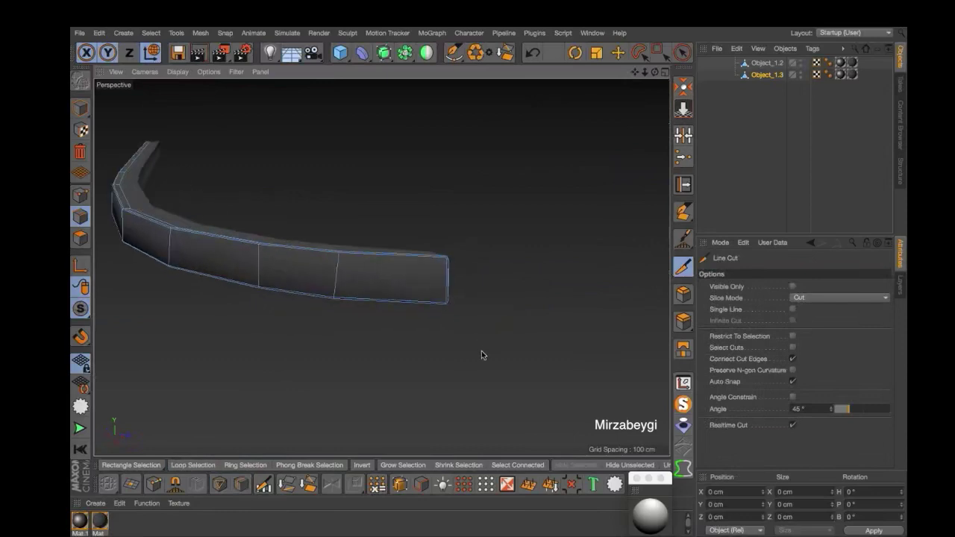
{"action": "key", "text": "k"}
{"action": "key", "text": "l"}
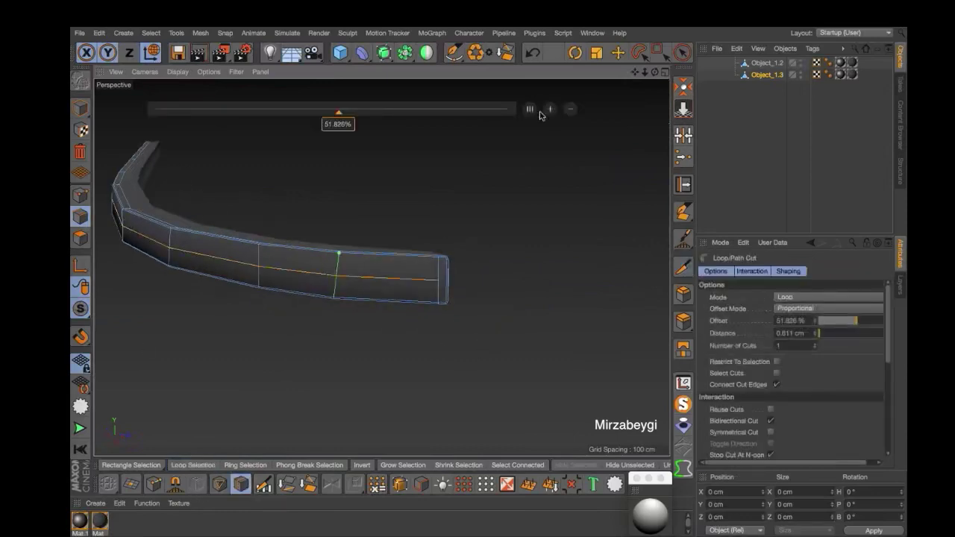
{"action": "scroll", "coordinate": [458, 262], "scroll_direction": "up", "scroll_amount": 3}
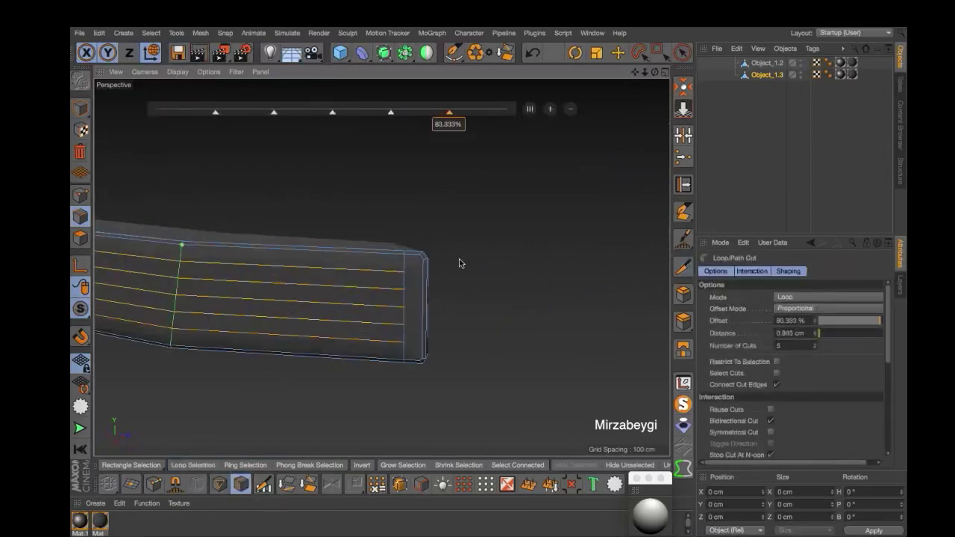
{"action": "scroll", "coordinate": [526, 228], "scroll_direction": "up", "scroll_amount": 3}
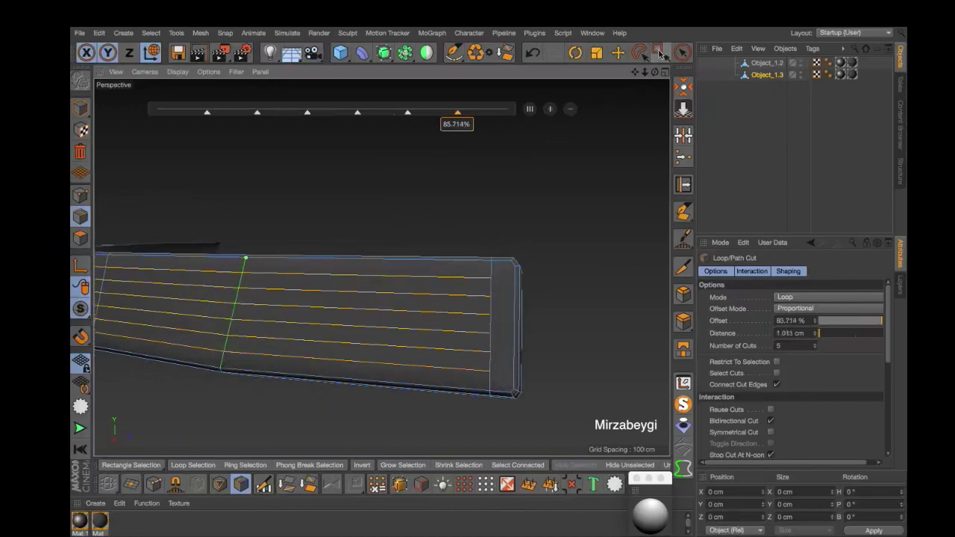
{"action": "key", "text": "0"}
{"action": "left_click", "coordinate": [80, 237]}
Loop-select two alternating bands on the strip's front and extrude them outward into ribs
{"action": "key", "text": "u"}
{"action": "key", "text": "l"}
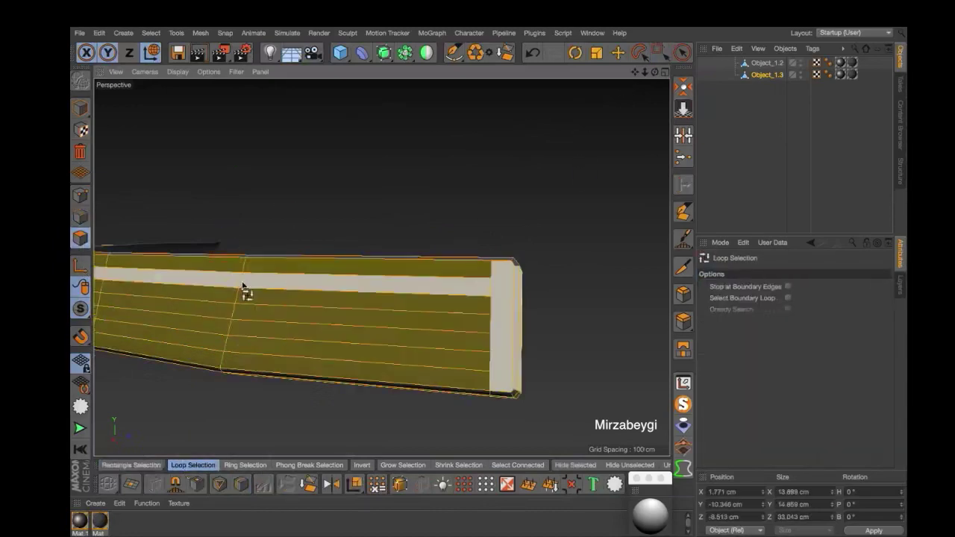
{"action": "left_click", "coordinate": [242, 286]}
{"action": "left_click", "coordinate": [234, 320], "text": "shift"}
{"action": "key", "text": "9"}
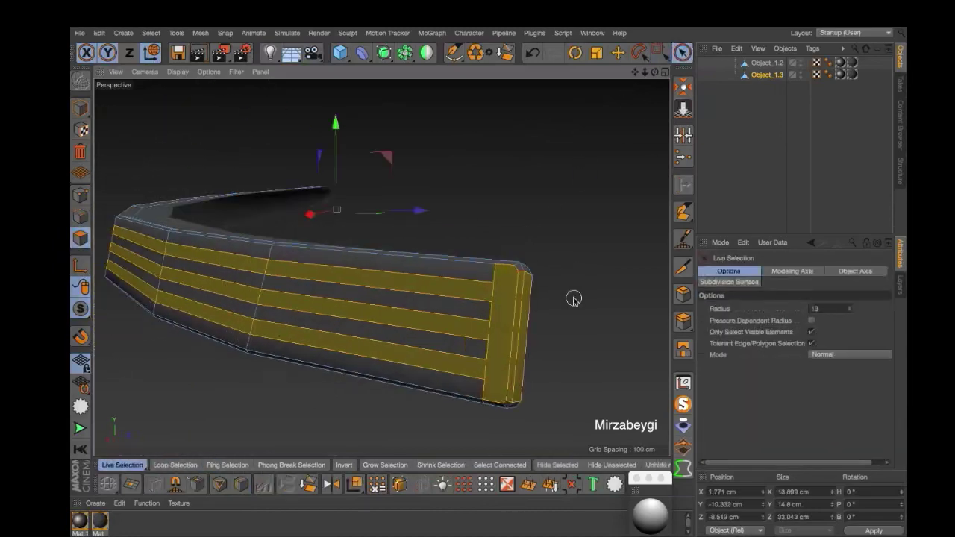
{"action": "mouse_move", "coordinate": [526, 291]}
{"action": "left_mouse_down", "text": "alt"}
{"action": "mouse_move", "coordinate": [537, 262]}
{"action": "mouse_move", "coordinate": [558, 296]}
{"action": "mouse_move", "coordinate": [556, 280]}
{"action": "mouse_move", "coordinate": [422, 237]}
{"action": "mouse_move", "coordinate": [358, 303]}
{"action": "mouse_move", "coordinate": [586, 332]}
{"action": "left_mouse_up", "text": "alt"}
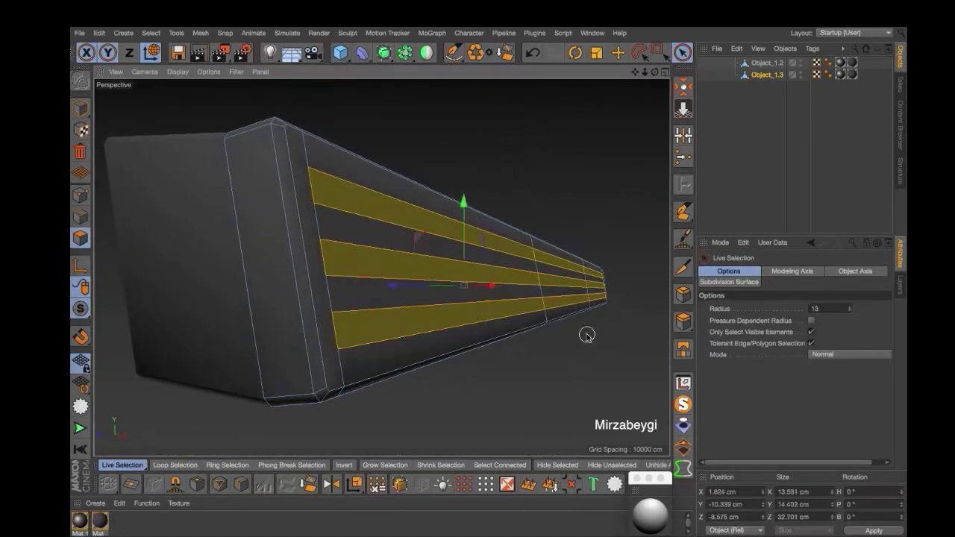
{"action": "left_click", "coordinate": [682, 320]}
{"action": "mouse_move", "coordinate": [542, 375]}
{"action": "left_mouse_down", "text": "alt"}
{"action": "mouse_move", "coordinate": [526, 424]}
{"action": "mouse_move", "coordinate": [450, 406]}
{"action": "mouse_move", "coordinate": [127, 261]}
{"action": "left_mouse_up", "text": "alt"}
Add a supporting loop cut near the rib ends
{"action": "left_click", "coordinate": [174, 465]}
{"action": "left_click", "coordinate": [240, 484]}
{"action": "mouse_move", "coordinate": [336, 262]}
{"action": "left_mouse_down", "text": "alt"}
{"action": "mouse_move", "coordinate": [401, 187]}
{"action": "mouse_move", "coordinate": [293, 174]}
{"action": "left_mouse_up", "text": "alt"}
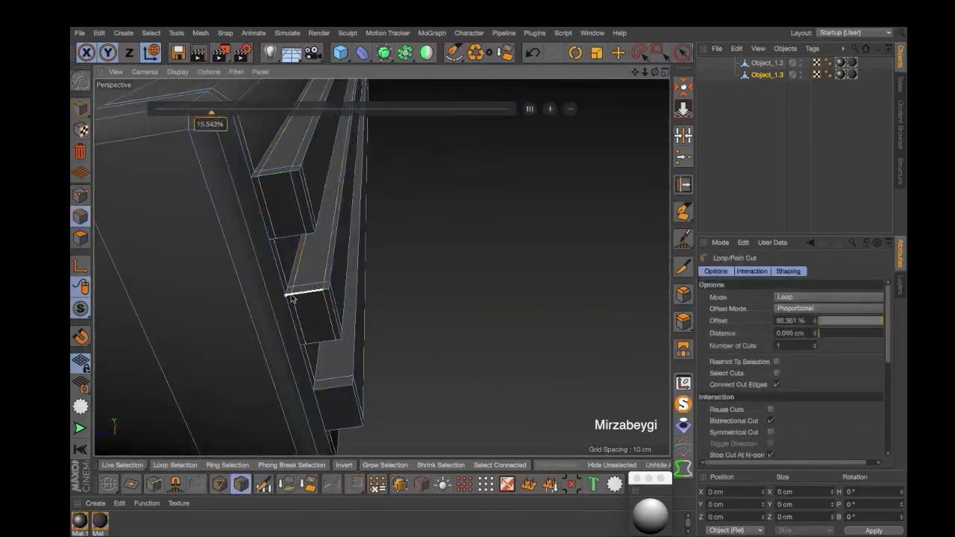
{"action": "left_click_drag", "start_coordinate": [291, 297], "coordinate": [227, 317], "text": "alt"}
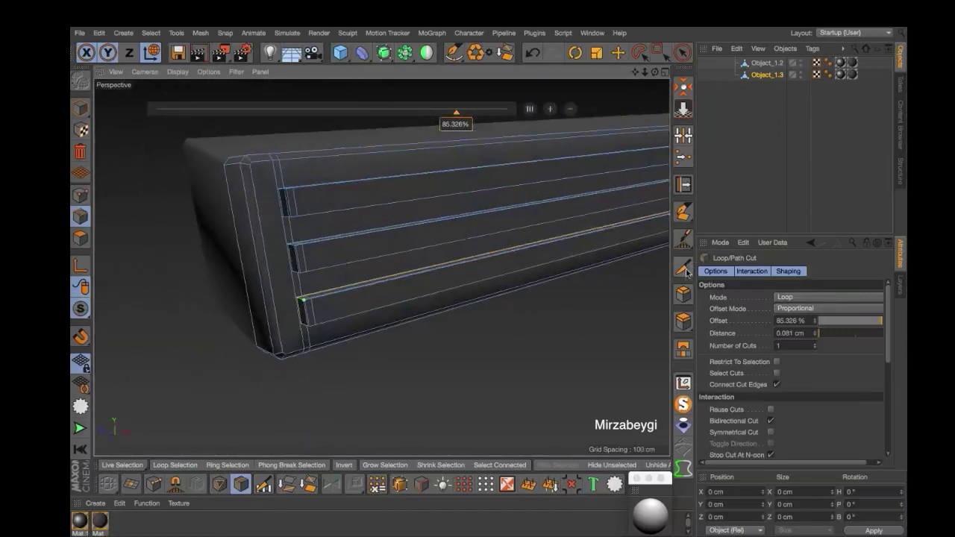
Draw a Line Cut across the rib ends to add extra support edges
{"action": "left_click", "coordinate": [683, 269]}
{"action": "left_click", "coordinate": [278, 189]}
{"action": "mouse_move", "coordinate": [210, 226]}
{"action": "left_mouse_down", "text": "alt"}
{"action": "mouse_move", "coordinate": [214, 255]}
{"action": "mouse_move", "coordinate": [277, 306]}
{"action": "mouse_move", "coordinate": [443, 286]}
{"action": "mouse_move", "coordinate": [447, 301]}
{"action": "mouse_move", "coordinate": [314, 230]}
{"action": "mouse_move", "coordinate": [316, 273]}
{"action": "mouse_move", "coordinate": [246, 241]}
{"action": "mouse_move", "coordinate": [305, 320]}
{"action": "left_mouse_up", "text": "alt"}
{"action": "mouse_move", "coordinate": [305, 320]}
{"action": "right_mouse_down", "text": "alt"}
{"action": "mouse_move", "coordinate": [488, 308]}
{"action": "mouse_move", "coordinate": [396, 293]}
{"action": "right_mouse_up", "text": "alt"}
{"action": "mouse_move", "coordinate": [399, 321]}
{"action": "left_mouse_down", "text": "alt"}
{"action": "mouse_move", "coordinate": [479, 352]}
{"action": "mouse_move", "coordinate": [397, 283]}
{"action": "left_mouse_up", "text": "alt"}
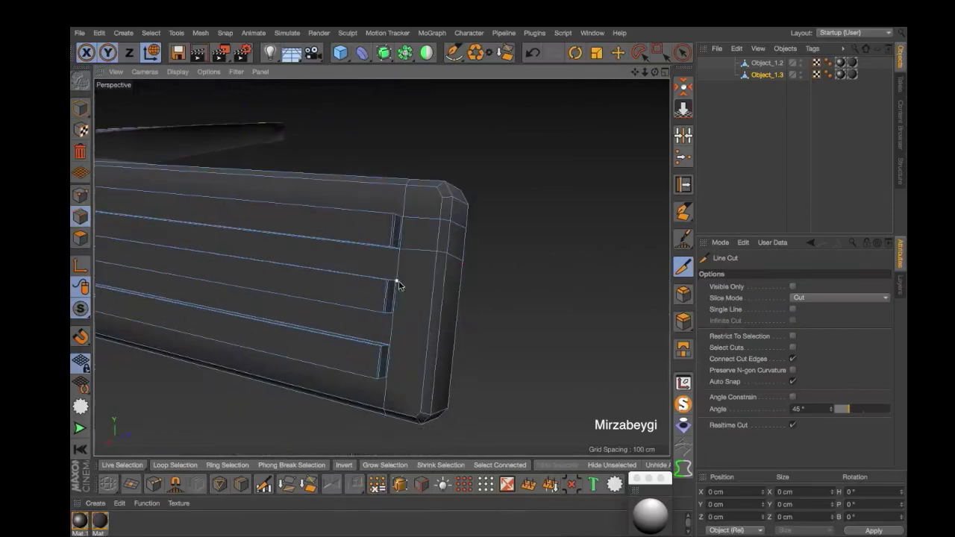
{"action": "left_click", "coordinate": [387, 379]}
{"action": "mouse_move", "coordinate": [475, 367]}
{"action": "left_mouse_down", "text": "alt"}
{"action": "mouse_move", "coordinate": [402, 376]}
{"action": "mouse_move", "coordinate": [491, 293]}
{"action": "mouse_move", "coordinate": [470, 391]}
{"action": "left_mouse_up", "text": "alt"}
{"action": "left_click", "coordinate": [241, 483]}
{"action": "key", "text": "0"}
{"action": "mouse_move", "coordinate": [558, 179]}
{"action": "left_mouse_down"}
{"action": "mouse_move", "coordinate": [577, 221]}
{"action": "mouse_move", "coordinate": [440, 290]}
{"action": "left_mouse_up"}
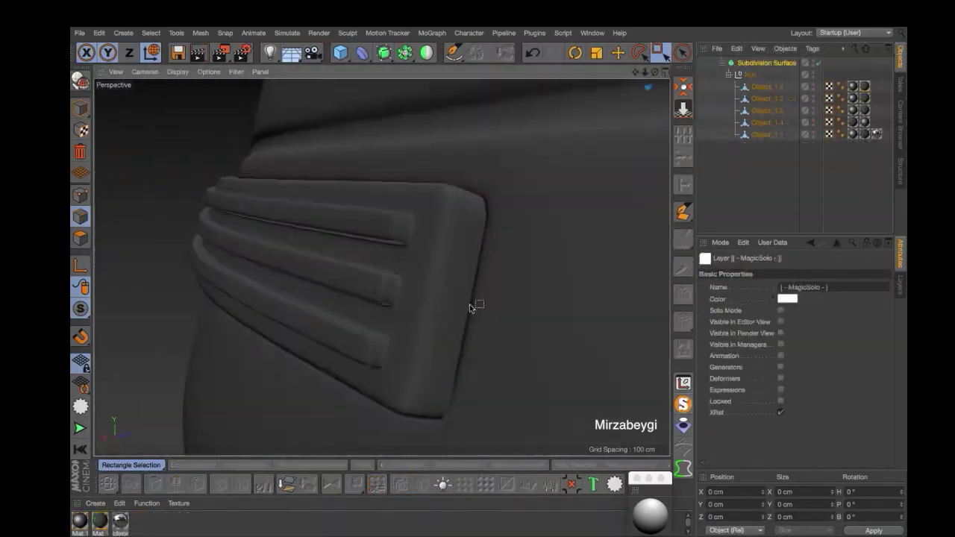
Check the material tag settings, then select the thin strip Object_1.2 in the Object Manager
{"action": "left_click", "coordinate": [851, 88]}
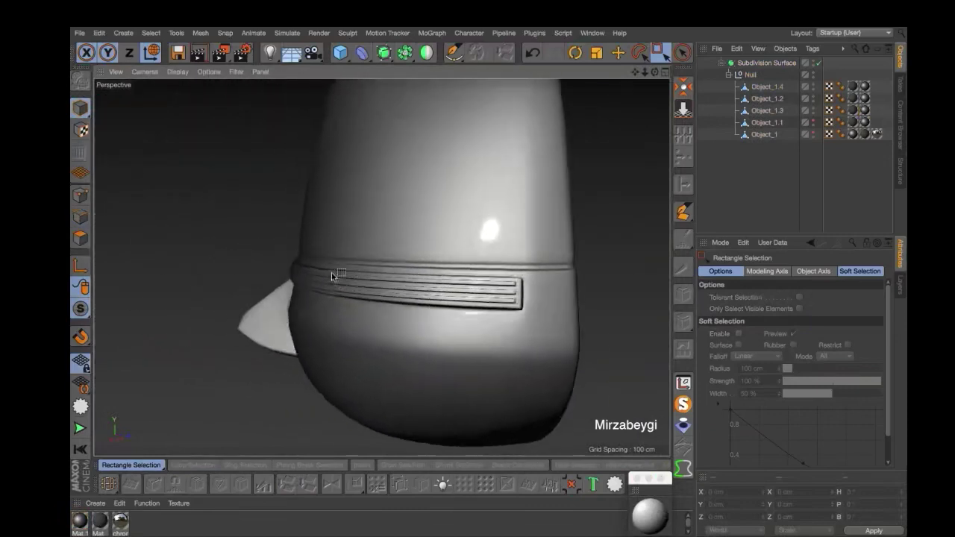
{"action": "left_click", "coordinate": [769, 98]}
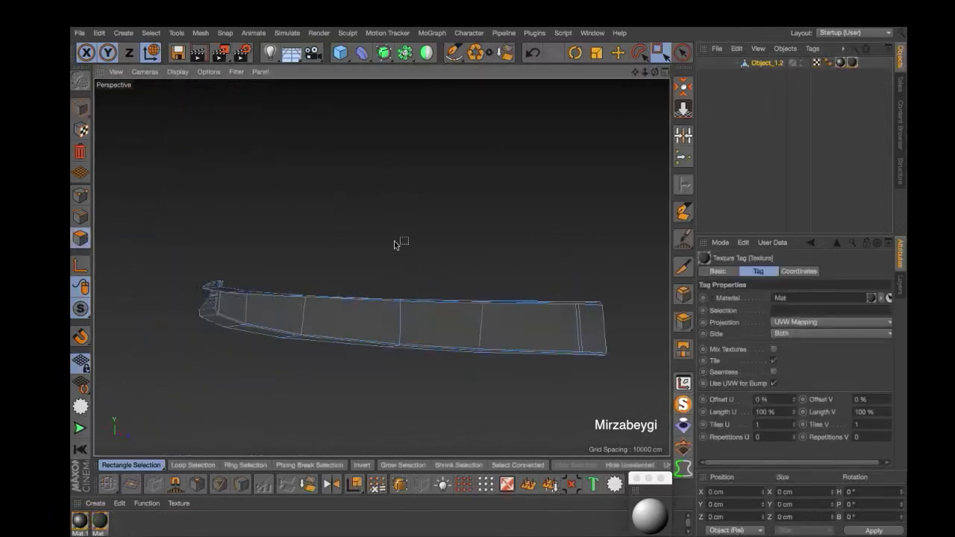
In Polygon mode, place 8 evenly spaced crosswise loop cuts along Object_1.2
{"action": "mouse_move", "coordinate": [394, 241]}
{"action": "left_mouse_down", "text": "alt"}
{"action": "mouse_move", "coordinate": [559, 192]}
{"action": "mouse_move", "coordinate": [335, 247]}
{"action": "left_mouse_up", "text": "alt"}
{"action": "scroll", "coordinate": [383, 290], "scroll_direction": "up", "scroll_amount": 5}
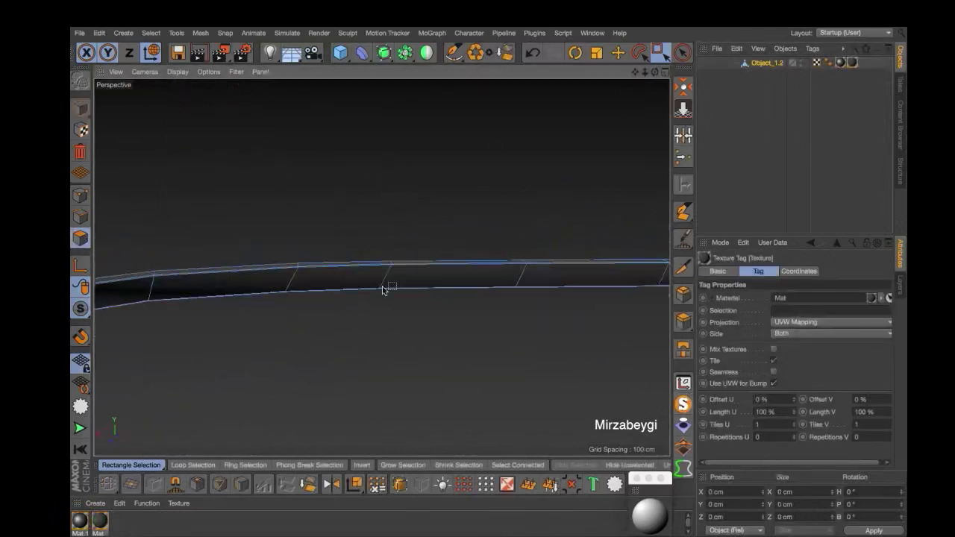
{"action": "left_click", "coordinate": [79, 218]}
{"action": "key", "text": "k"}
{"action": "key", "text": "l"}
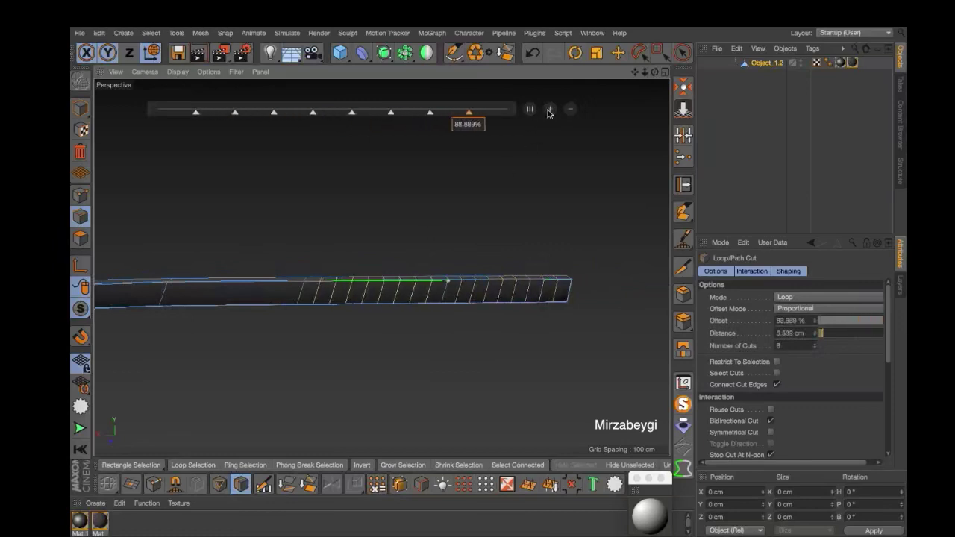
{"action": "scroll", "coordinate": [616, 153], "scroll_direction": "up", "scroll_amount": 3}
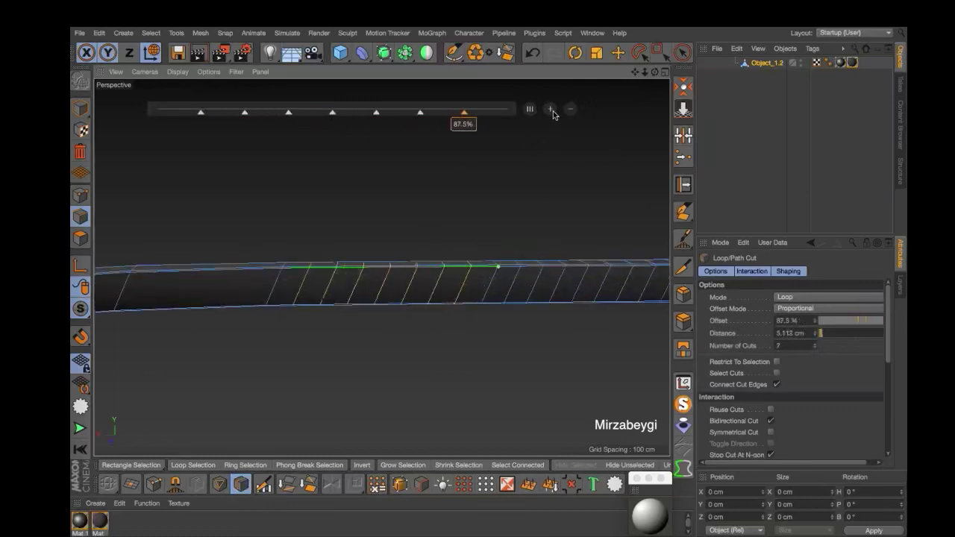
{"action": "left_click", "coordinate": [551, 109]}
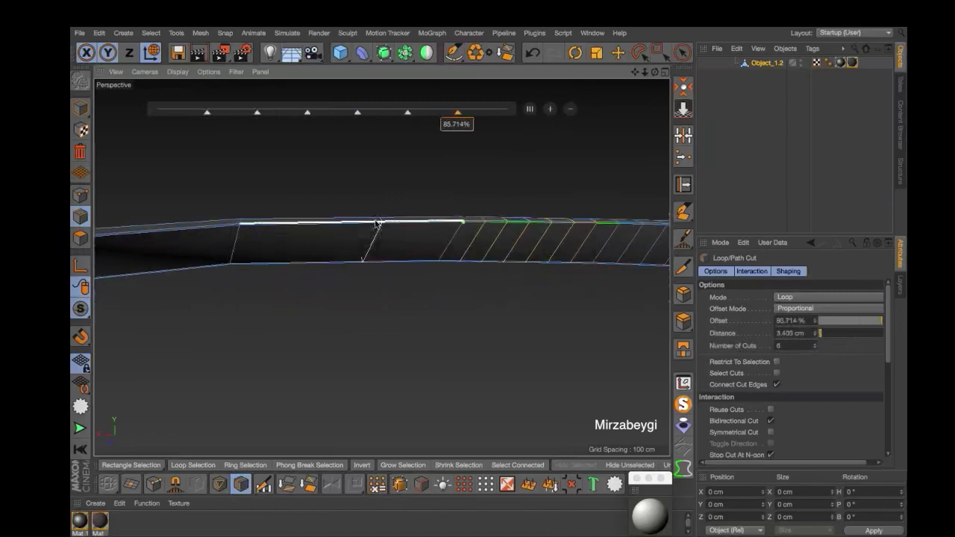
{"action": "middle_click_drag", "start_coordinate": [264, 225], "coordinate": [395, 239]}
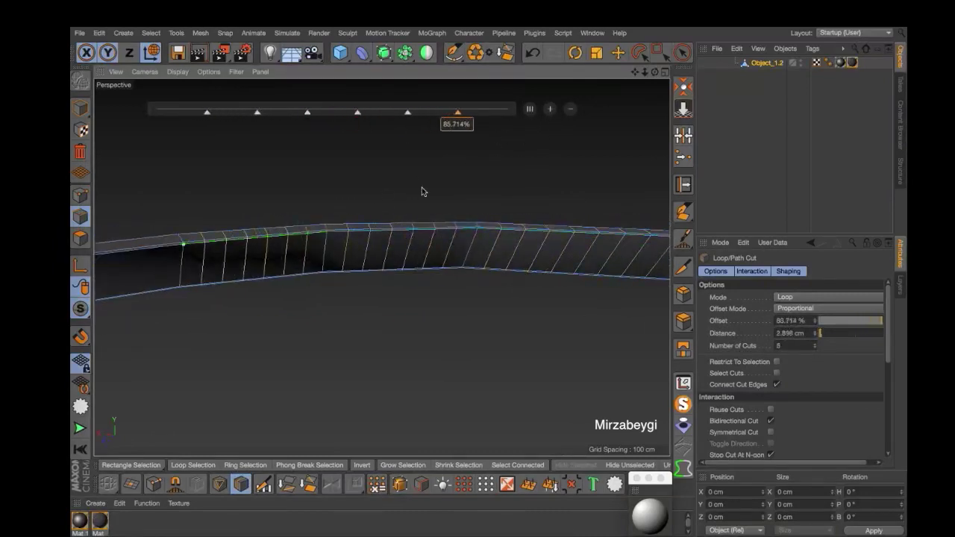
{"action": "left_click_drag", "start_coordinate": [422, 192], "coordinate": [373, 250], "text": "alt"}
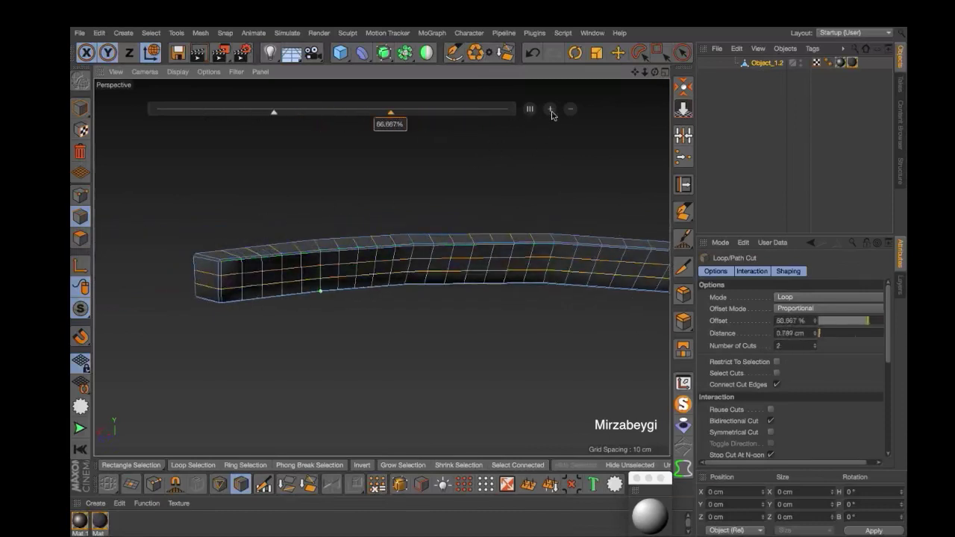
{"action": "key", "text": "ctrl+z"}
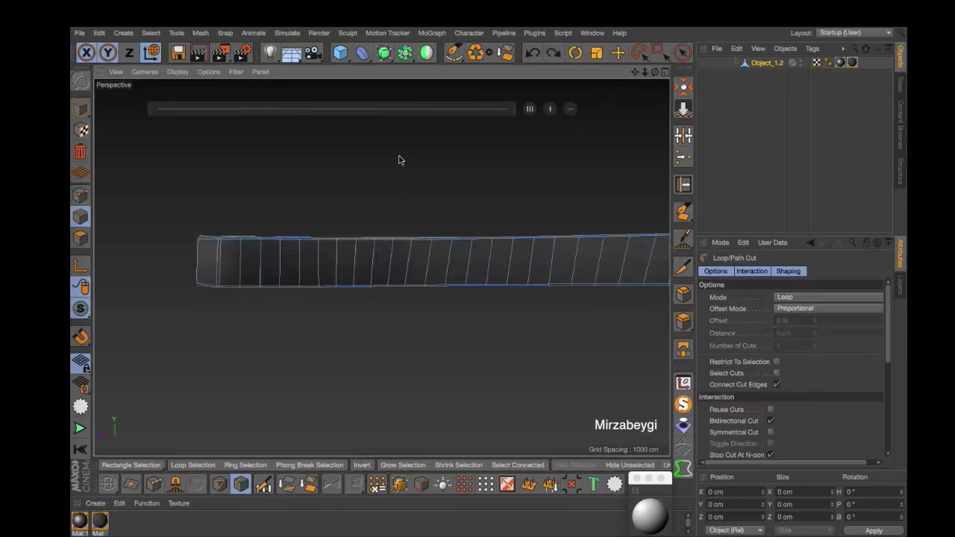
{"action": "left_click_drag", "start_coordinate": [462, 179], "coordinate": [636, 178], "text": "alt"}
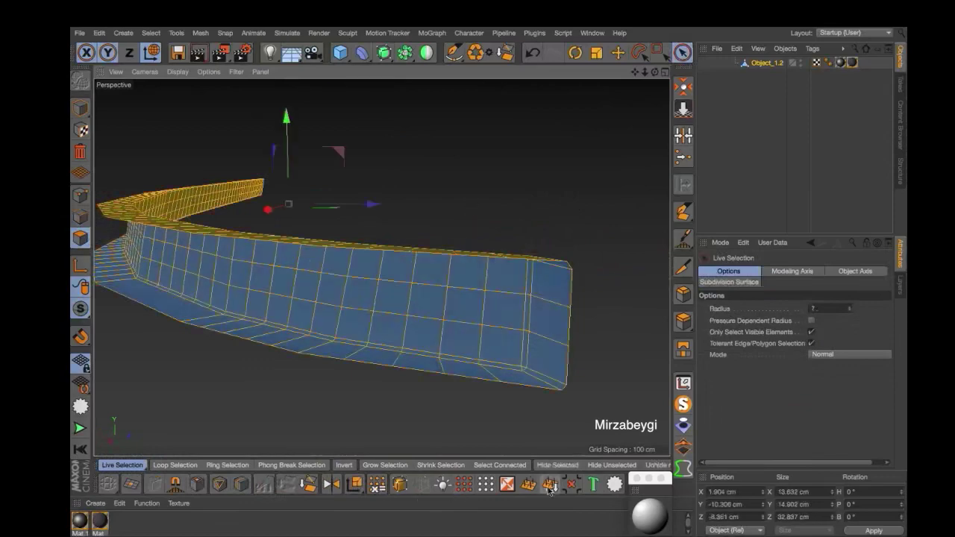
Loop-select every row of polygons on the strip's front face
{"action": "left_click", "coordinate": [534, 329]}
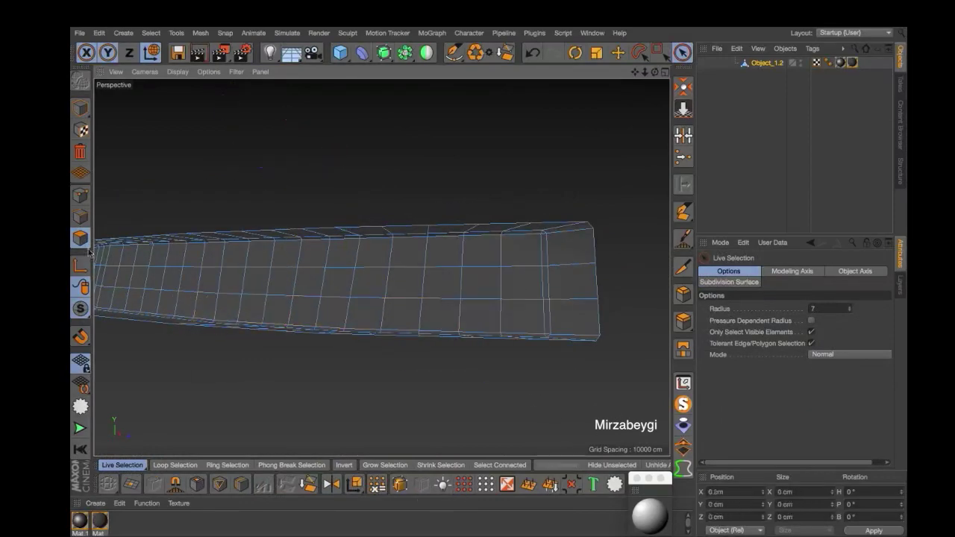
{"action": "key", "text": "u"}
{"action": "key", "text": "l"}
{"action": "left_click_drag", "start_coordinate": [326, 313], "coordinate": [410, 252]}
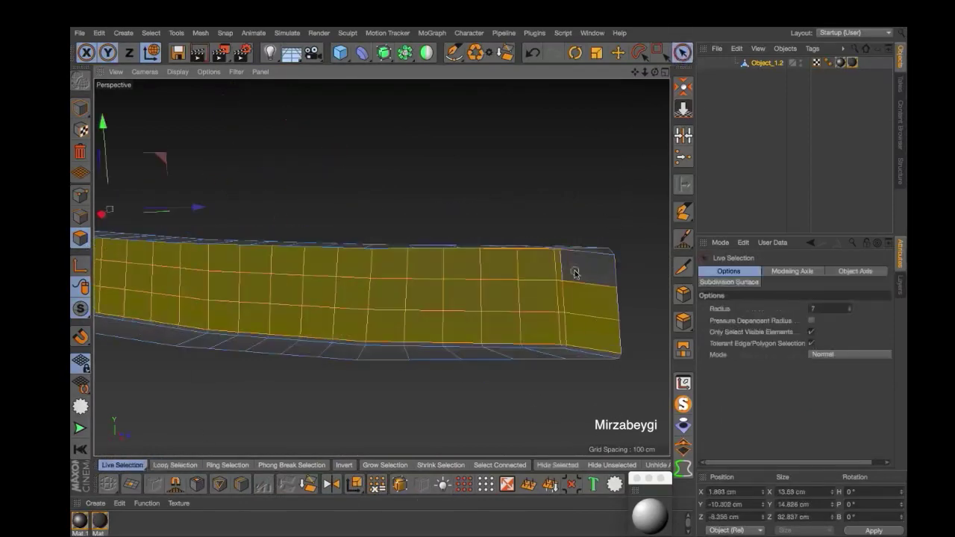
{"action": "left_click_drag", "start_coordinate": [575, 273], "coordinate": [248, 222], "text": "alt"}
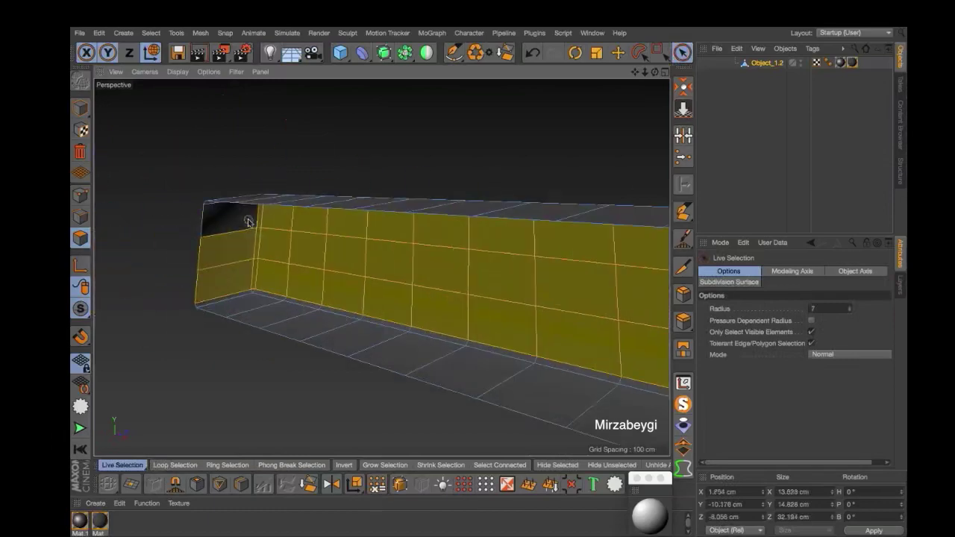
{"action": "left_click_drag", "start_coordinate": [253, 287], "coordinate": [268, 351], "text": "alt"}
Inset each selected polygon separately with Preserve Groups off, then extrude them into blocks
{"action": "key", "text": "i"}
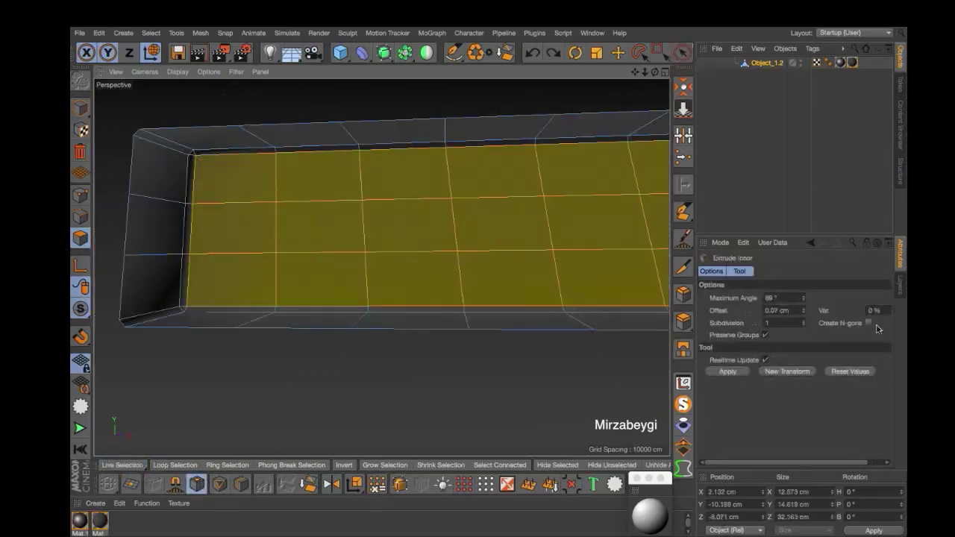
{"action": "left_click", "coordinate": [765, 335]}
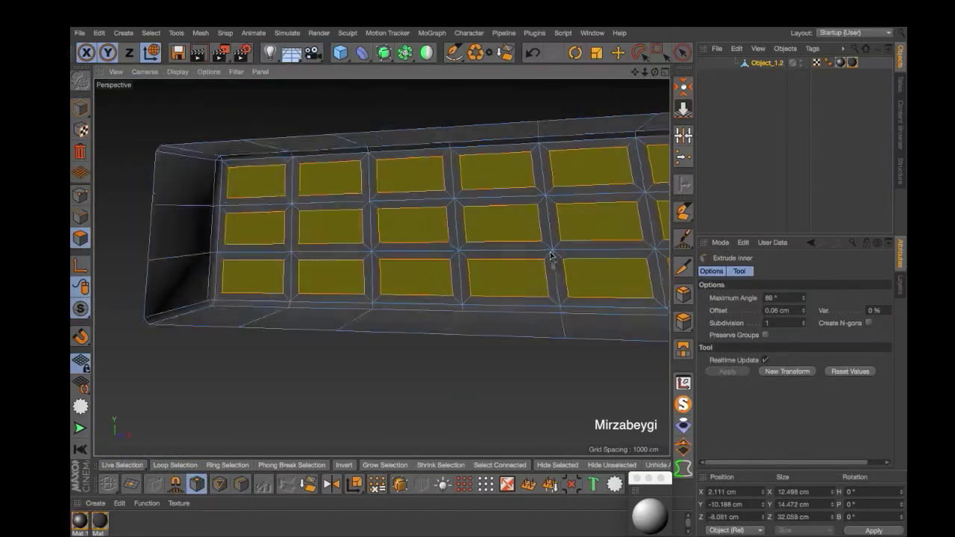
{"action": "left_click_drag", "start_coordinate": [551, 256], "coordinate": [517, 261], "text": "alt"}
{"action": "scroll", "coordinate": [346, 236], "scroll_direction": "up", "scroll_amount": 3}
{"action": "left_click_drag", "start_coordinate": [567, 328], "coordinate": [526, 306], "text": "alt"}
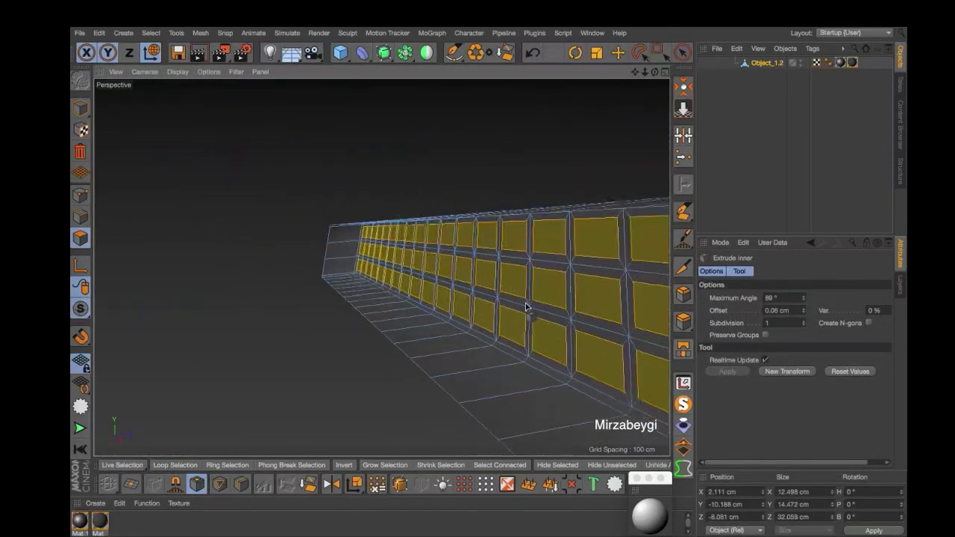
{"action": "mouse_move", "coordinate": [374, 361]}
{"action": "left_mouse_down", "text": "alt"}
{"action": "mouse_move", "coordinate": [335, 356]}
{"action": "mouse_move", "coordinate": [530, 206]}
{"action": "mouse_move", "coordinate": [534, 225]}
{"action": "mouse_move", "coordinate": [541, 192]}
{"action": "mouse_move", "coordinate": [480, 192]}
{"action": "mouse_move", "coordinate": [452, 224]}
{"action": "mouse_move", "coordinate": [430, 199]}
{"action": "mouse_move", "coordinate": [537, 196]}
{"action": "mouse_move", "coordinate": [482, 170]}
{"action": "mouse_move", "coordinate": [463, 224]}
{"action": "mouse_move", "coordinate": [477, 216]}
{"action": "mouse_move", "coordinate": [617, 313]}
{"action": "left_mouse_up", "text": "alt"}
{"action": "key", "text": "space"}
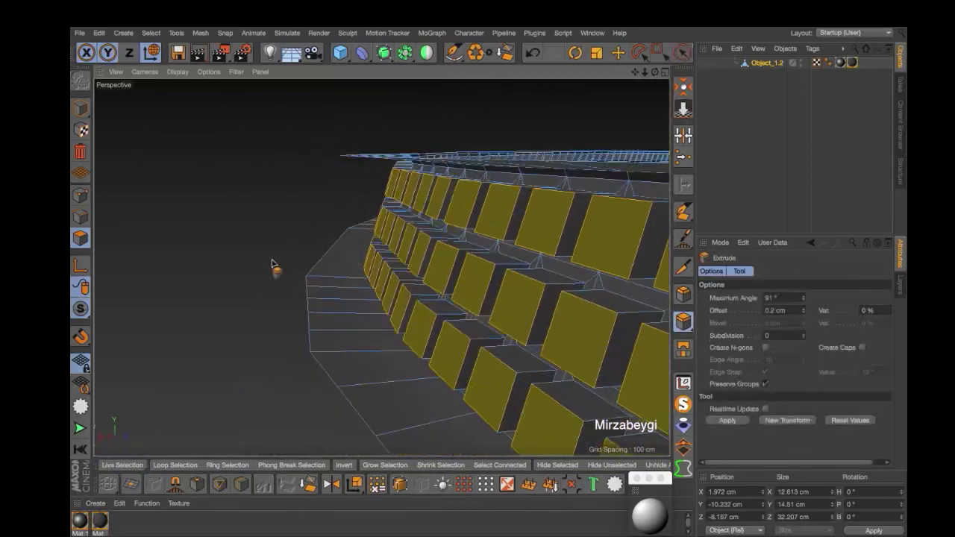
Grow the selection over the stud wall and Split it off as Object_1.5
{"action": "mouse_move", "coordinate": [272, 265]}
{"action": "left_mouse_down", "text": "alt"}
{"action": "mouse_move", "coordinate": [373, 238]}
{"action": "mouse_move", "coordinate": [558, 104]}
{"action": "left_mouse_up", "text": "alt"}
{"action": "left_click", "coordinate": [151, 32]}
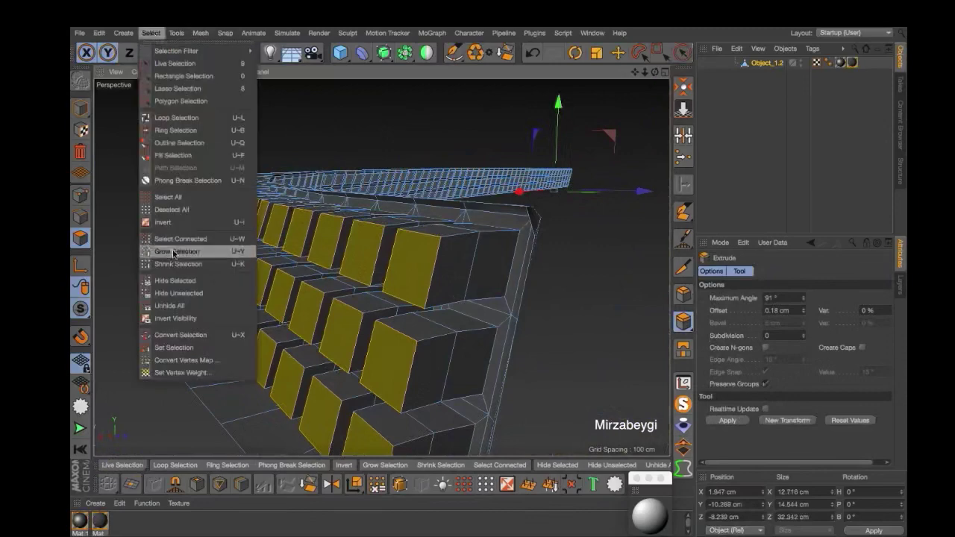
{"action": "left_click", "coordinate": [223, 251]}
{"action": "right_click", "coordinate": [437, 138]}
{"action": "left_click", "coordinate": [463, 462]}
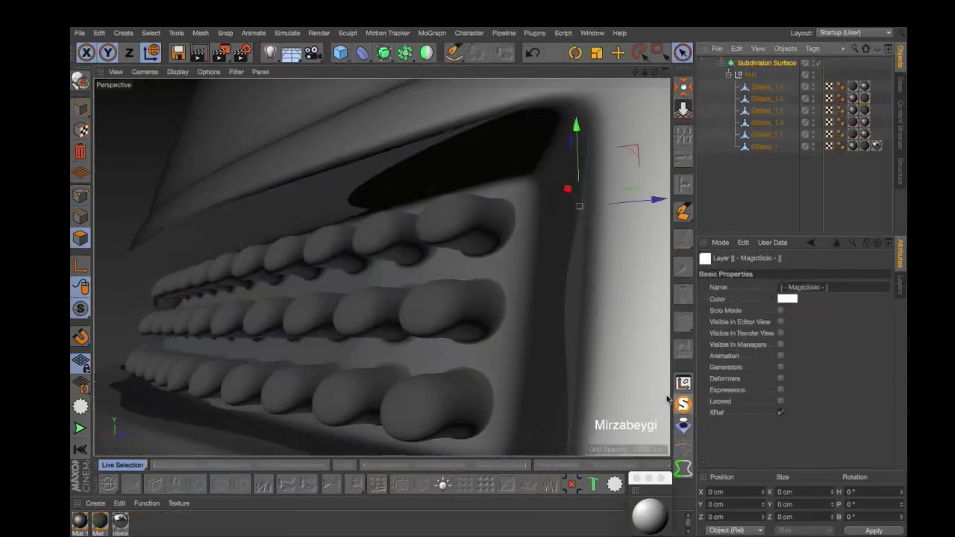
Solo Object_1.2 to inspect its grid of studs, then unsolo to show the whole mirror
{"action": "left_click_drag", "start_coordinate": [568, 289], "coordinate": [601, 240], "text": "alt"}
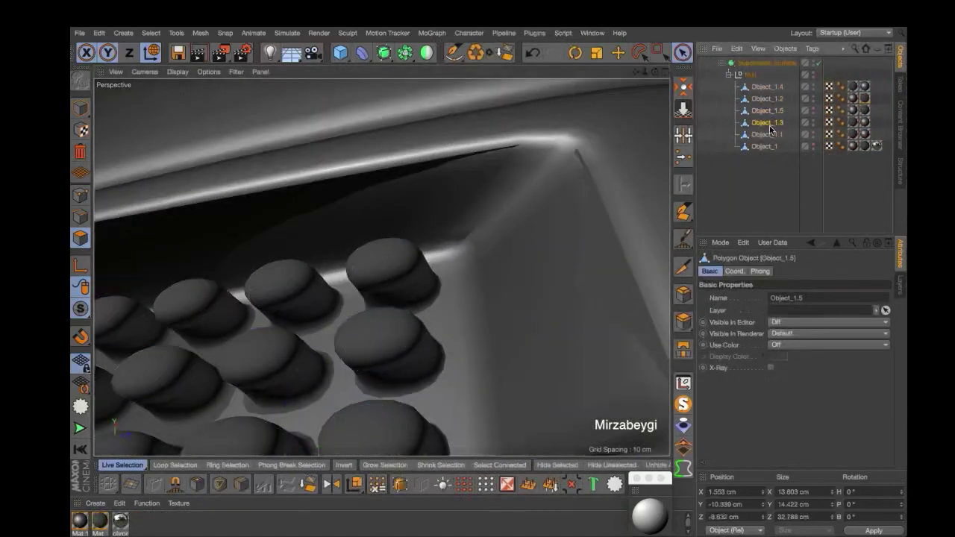
{"action": "left_click", "coordinate": [682, 403]}
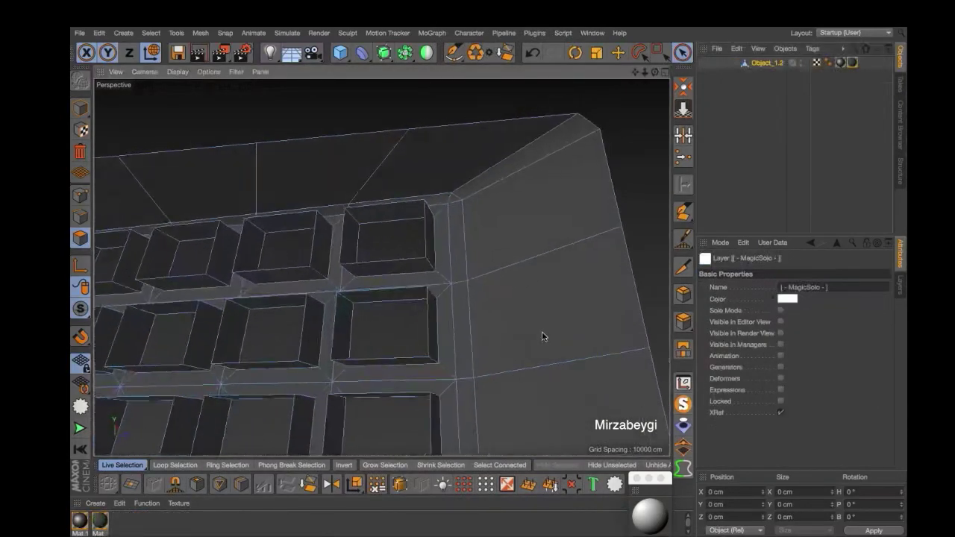
{"action": "scroll", "coordinate": [541, 331], "scroll_direction": "down", "scroll_amount": 3}
{"action": "scroll", "coordinate": [555, 339], "scroll_direction": "up", "scroll_amount": 3}
{"action": "left_click_drag", "start_coordinate": [555, 340], "coordinate": [587, 331], "text": "alt"}
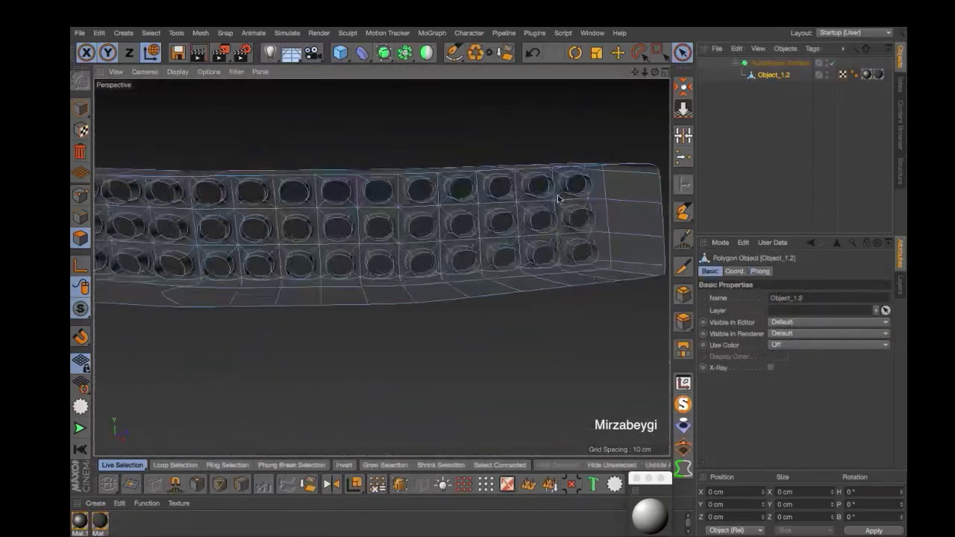
{"action": "left_click_drag", "start_coordinate": [558, 198], "coordinate": [582, 213], "text": "alt"}
{"action": "scroll", "coordinate": [356, 196], "scroll_direction": "down", "scroll_amount": 5}
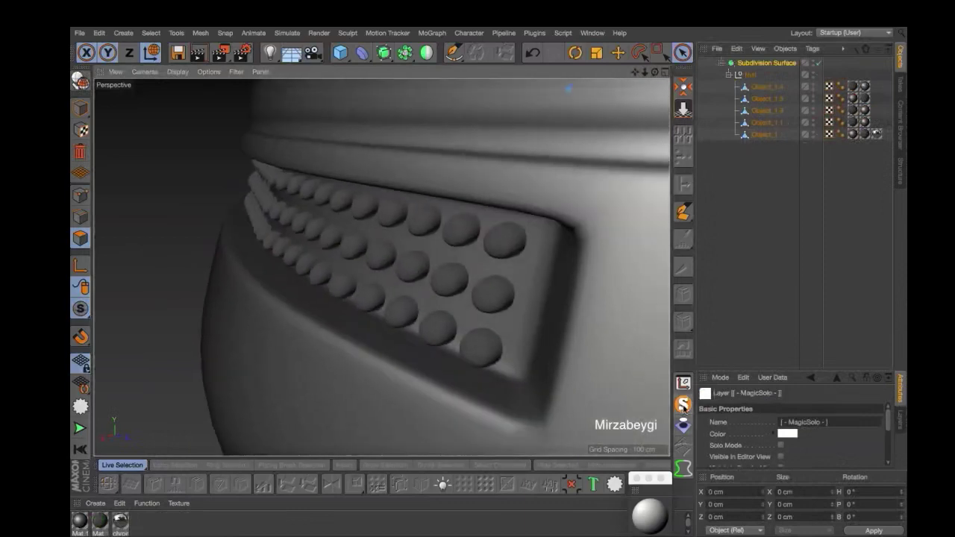
{"action": "left_click", "coordinate": [684, 405]}
Check Object_1.5 and Object_1.3, then move Object_1.2 under Object_1.5 in the hierarchy
{"action": "left_click", "coordinate": [749, 354]}
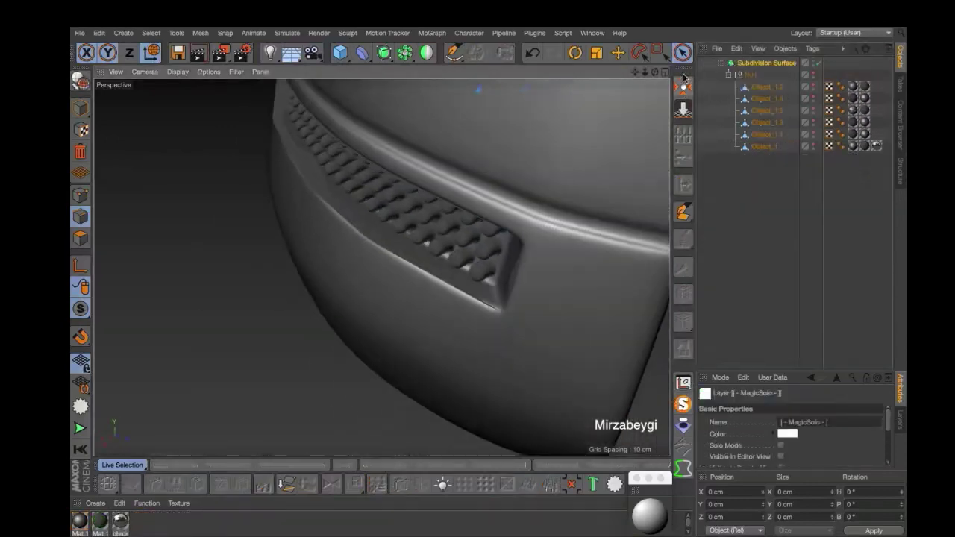
{"action": "left_click_drag", "start_coordinate": [397, 277], "coordinate": [503, 254], "text": "alt"}
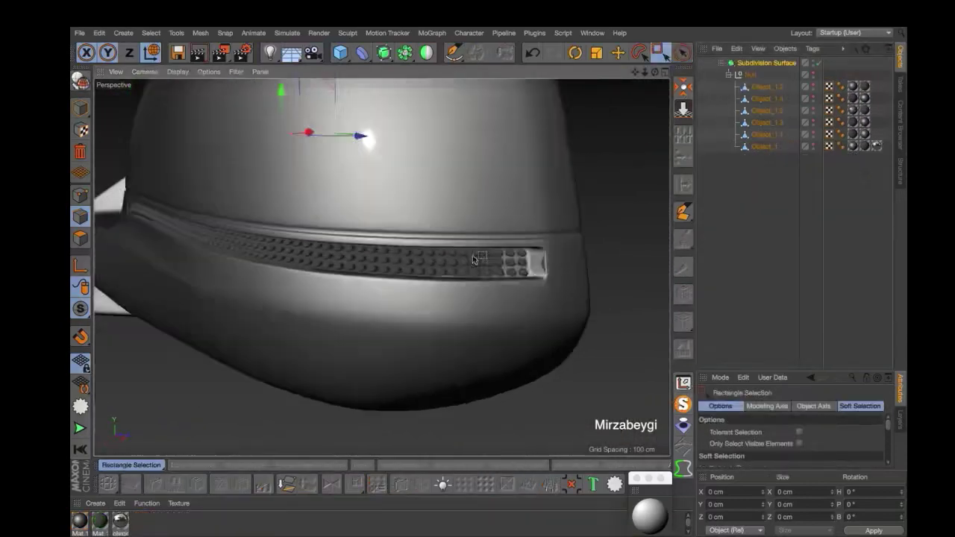
{"action": "left_click", "coordinate": [762, 110]}
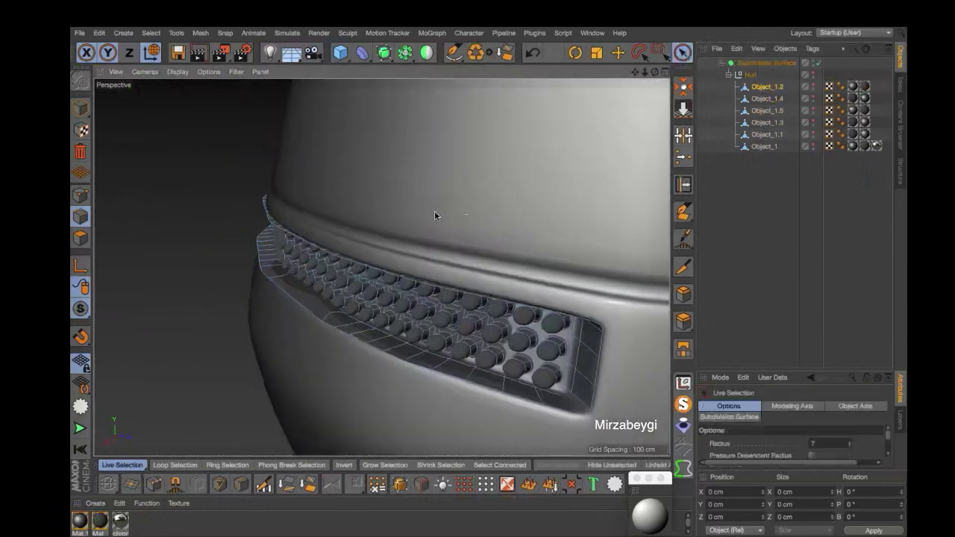
{"action": "left_click_drag", "start_coordinate": [434, 216], "coordinate": [366, 179], "text": "alt"}
{"action": "left_click", "coordinate": [810, 124]}
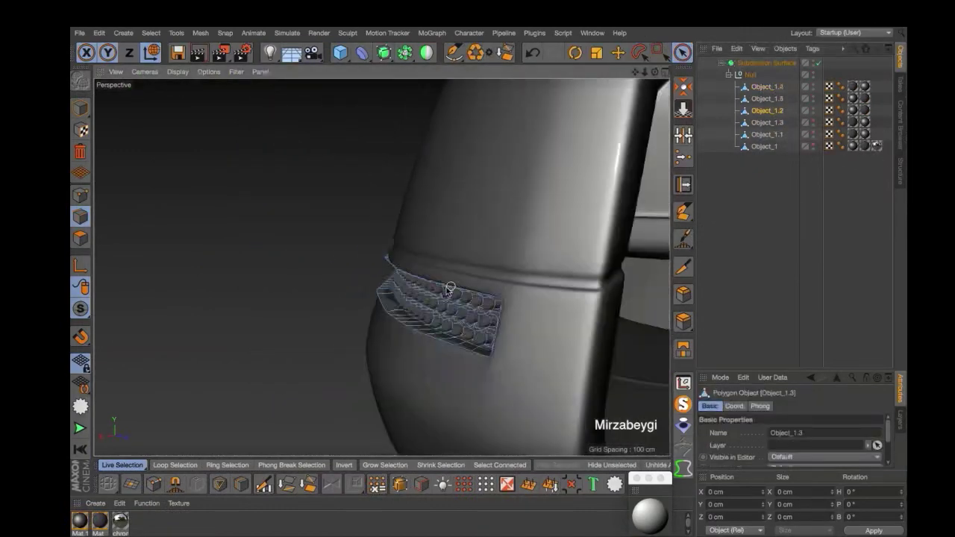
{"action": "left_click_drag", "start_coordinate": [397, 281], "coordinate": [167, 162], "text": "alt"}
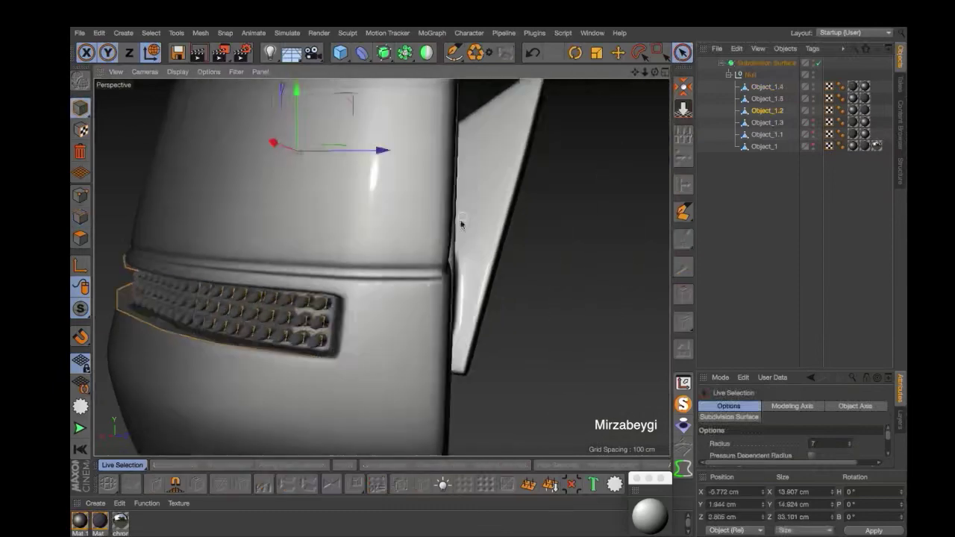
{"action": "mouse_move", "coordinate": [450, 250]}
{"action": "left_mouse_down", "text": "alt"}
{"action": "mouse_move", "coordinate": [331, 301]}
{"action": "mouse_move", "coordinate": [416, 262]}
{"action": "mouse_move", "coordinate": [431, 298]}
{"action": "left_mouse_up", "text": "alt"}
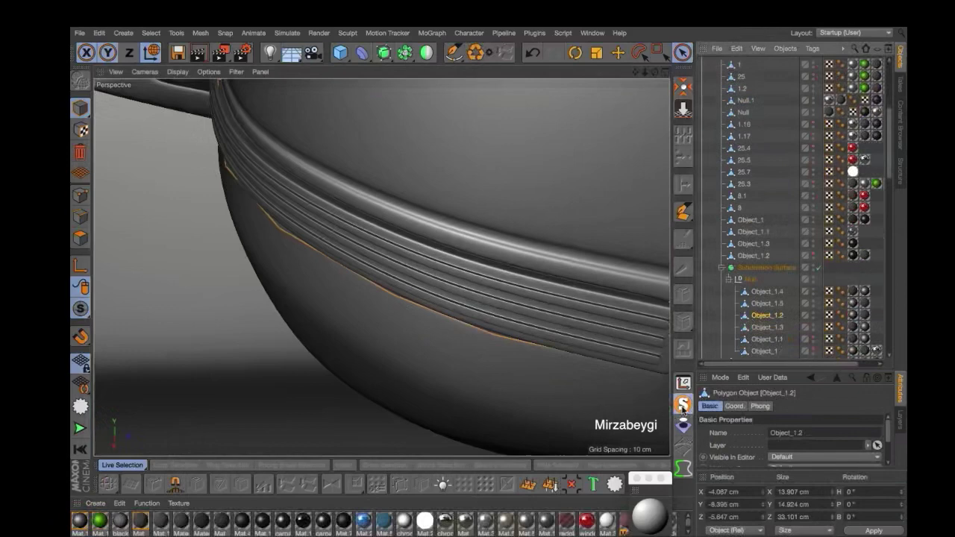
On the soloed Object_1.2, add a loop cut at about 26.51% and a line cut across the strip
{"action": "left_click", "coordinate": [682, 405]}
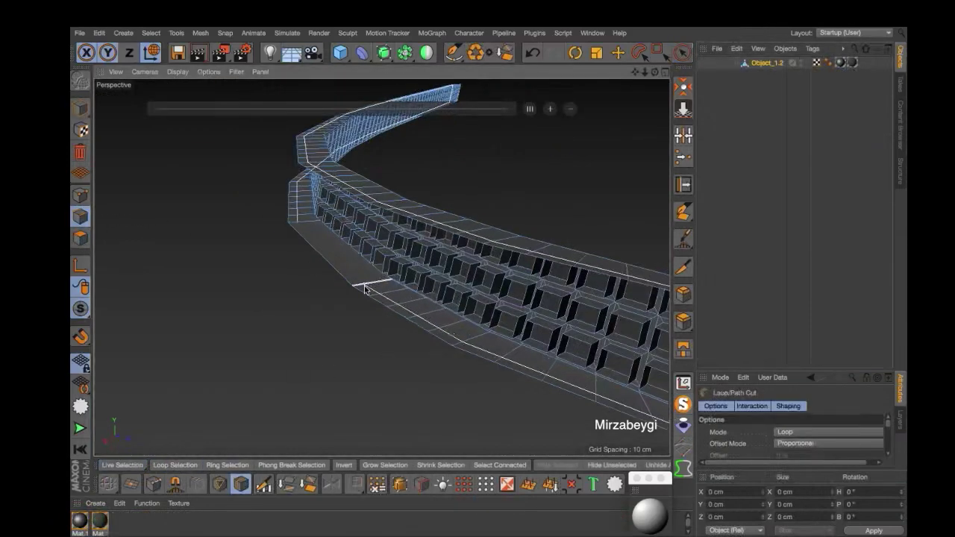
{"action": "mouse_move", "coordinate": [370, 298]}
{"action": "left_mouse_down", "text": "alt"}
{"action": "mouse_move", "coordinate": [518, 186]}
{"action": "mouse_move", "coordinate": [667, 132]}
{"action": "mouse_move", "coordinate": [379, 262]}
{"action": "mouse_move", "coordinate": [383, 366]}
{"action": "mouse_move", "coordinate": [598, 164]}
{"action": "left_mouse_up", "text": "alt"}
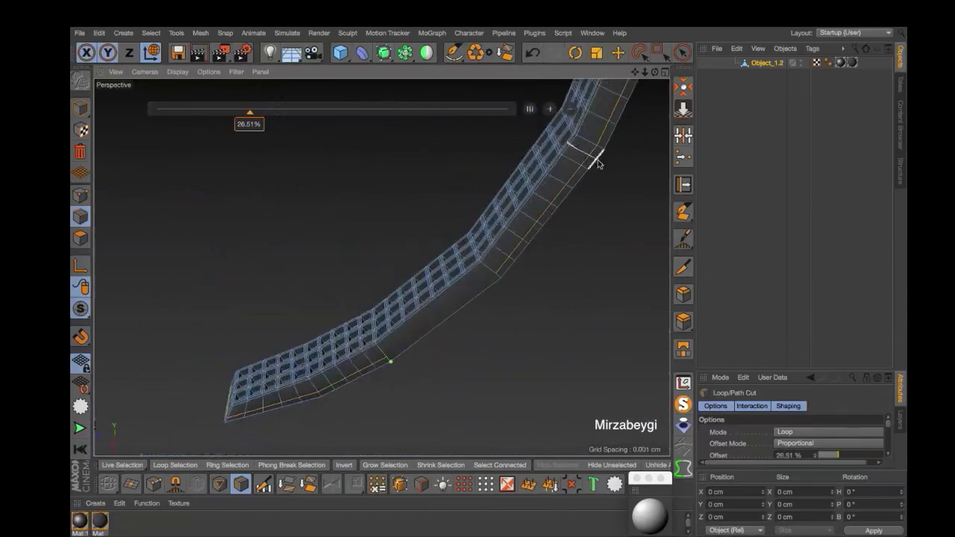
{"action": "left_click", "coordinate": [684, 268]}
{"action": "left_click", "coordinate": [485, 302]}
{"action": "scroll", "coordinate": [361, 351], "scroll_direction": "up", "scroll_amount": 3}
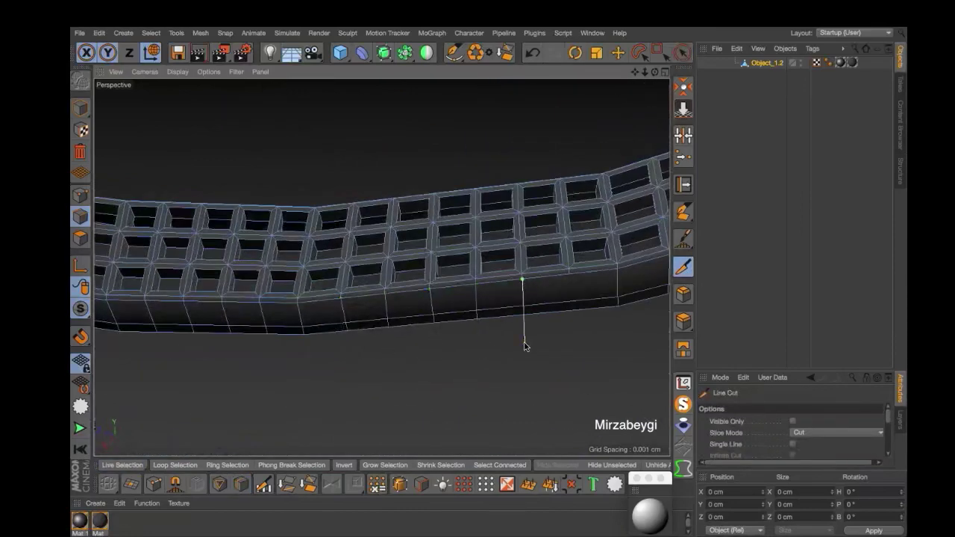
{"action": "mouse_move", "coordinate": [575, 337]}
{"action": "left_mouse_down", "text": "alt"}
{"action": "mouse_move", "coordinate": [487, 337]}
{"action": "mouse_move", "coordinate": [139, 282]}
{"action": "left_mouse_up", "text": "alt"}
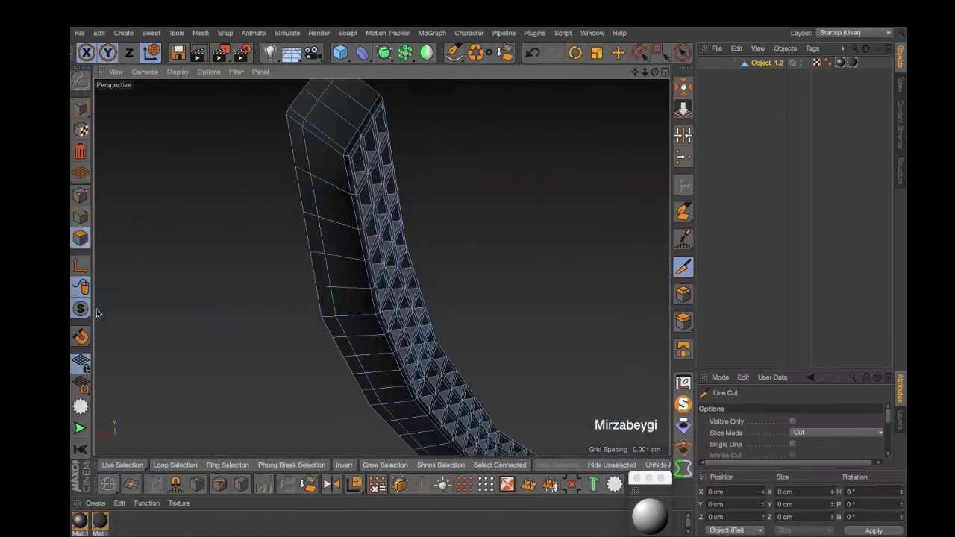
{"action": "left_click", "coordinate": [317, 253]}
{"action": "mouse_move", "coordinate": [317, 254]}
{"action": "left_mouse_down", "text": "alt"}
{"action": "mouse_move", "coordinate": [578, 316]}
{"action": "mouse_move", "coordinate": [452, 451]}
{"action": "mouse_move", "coordinate": [544, 213]}
{"action": "mouse_move", "coordinate": [524, 211]}
{"action": "left_mouse_up", "text": "alt"}
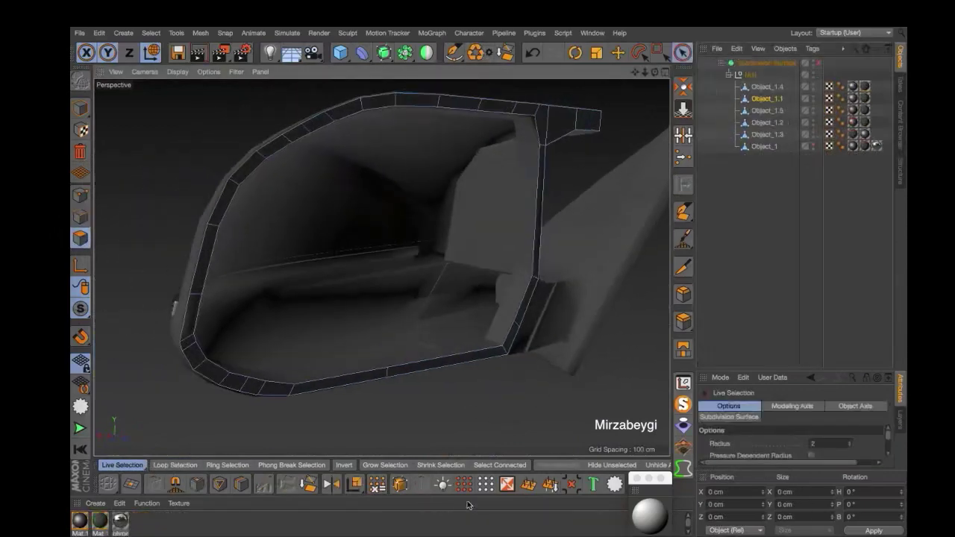
Return to Object mode and turn off smoothing to view the frame corner's raw mesh
{"action": "mouse_move", "coordinate": [514, 347]}
{"action": "left_mouse_down", "text": "alt"}
{"action": "mouse_move", "coordinate": [405, 341]}
{"action": "mouse_move", "coordinate": [418, 366]}
{"action": "mouse_move", "coordinate": [406, 384]}
{"action": "mouse_move", "coordinate": [513, 400]}
{"action": "left_mouse_up", "text": "alt"}
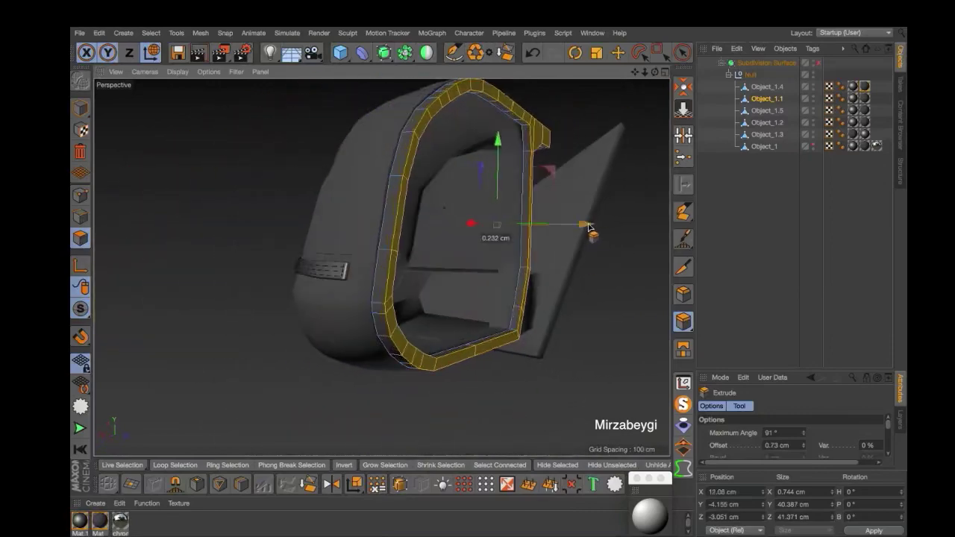
{"action": "mouse_move", "coordinate": [588, 226]}
{"action": "left_mouse_down", "text": "alt"}
{"action": "mouse_move", "coordinate": [558, 271]}
{"action": "mouse_move", "coordinate": [490, 246]}
{"action": "left_mouse_up", "text": "alt"}
{"action": "scroll", "coordinate": [448, 246], "scroll_direction": "up", "scroll_amount": 5}
{"action": "left_click", "coordinate": [80, 109]}
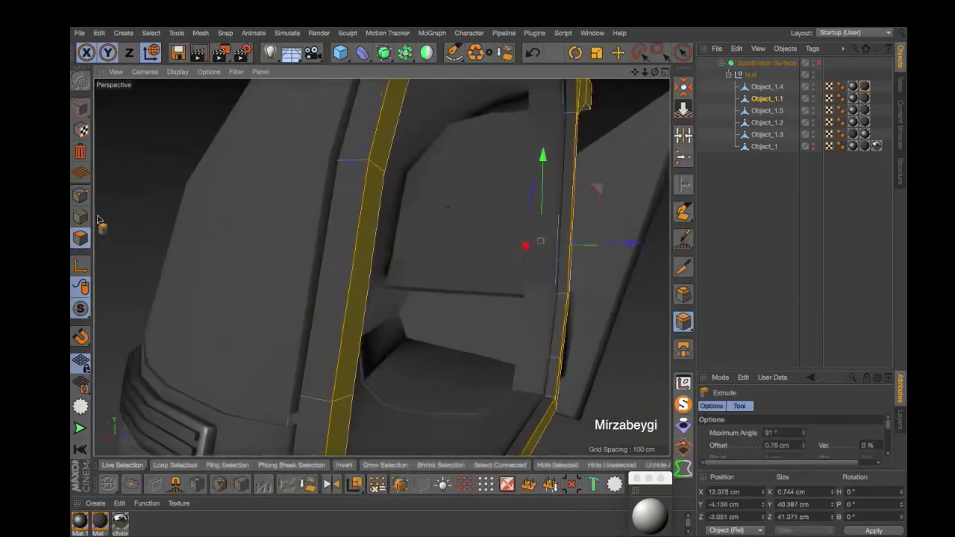
{"action": "mouse_move", "coordinate": [489, 229]}
{"action": "left_mouse_down", "text": "alt"}
{"action": "mouse_move", "coordinate": [567, 208]}
{"action": "mouse_move", "coordinate": [439, 257]}
{"action": "mouse_move", "coordinate": [508, 221]}
{"action": "mouse_move", "coordinate": [439, 399]}
{"action": "mouse_move", "coordinate": [352, 363]}
{"action": "mouse_move", "coordinate": [328, 232]}
{"action": "mouse_move", "coordinate": [452, 249]}
{"action": "mouse_move", "coordinate": [473, 297]}
{"action": "left_mouse_up", "text": "alt"}
{"action": "key", "text": "space"}
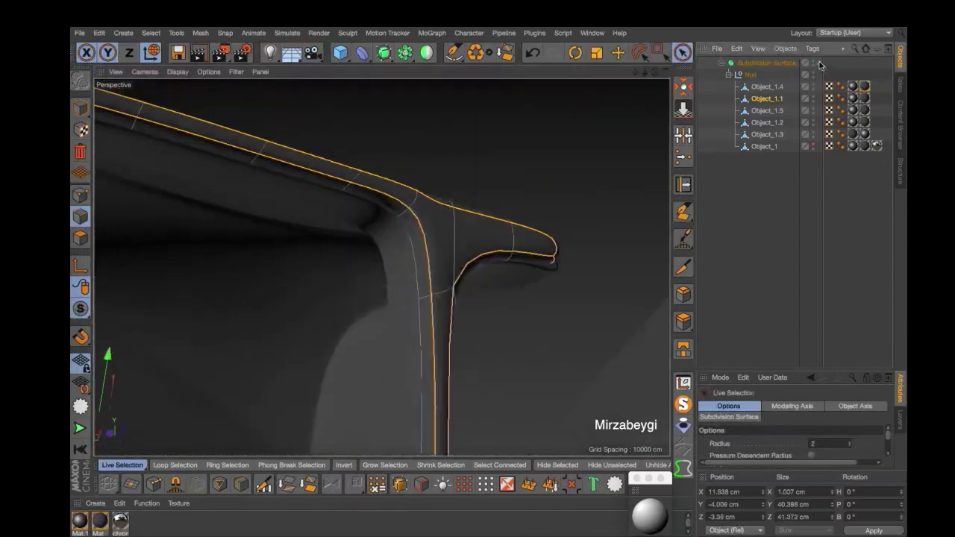
{"action": "left_click", "coordinate": [819, 63]}
{"action": "mouse_move", "coordinate": [575, 202]}
{"action": "left_mouse_down", "text": "alt"}
{"action": "mouse_move", "coordinate": [405, 367]}
{"action": "mouse_move", "coordinate": [439, 251]}
{"action": "mouse_move", "coordinate": [358, 246]}
{"action": "mouse_move", "coordinate": [333, 171]}
{"action": "left_mouse_up", "text": "alt"}
Bevel the frame-arm corner edges and add a supporting loop at about 97.6% along the arm
{"action": "key", "text": "m"}
{"action": "key", "text": "s"}
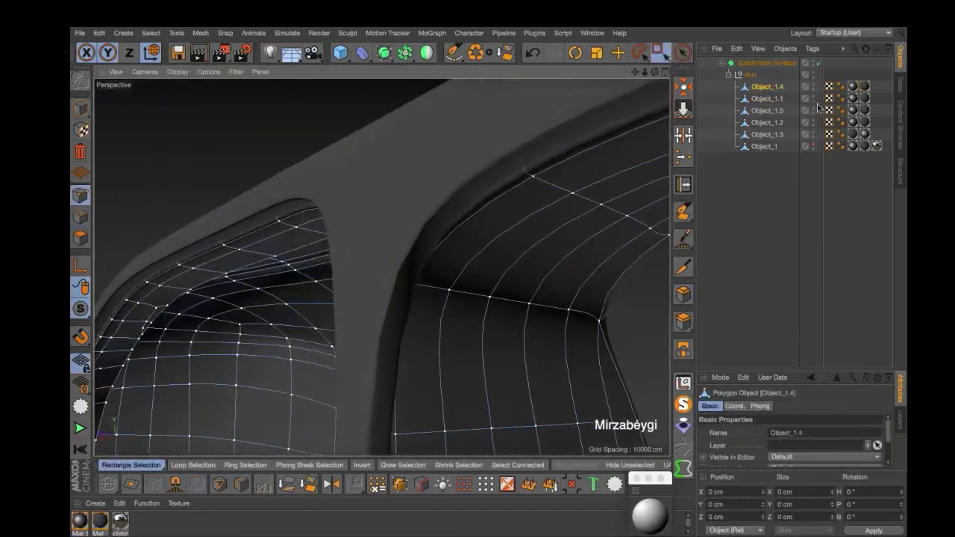
{"action": "left_click", "coordinate": [819, 104], "text": "ctrl"}
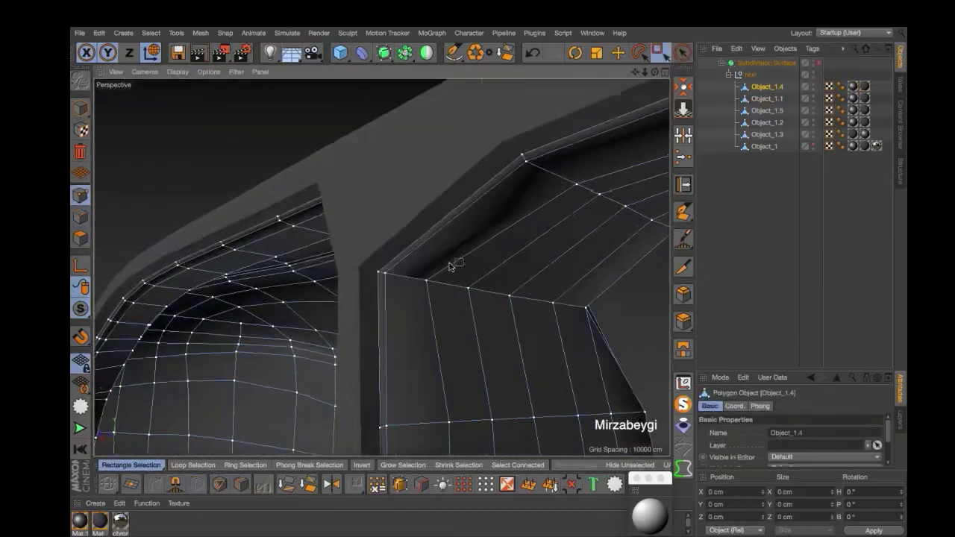
{"action": "mouse_move", "coordinate": [449, 262]}
{"action": "left_mouse_down", "text": "alt"}
{"action": "mouse_move", "coordinate": [387, 280]}
{"action": "mouse_move", "coordinate": [435, 302]}
{"action": "mouse_move", "coordinate": [371, 229]}
{"action": "left_mouse_up", "text": "alt"}
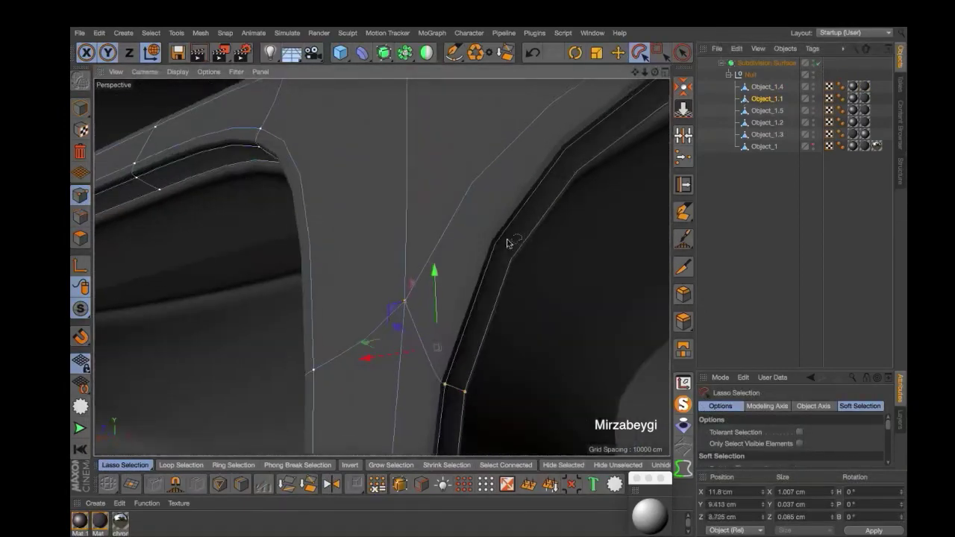
{"action": "mouse_move", "coordinate": [507, 243]}
{"action": "left_mouse_down", "text": "alt"}
{"action": "mouse_move", "coordinate": [405, 255]}
{"action": "mouse_move", "coordinate": [525, 307]}
{"action": "left_mouse_up", "text": "alt"}
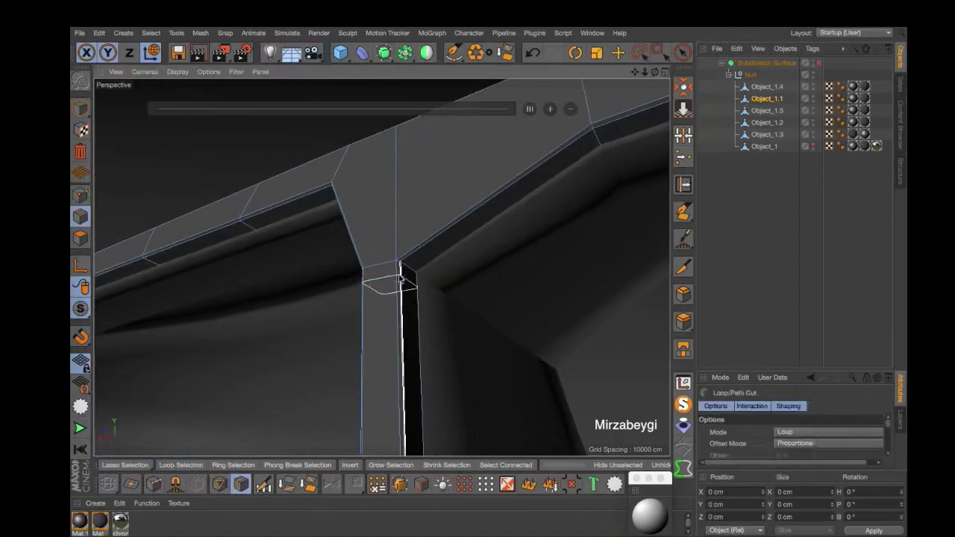
{"action": "left_click_drag", "start_coordinate": [458, 267], "coordinate": [464, 320], "text": "alt"}
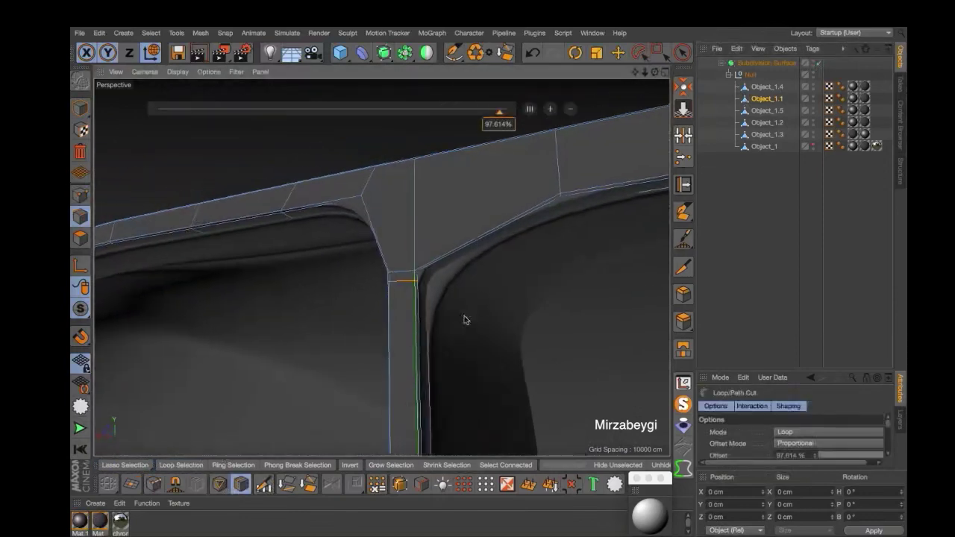
{"action": "left_click_drag", "start_coordinate": [567, 240], "coordinate": [388, 279], "text": "alt"}
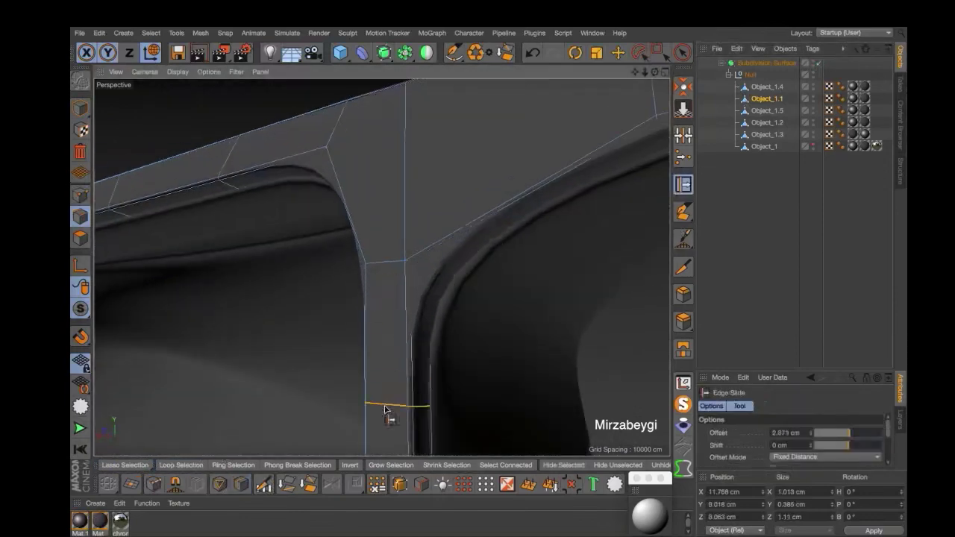
{"action": "middle_click_drag", "start_coordinate": [380, 447], "coordinate": [385, 367], "text": "alt"}
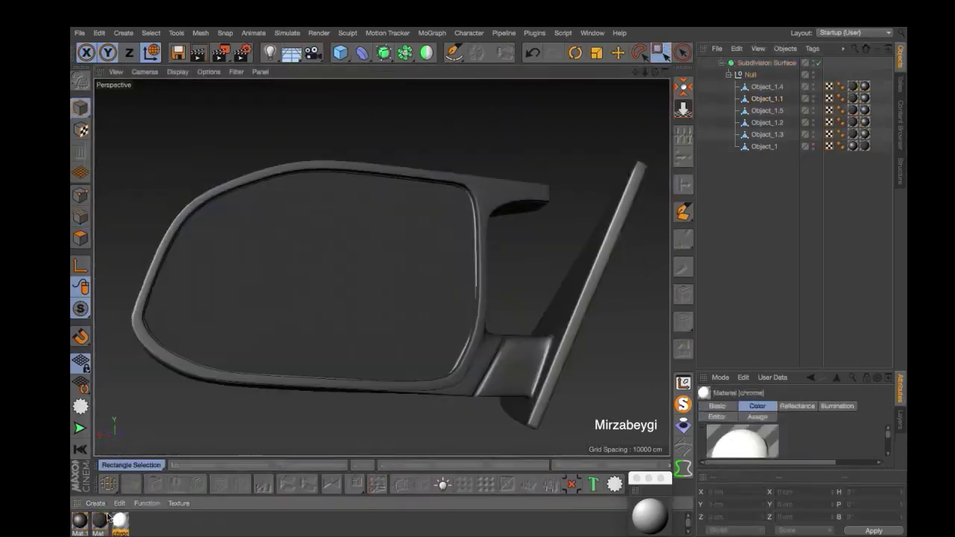
Create Mat.6 and replace its Default Specular with a GGX reflectance layer at 0% roughness
{"action": "left_click", "coordinate": [93, 503]}
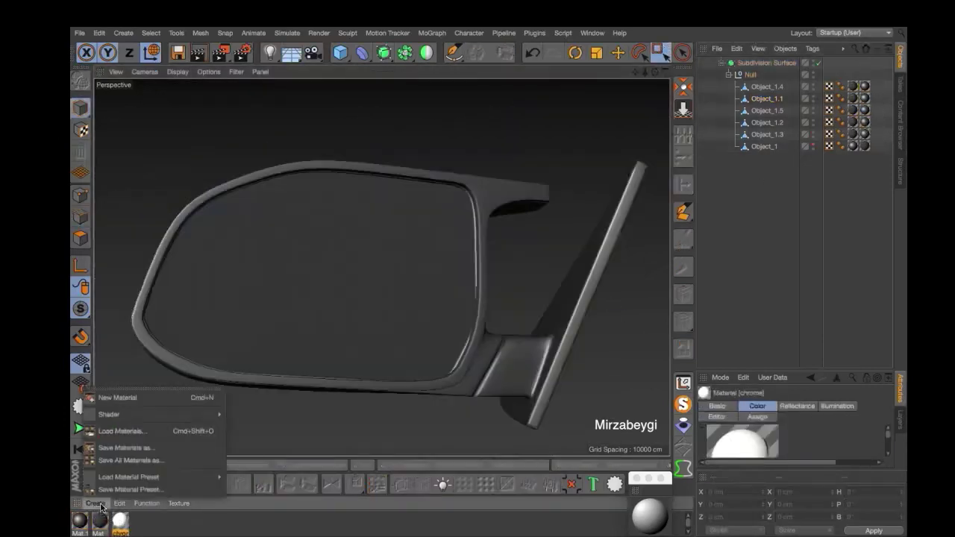
{"action": "double_click", "coordinate": [80, 523]}
{"action": "left_click", "coordinate": [256, 253]}
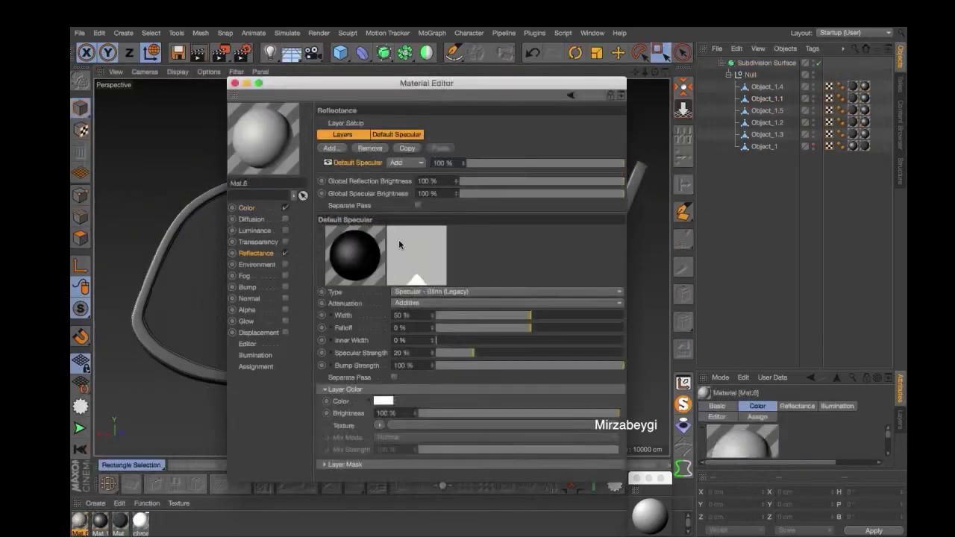
{"action": "left_click", "coordinate": [370, 148]}
{"action": "left_click", "coordinate": [330, 148]}
{"action": "left_click", "coordinate": [365, 160]}
{"action": "left_click_drag", "start_coordinate": [425, 83], "coordinate": [640, 98]}
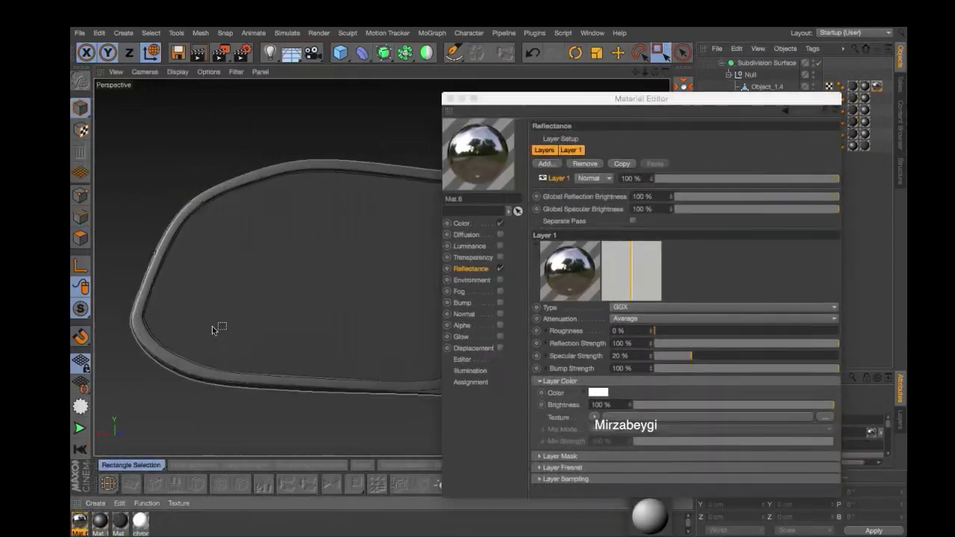
{"action": "left_click", "coordinate": [448, 99]}
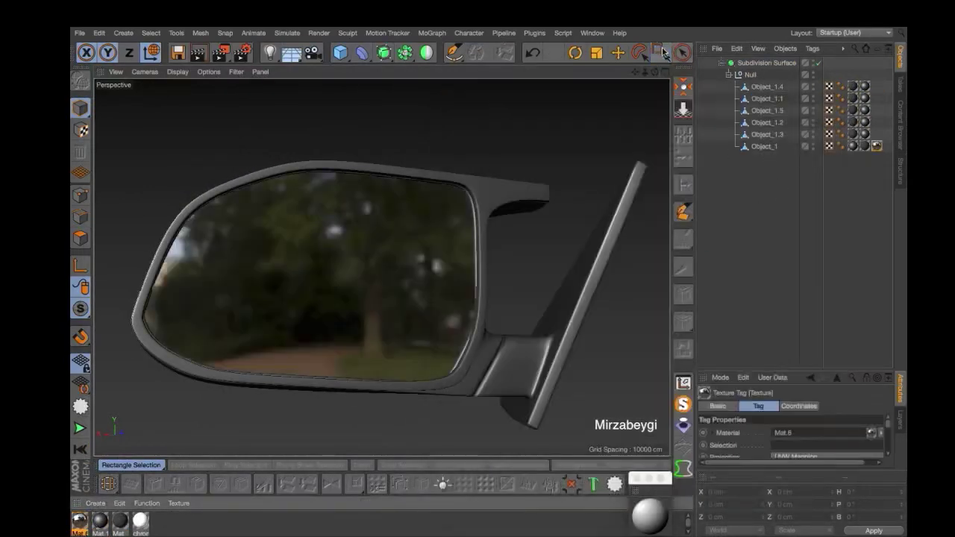
{"action": "left_click", "coordinate": [660, 52]}
{"action": "mouse_move", "coordinate": [458, 145]}
{"action": "left_mouse_down", "text": "alt"}
{"action": "mouse_move", "coordinate": [491, 181]}
{"action": "mouse_move", "coordinate": [447, 149]}
{"action": "mouse_move", "coordinate": [446, 351]}
{"action": "mouse_move", "coordinate": [477, 321]}
{"action": "left_mouse_up", "text": "alt"}
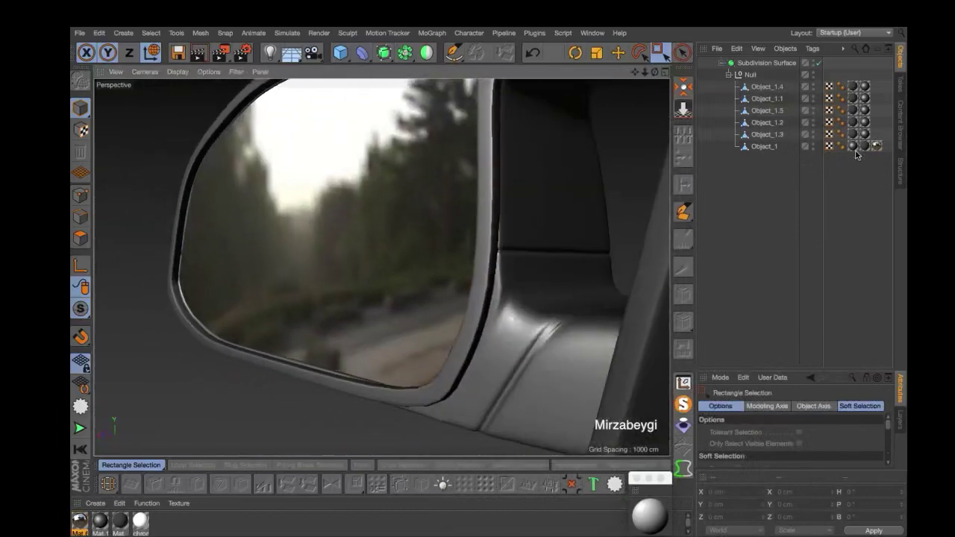
Frame Object_1.1, enable the Subdivision Surface, and rectangle-select points at the frame corner
{"action": "left_click", "coordinate": [755, 98]}
{"action": "key", "text": "o"}
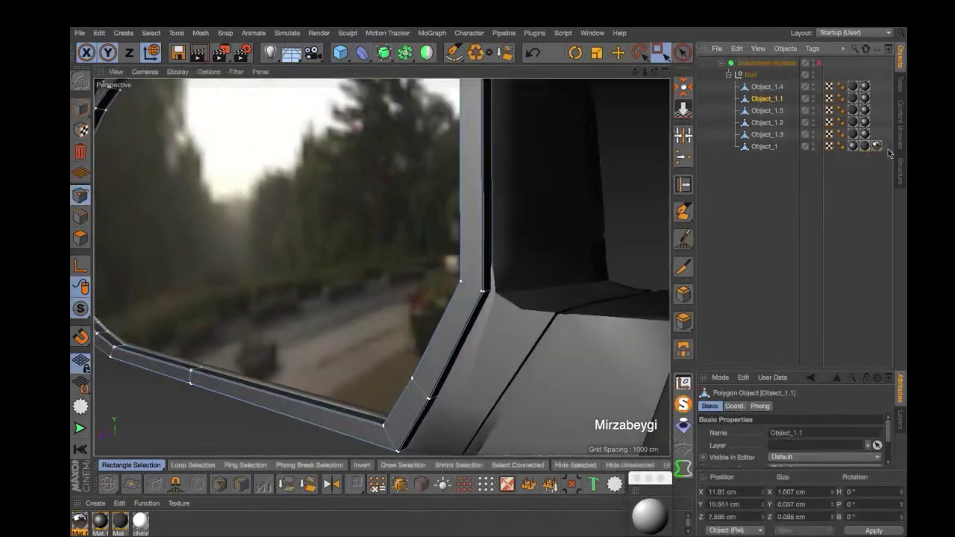
{"action": "left_click", "coordinate": [875, 145]}
{"action": "left_click", "coordinate": [819, 62]}
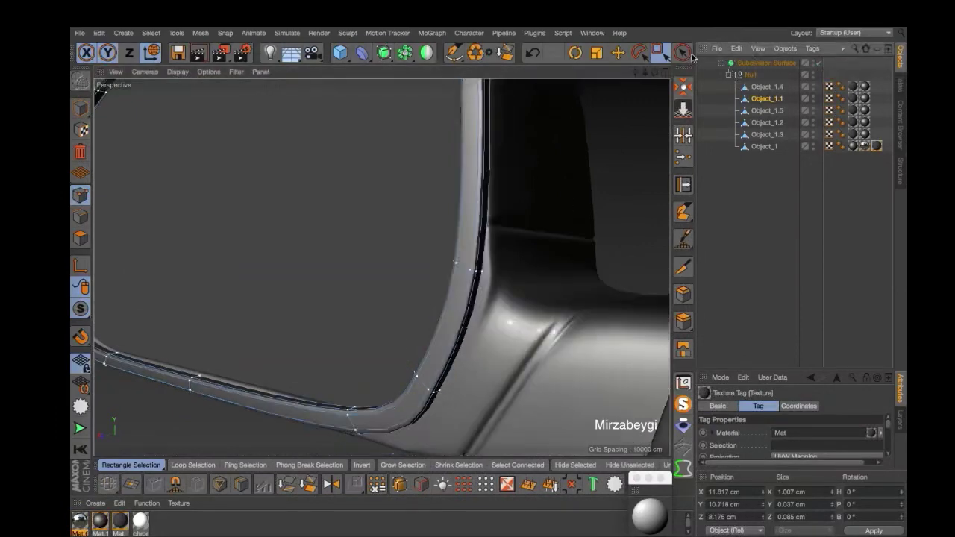
{"action": "left_click", "coordinate": [657, 52]}
{"action": "left_click_drag", "start_coordinate": [586, 214], "coordinate": [523, 308], "text": "alt"}
{"action": "left_click", "coordinate": [466, 266]}
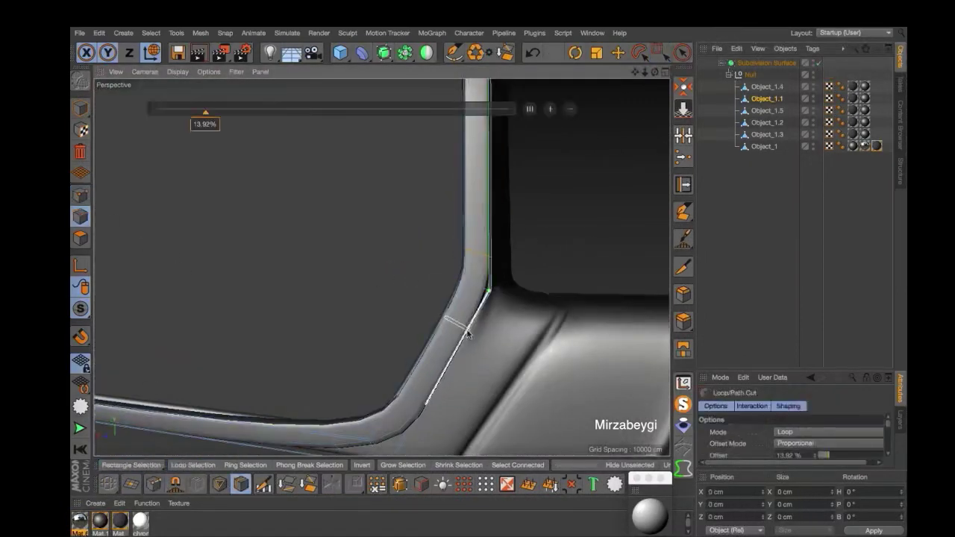
Switch to Points mode with Lasso Selection and review the frame's lower corner and housing side
{"action": "left_click", "coordinate": [651, 64]}
{"action": "left_click_drag", "start_coordinate": [607, 231], "coordinate": [274, 176], "text": "alt"}
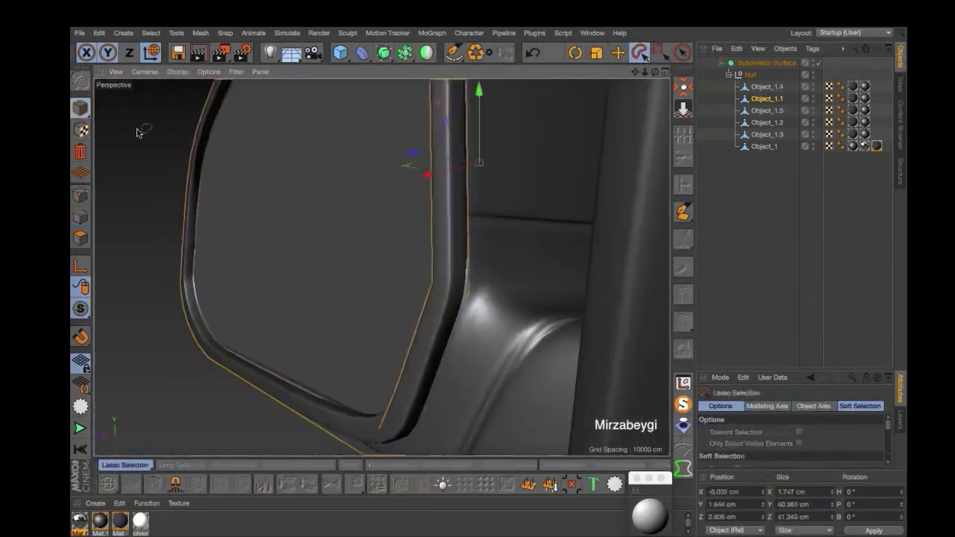
{"action": "scroll", "coordinate": [485, 299], "scroll_direction": "up", "scroll_amount": 5}
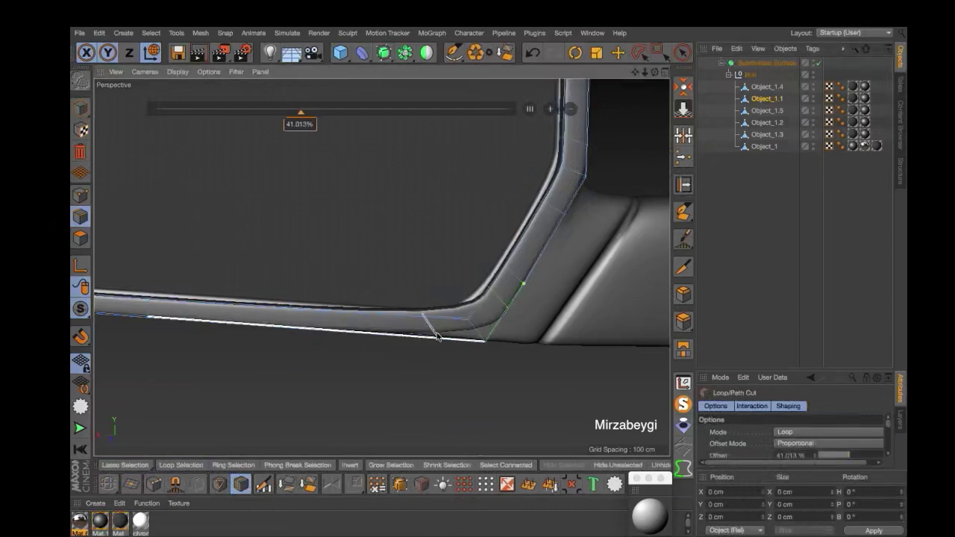
{"action": "left_click", "coordinate": [80, 195]}
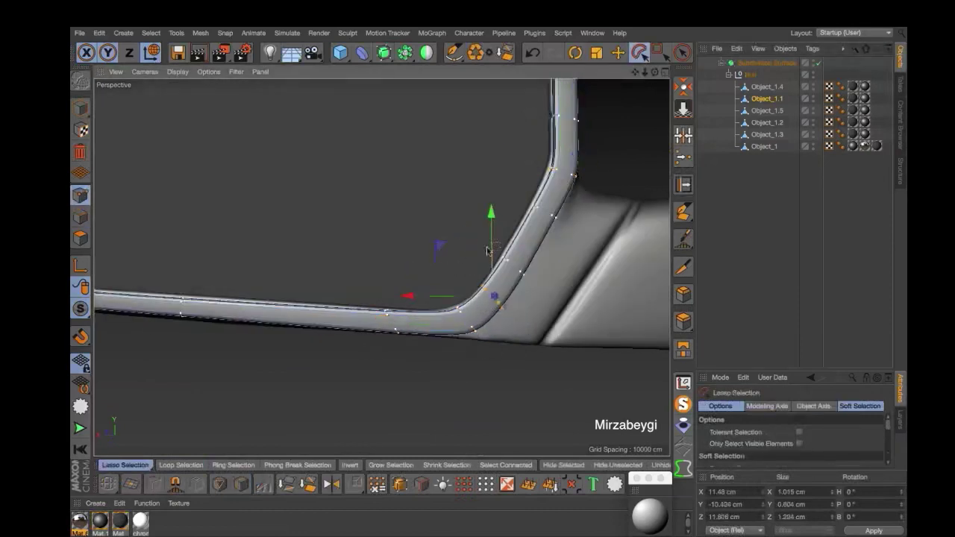
{"action": "left_click_drag", "start_coordinate": [487, 250], "coordinate": [531, 244], "text": "alt"}
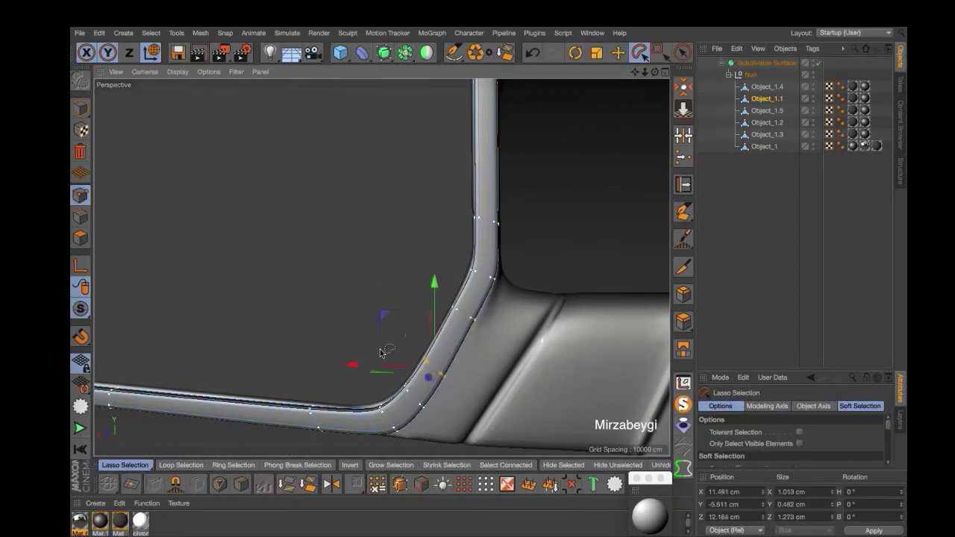
{"action": "left_click_drag", "start_coordinate": [381, 352], "coordinate": [463, 319], "text": "alt"}
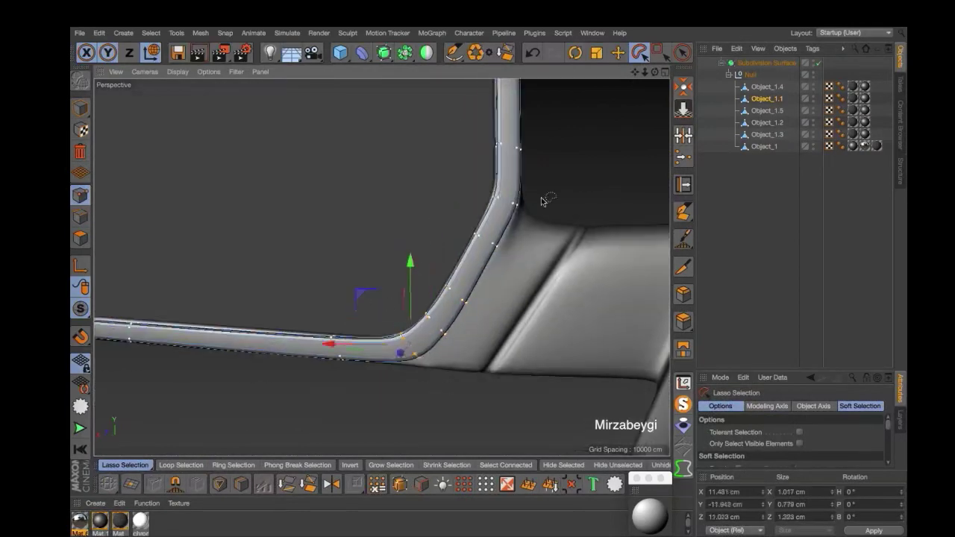
{"action": "scroll", "coordinate": [454, 153], "scroll_direction": "down", "scroll_amount": 3}
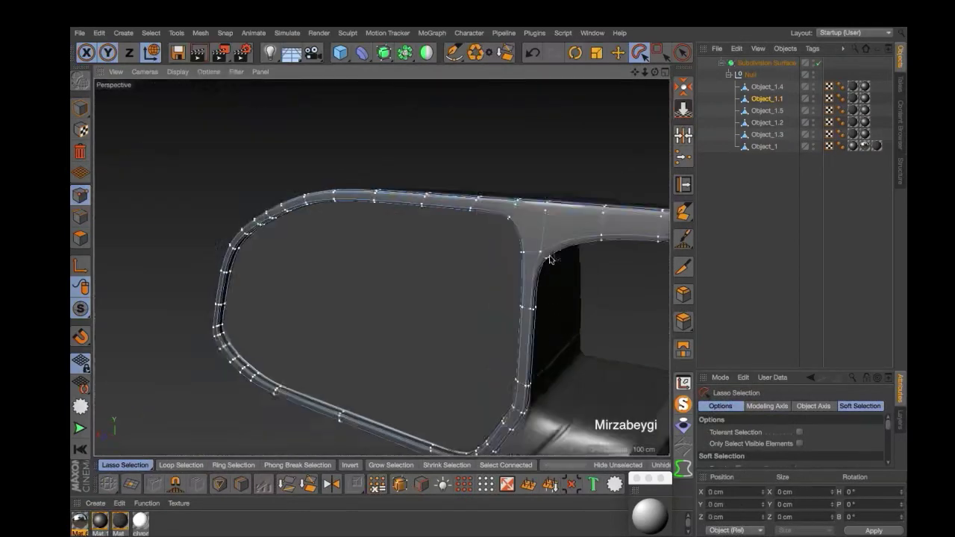
{"action": "left_click_drag", "start_coordinate": [454, 153], "coordinate": [170, 127], "text": "alt"}
{"action": "mouse_move", "coordinate": [326, 206]}
{"action": "left_mouse_down", "text": "alt"}
{"action": "mouse_move", "coordinate": [215, 217]}
{"action": "mouse_move", "coordinate": [383, 100]}
{"action": "mouse_move", "coordinate": [504, 248]}
{"action": "mouse_move", "coordinate": [612, 269]}
{"action": "mouse_move", "coordinate": [261, 219]}
{"action": "mouse_move", "coordinate": [793, 196]}
{"action": "left_mouse_up", "text": "alt"}
Check the reflective glass material, view the housing's back, and return to Live Selection
{"action": "left_click", "coordinate": [877, 146]}
{"action": "mouse_move", "coordinate": [522, 196]}
{"action": "left_mouse_down", "text": "alt"}
{"action": "mouse_move", "coordinate": [321, 216]}
{"action": "mouse_move", "coordinate": [390, 175]}
{"action": "mouse_move", "coordinate": [331, 239]}
{"action": "mouse_move", "coordinate": [429, 369]}
{"action": "left_mouse_up", "text": "alt"}
{"action": "key", "text": "9"}
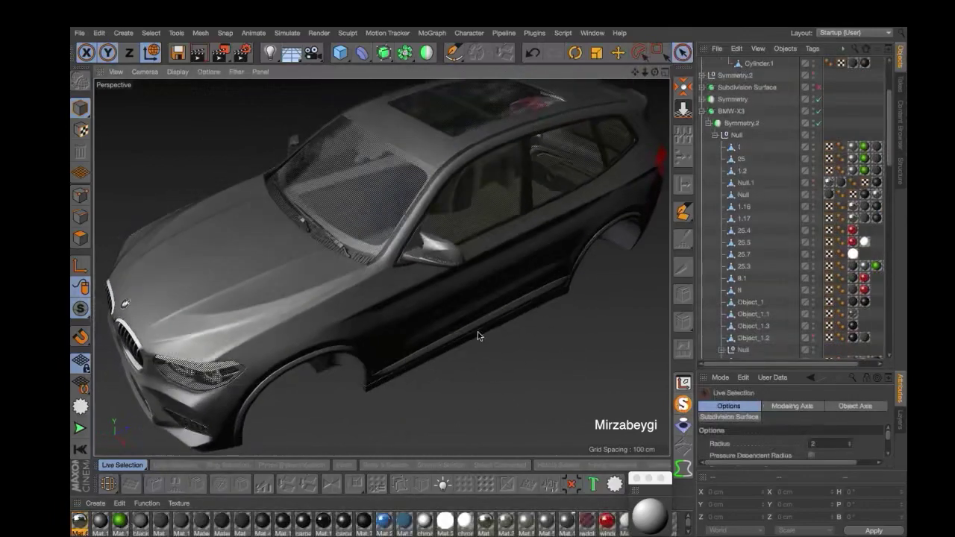
Frame the side mirror on the BMW X3 with the door and window filling the view
{"action": "scroll", "coordinate": [448, 269], "scroll_direction": "up", "scroll_amount": 5}
{"action": "mouse_move", "coordinate": [448, 269]}
{"action": "left_mouse_down", "text": "alt"}
{"action": "mouse_move", "coordinate": [257, 317]}
{"action": "mouse_move", "coordinate": [187, 314]}
{"action": "mouse_move", "coordinate": [170, 383]}
{"action": "mouse_move", "coordinate": [171, 320]}
{"action": "mouse_move", "coordinate": [263, 277]}
{"action": "mouse_move", "coordinate": [392, 281]}
{"action": "mouse_move", "coordinate": [452, 318]}
{"action": "mouse_move", "coordinate": [524, 320]}
{"action": "mouse_move", "coordinate": [473, 333]}
{"action": "mouse_move", "coordinate": [398, 276]}
{"action": "mouse_move", "coordinate": [348, 269]}
{"action": "mouse_move", "coordinate": [346, 294]}
{"action": "mouse_move", "coordinate": [379, 277]}
{"action": "mouse_move", "coordinate": [384, 303]}
{"action": "mouse_move", "coordinate": [422, 298]}
{"action": "mouse_move", "coordinate": [341, 288]}
{"action": "mouse_move", "coordinate": [358, 284]}
{"action": "mouse_move", "coordinate": [354, 253]}
{"action": "left_mouse_up", "text": "alt"}
{"action": "scroll", "coordinate": [396, 273], "scroll_direction": "up", "scroll_amount": 3}
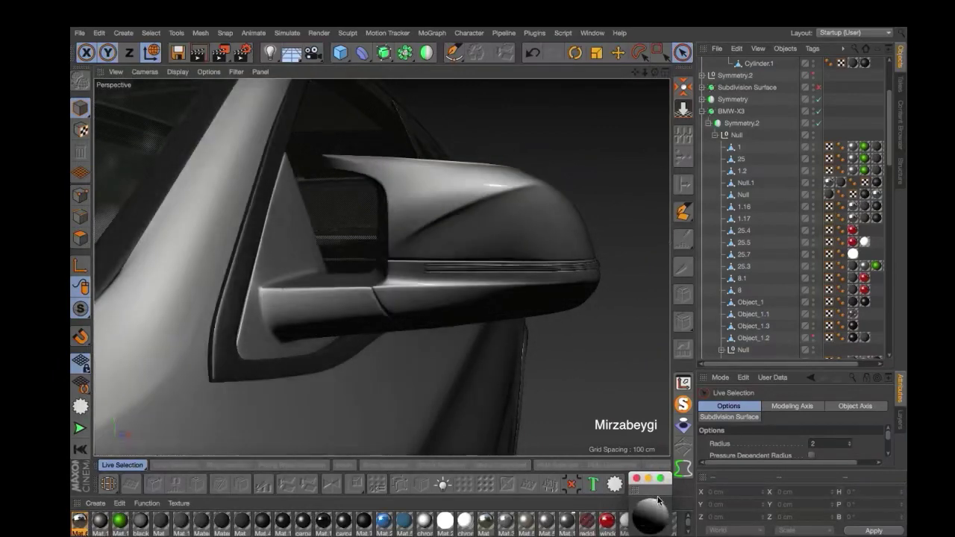
{"action": "mouse_move", "coordinate": [559, 413]}
{"action": "left_mouse_down", "text": "alt"}
{"action": "mouse_move", "coordinate": [222, 388]}
{"action": "mouse_move", "coordinate": [333, 313]}
{"action": "left_mouse_up", "text": "alt"}
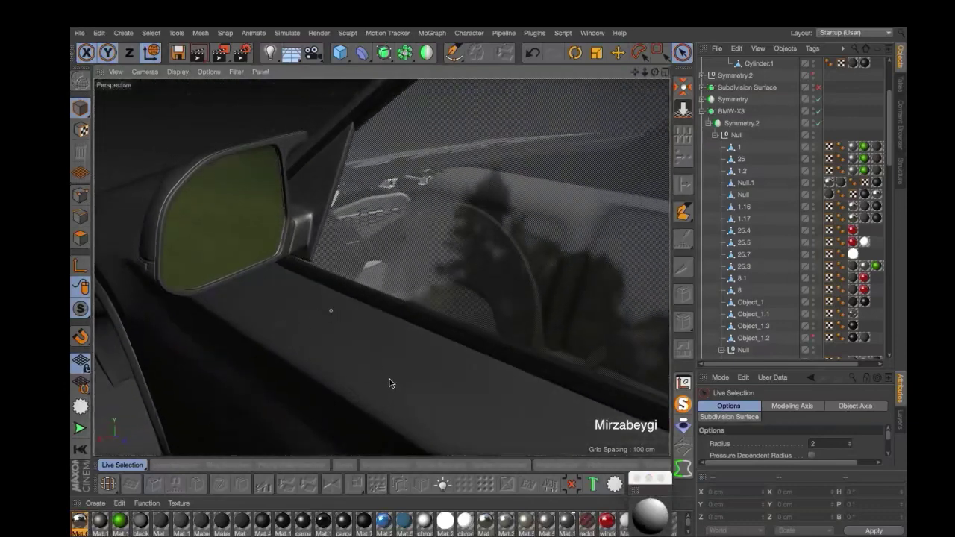
{"action": "mouse_move", "coordinate": [345, 362]}
{"action": "left_mouse_down", "text": "alt"}
{"action": "mouse_move", "coordinate": [235, 349]}
{"action": "mouse_move", "coordinate": [303, 352]}
{"action": "mouse_move", "coordinate": [337, 310]}
{"action": "mouse_move", "coordinate": [371, 362]}
{"action": "mouse_move", "coordinate": [385, 298]}
{"action": "mouse_move", "coordinate": [358, 455]}
{"action": "mouse_move", "coordinate": [432, 362]}
{"action": "mouse_move", "coordinate": [500, 330]}
{"action": "mouse_move", "coordinate": [599, 324]}
{"action": "left_mouse_up", "text": "alt"}
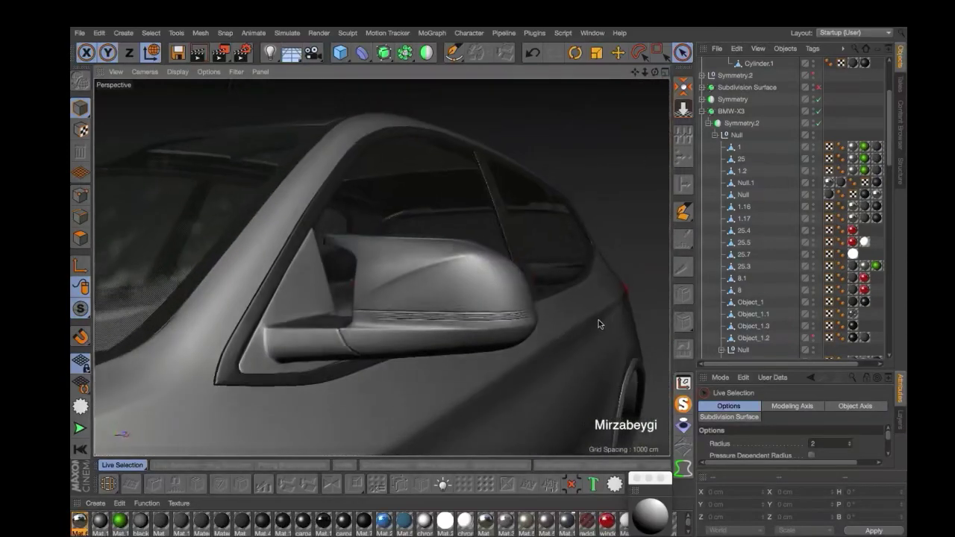